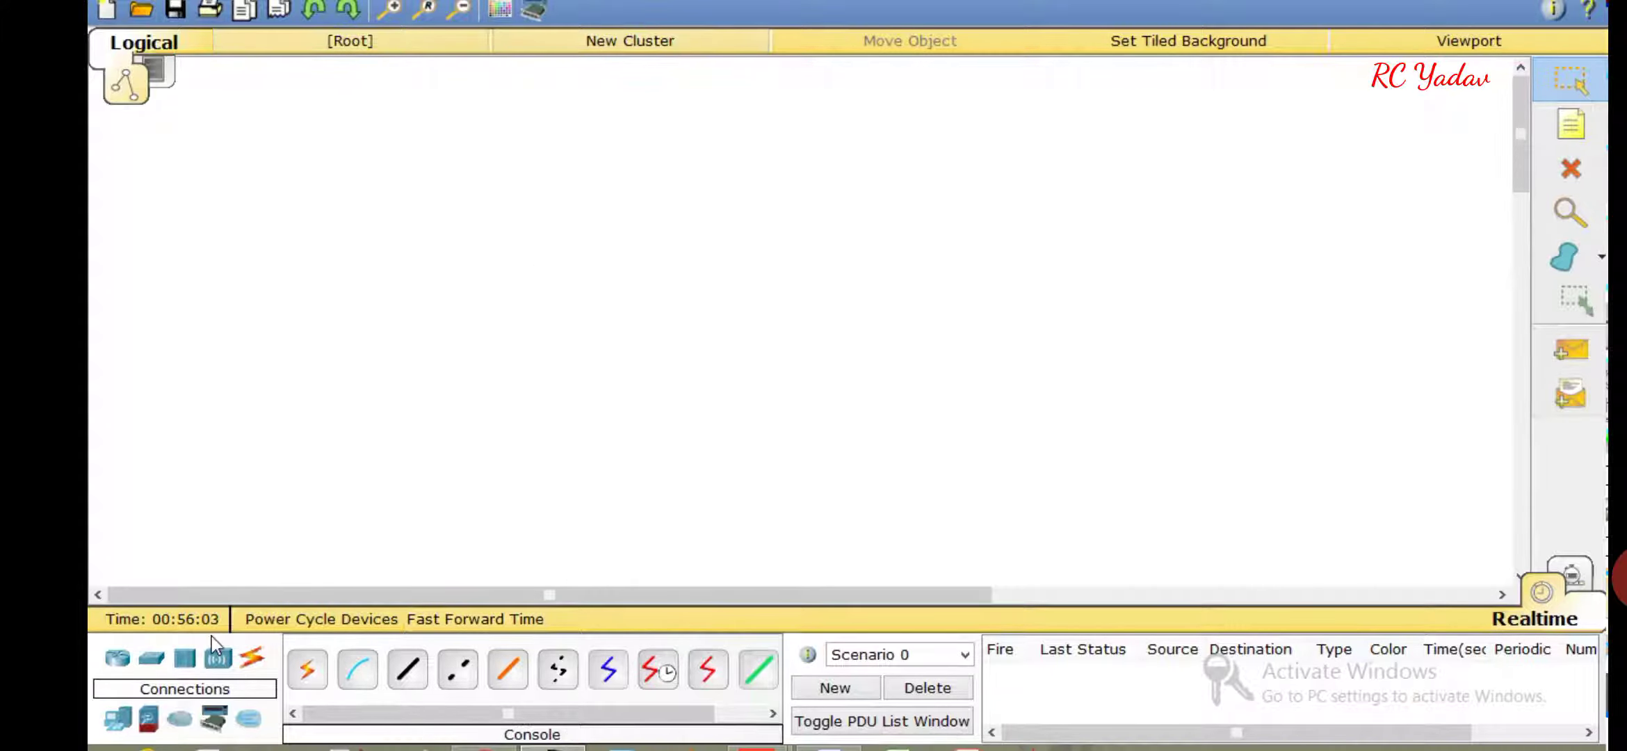
Look through the available routers, wireless devices, connections, end devices and security devices
click(117, 658)
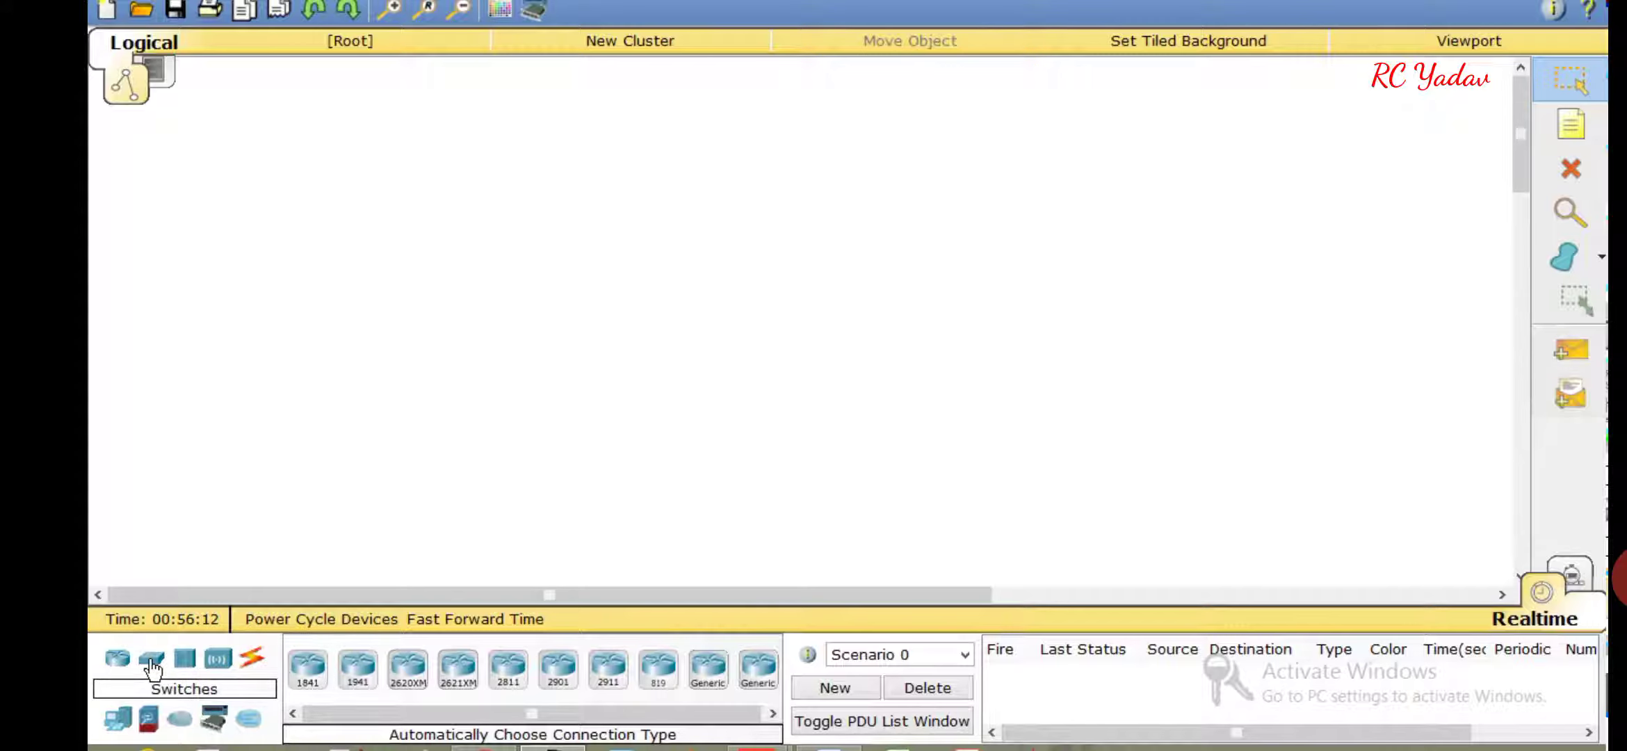
click(218, 658)
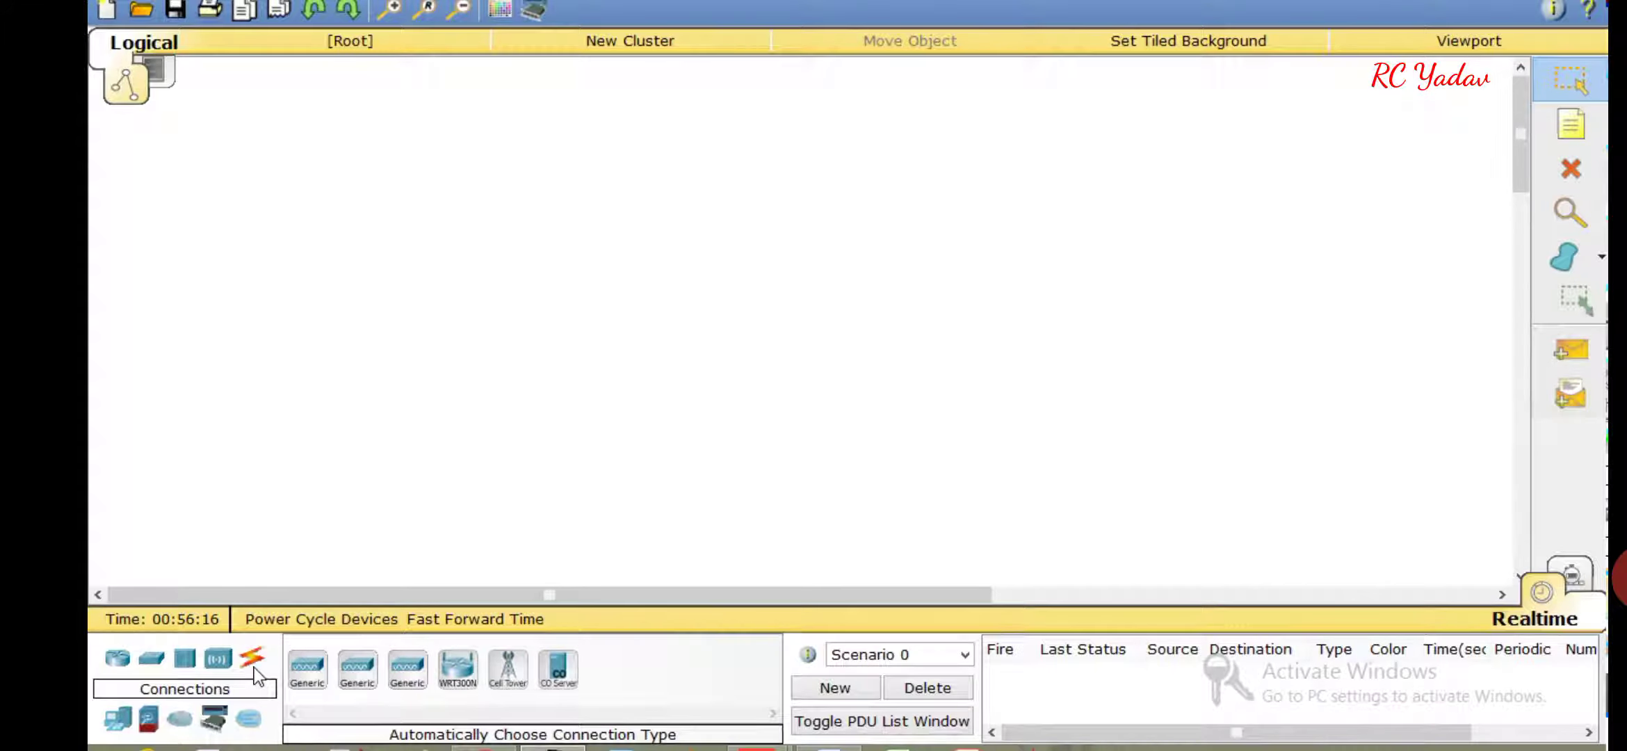
click(255, 666)
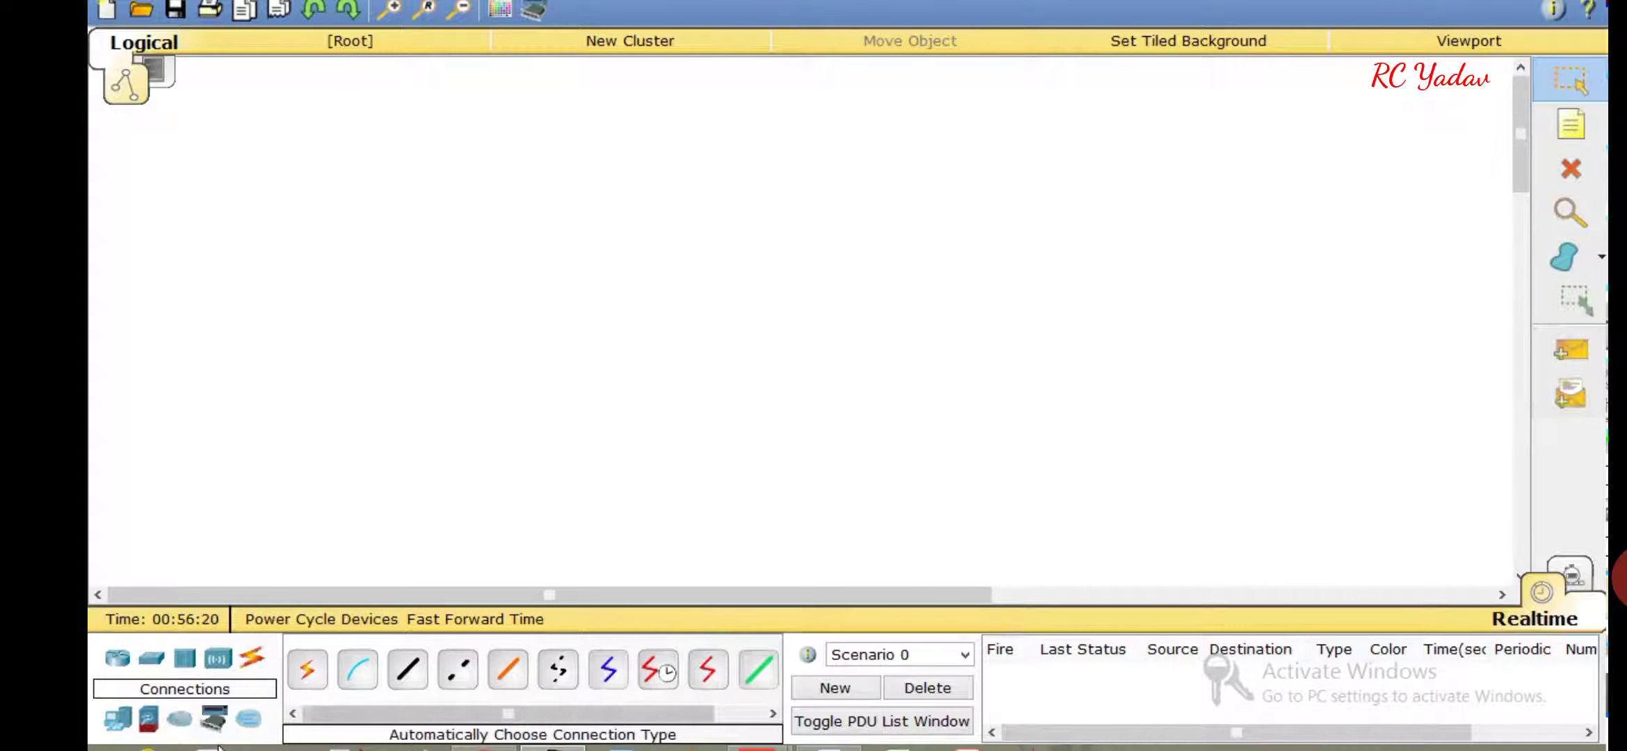
click(118, 724)
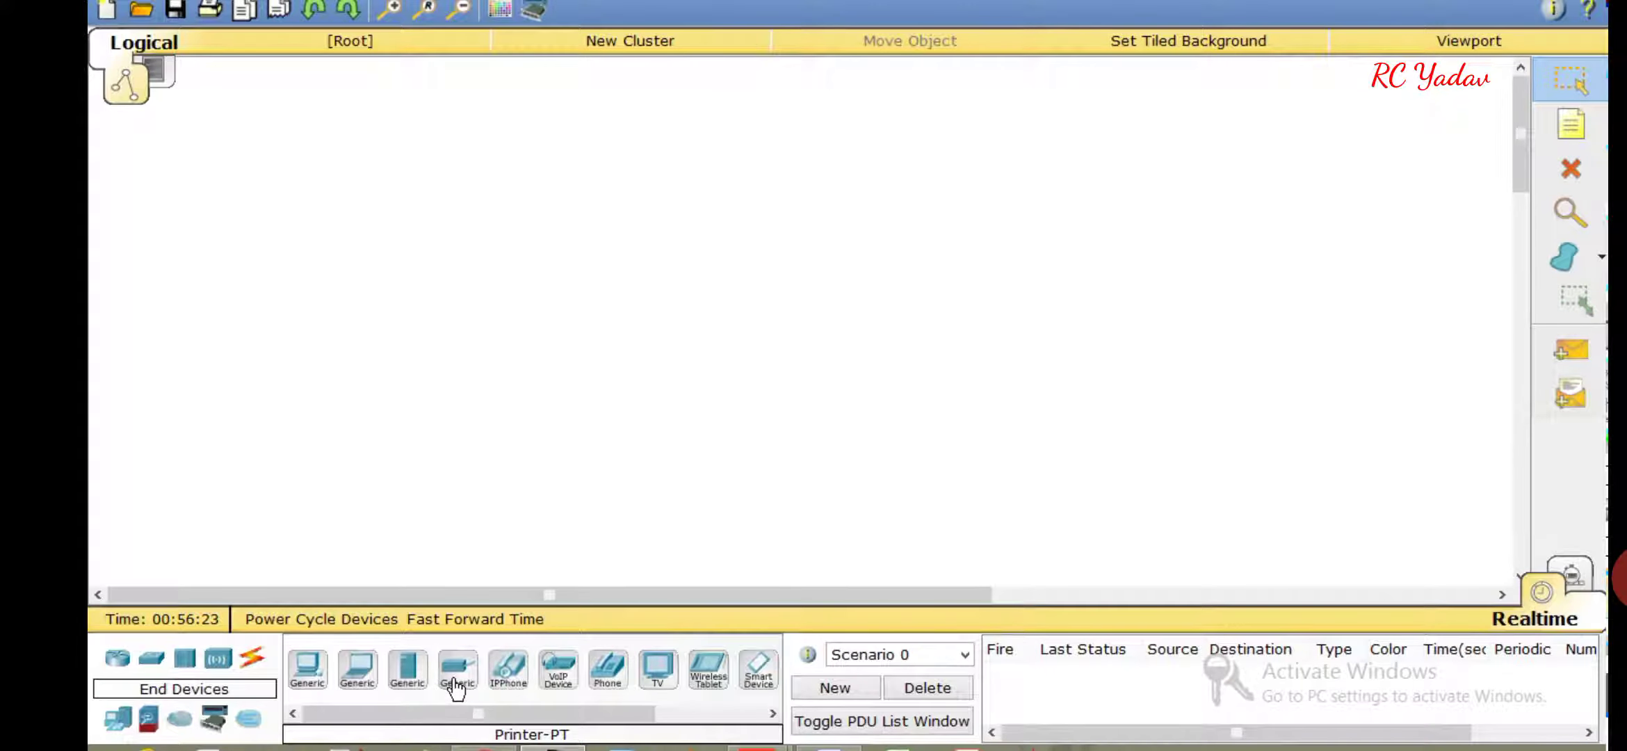
mouse_move(521, 714)
mouse_down()
mouse_move(652, 699)
mouse_move(637, 719)
mouse_move(501, 719)
mouse_up()
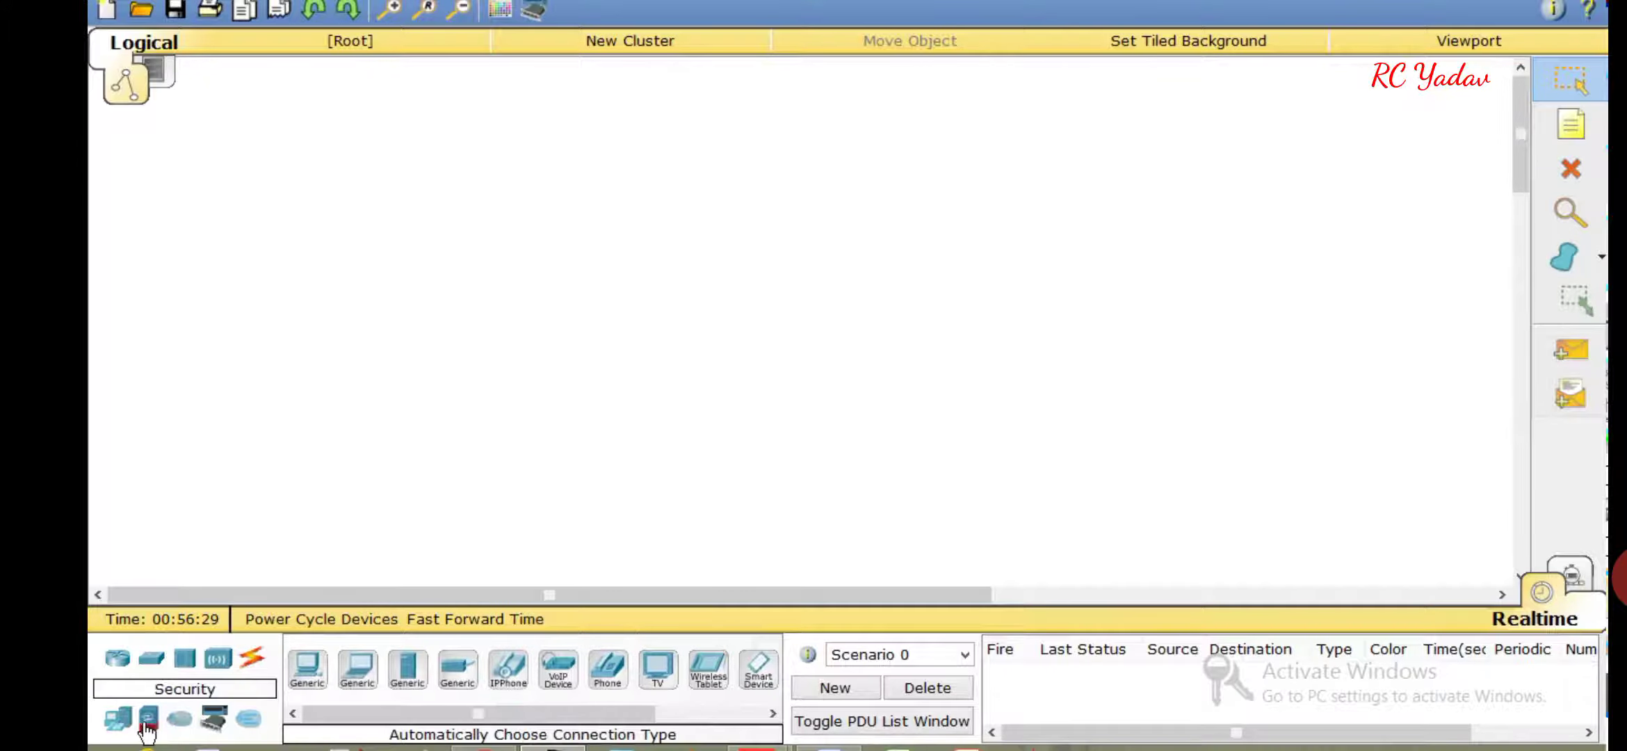
click(146, 723)
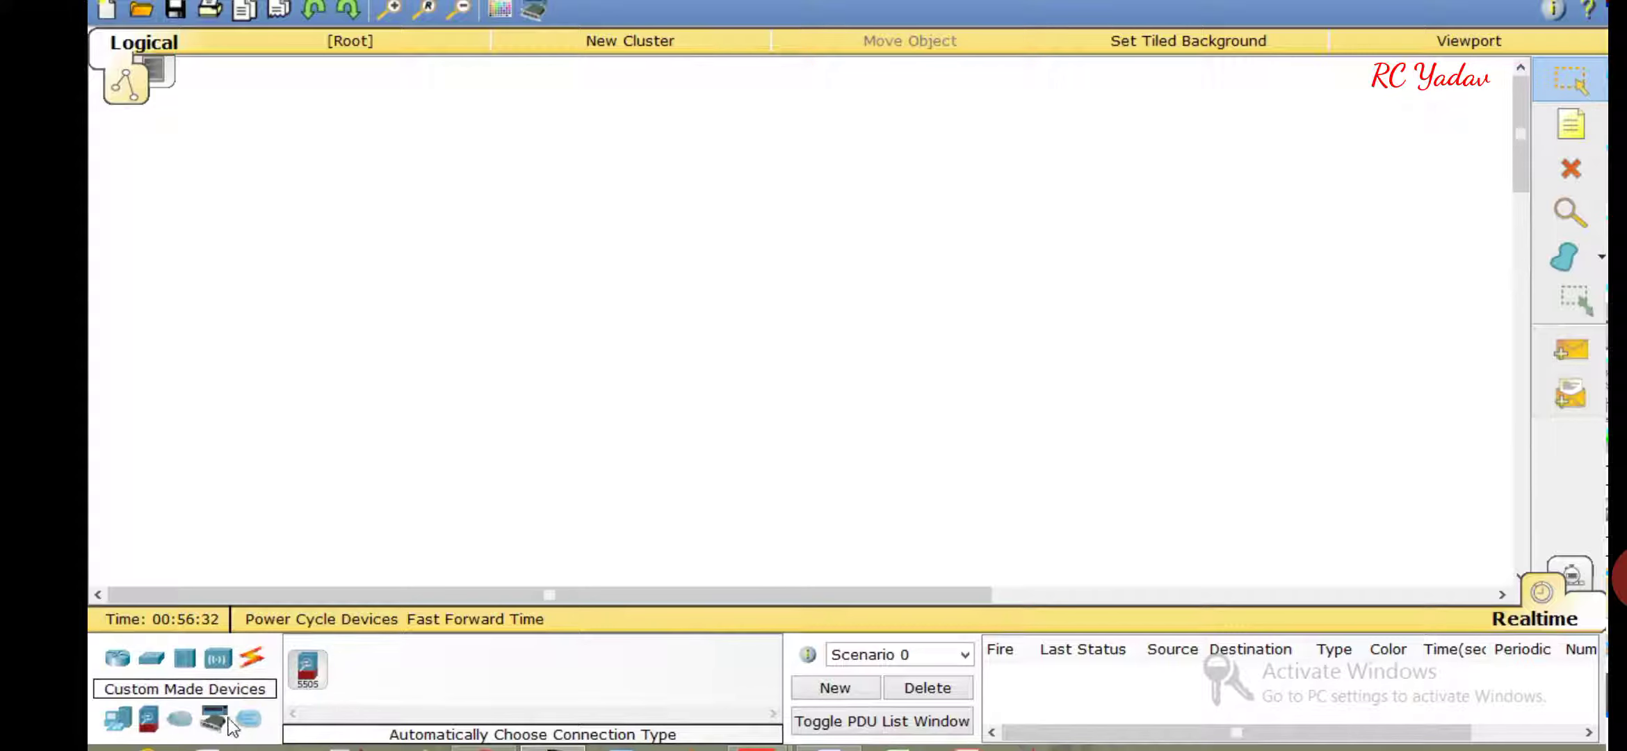
Place a generic Router-PT in the workspace and a 2960-24TT switch below it
click(118, 661)
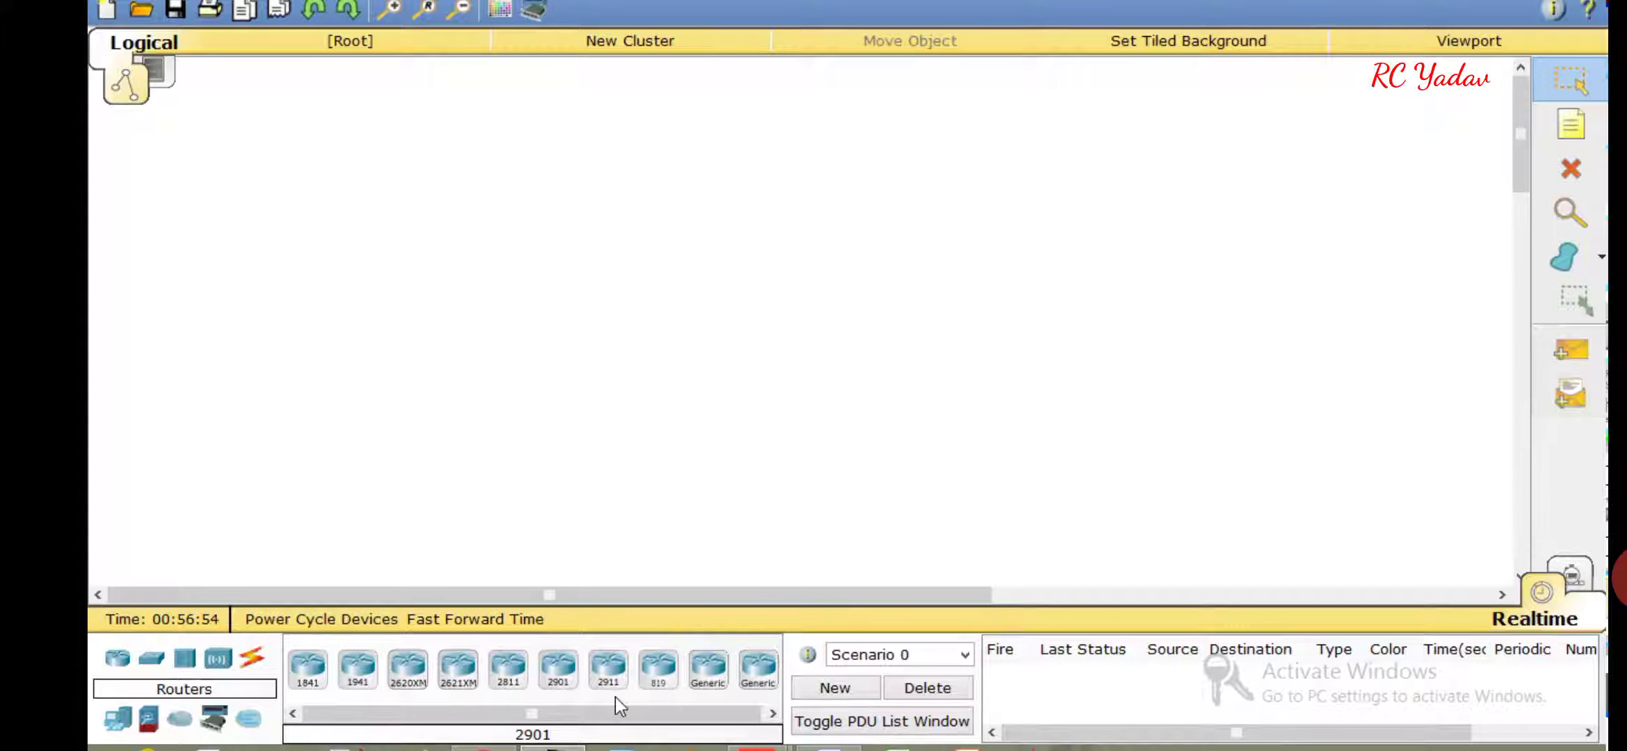
click(715, 680)
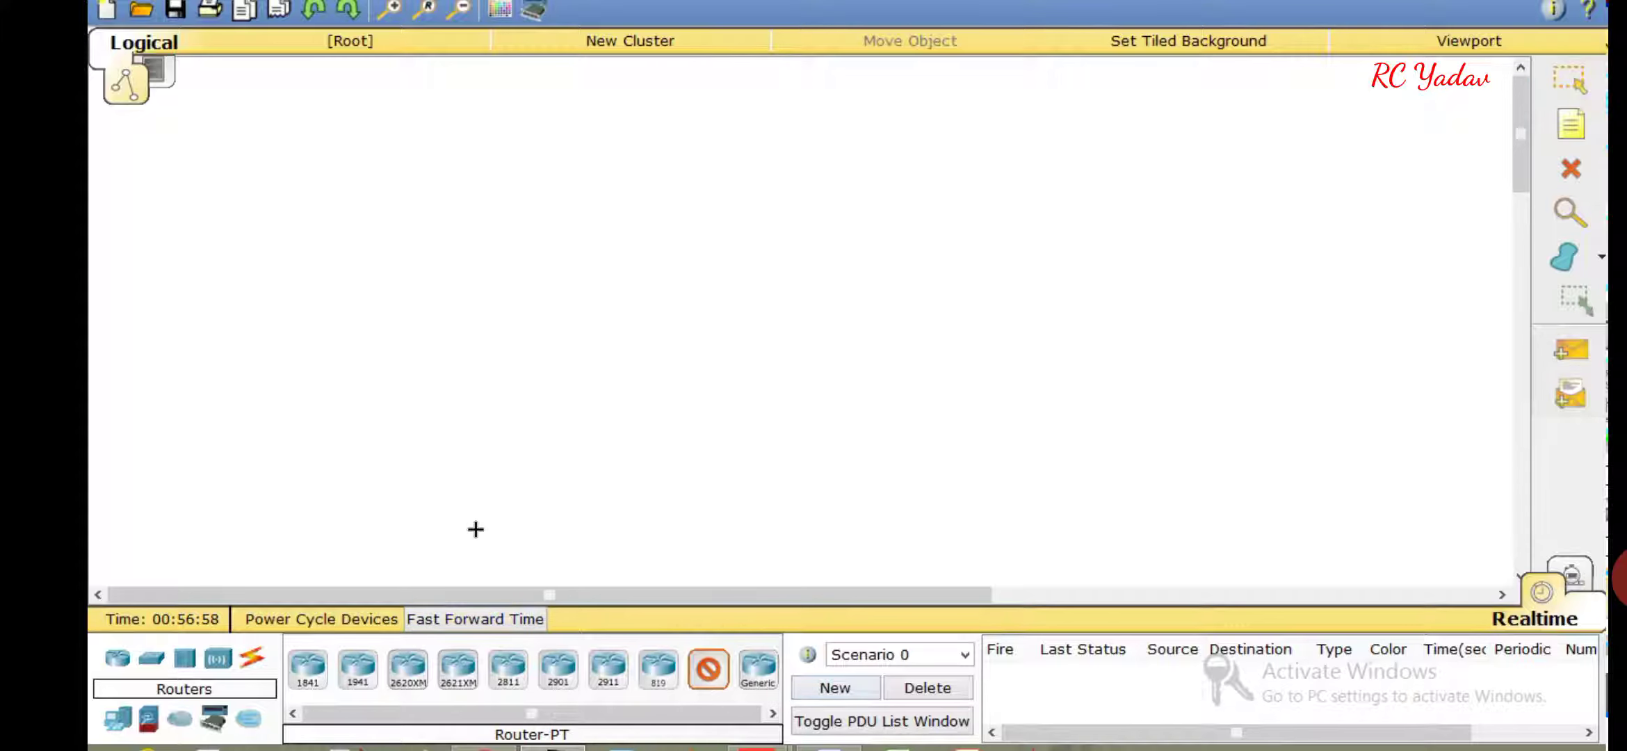
click(557, 182)
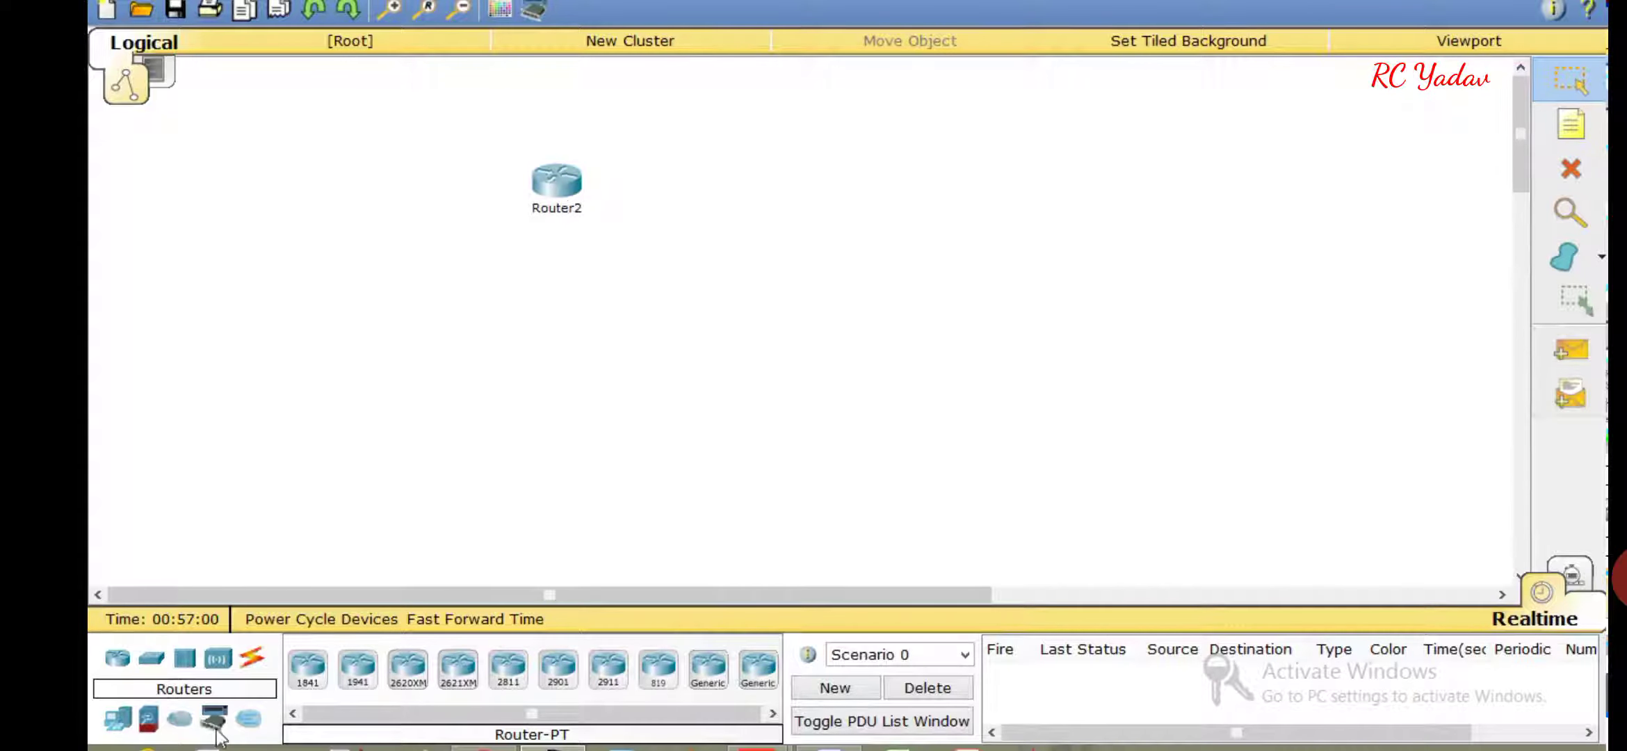
click(151, 657)
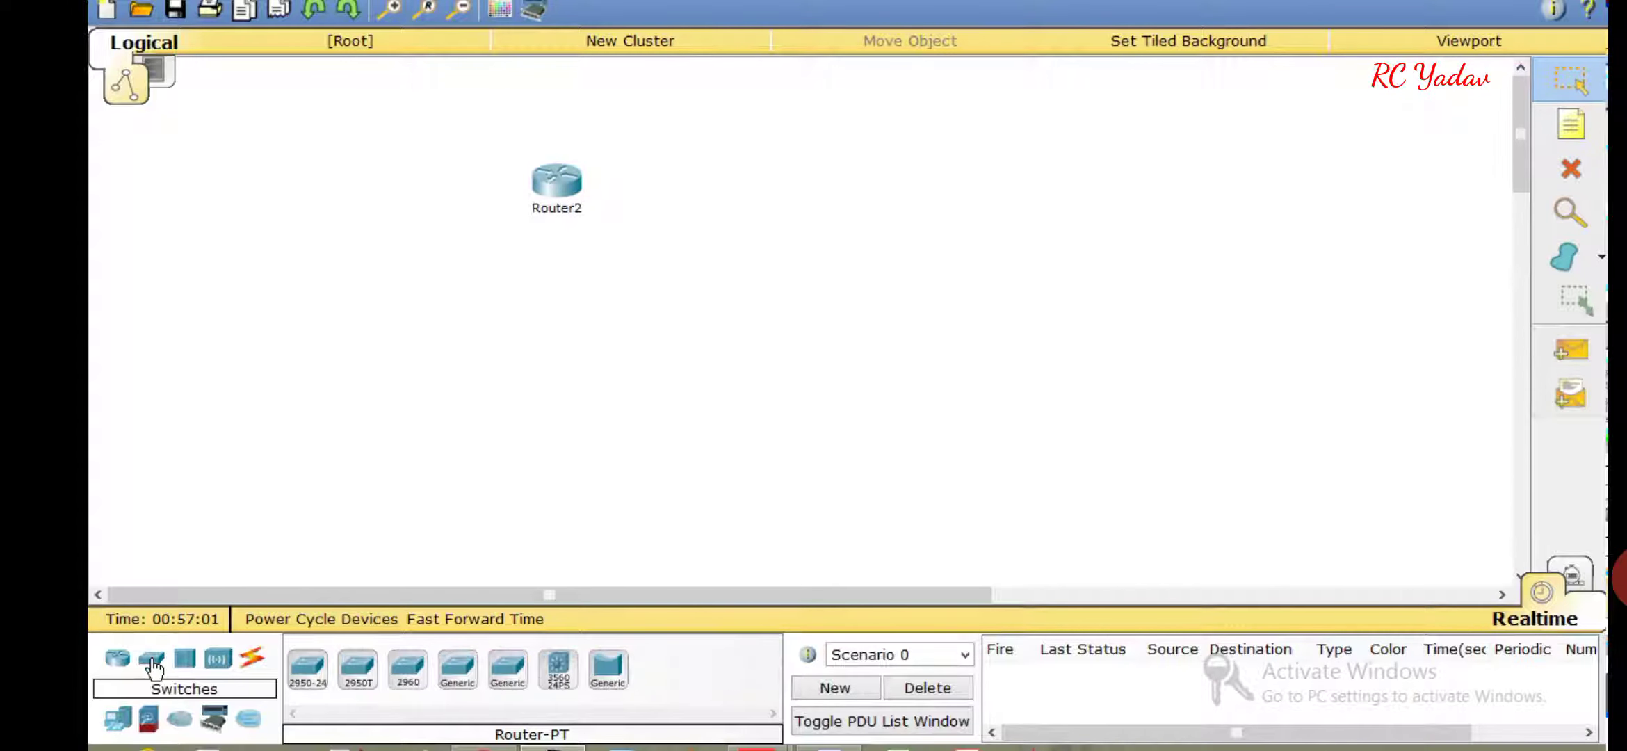
click(409, 669)
click(519, 315)
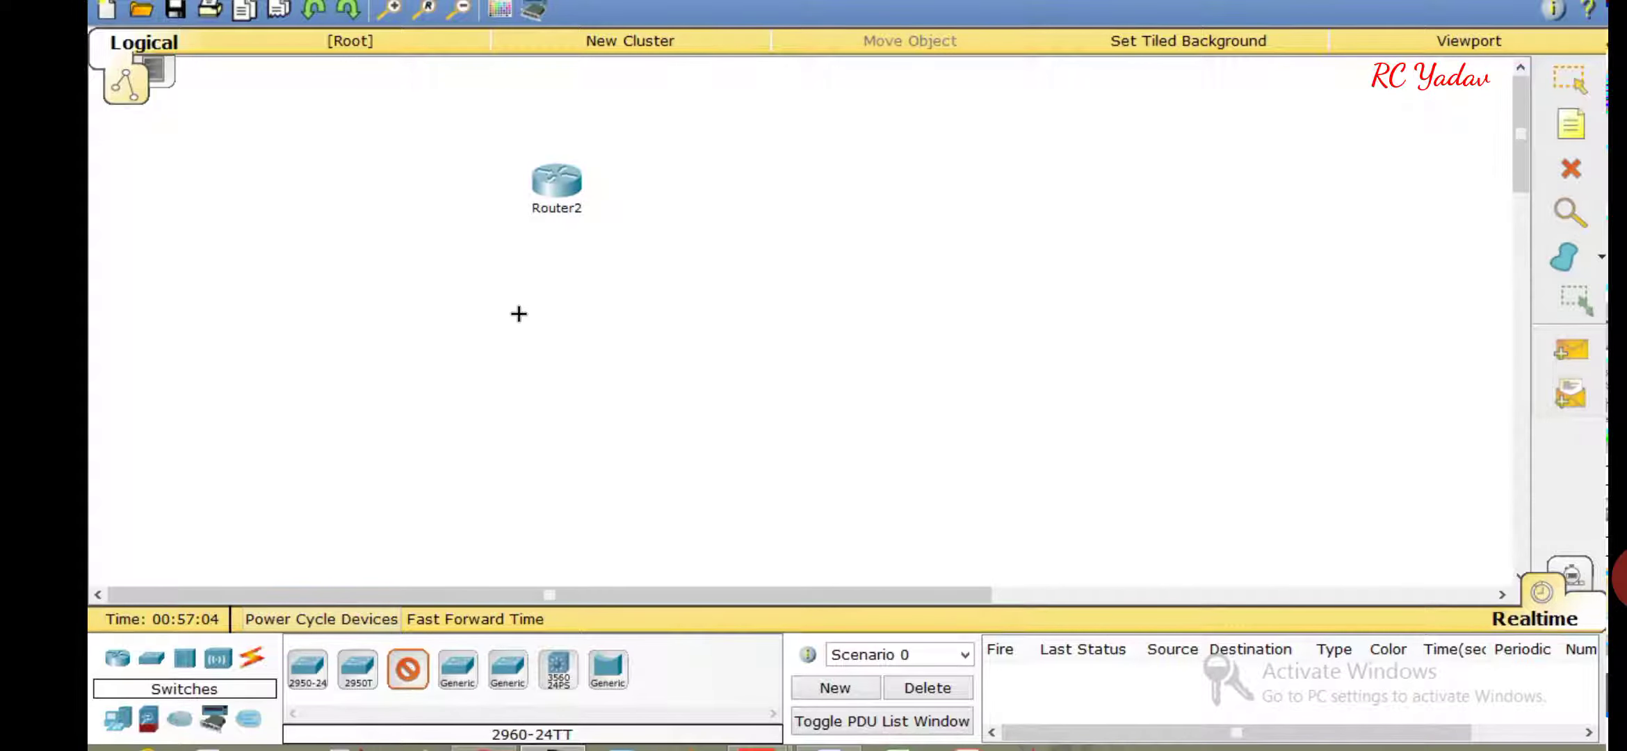
Place three generic PCs around the switch, one beside it and two below, and shift PC4 slightly down
click(118, 718)
click(306, 685)
click(386, 439)
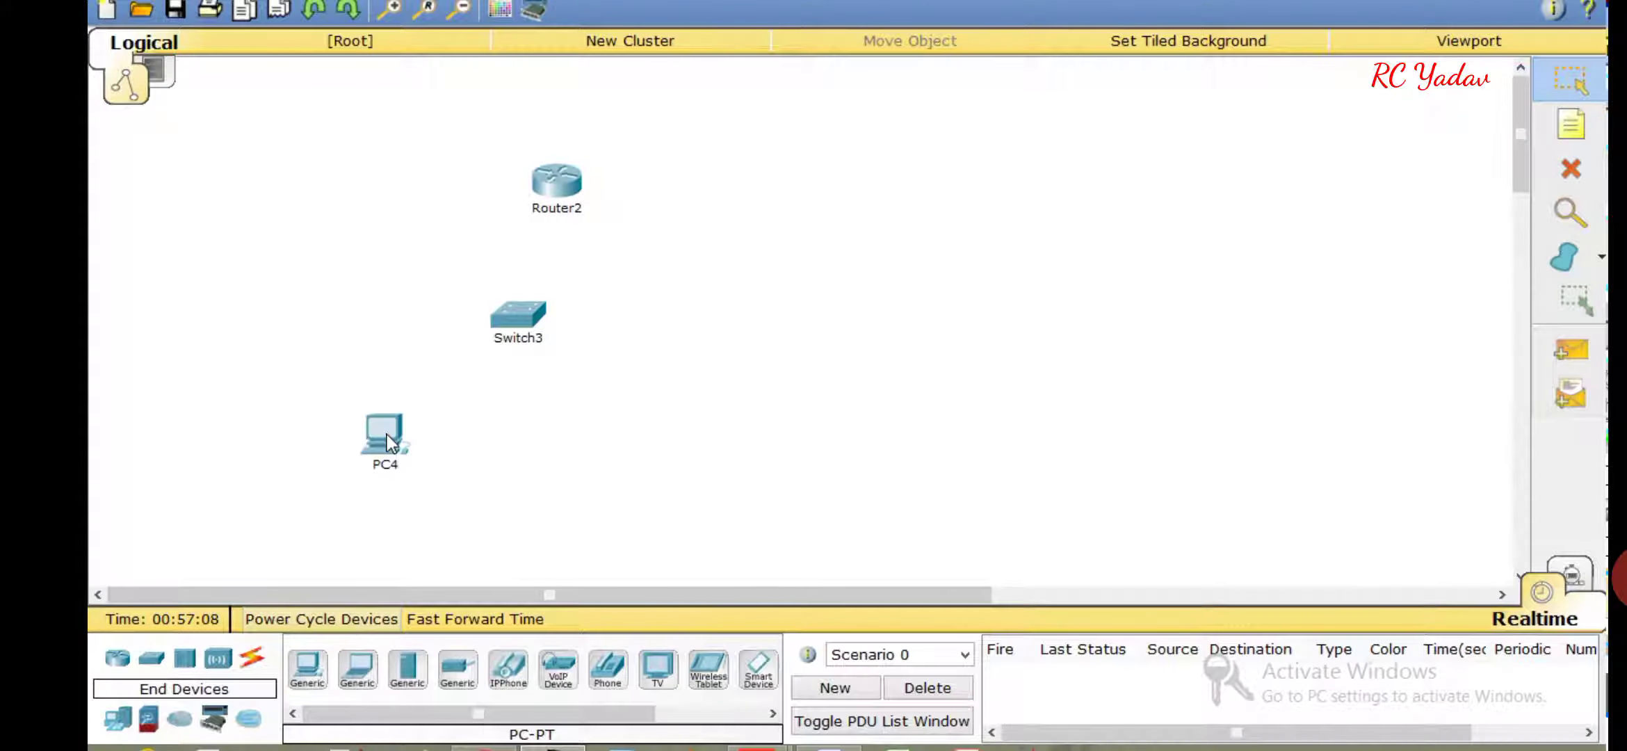
click(318, 674)
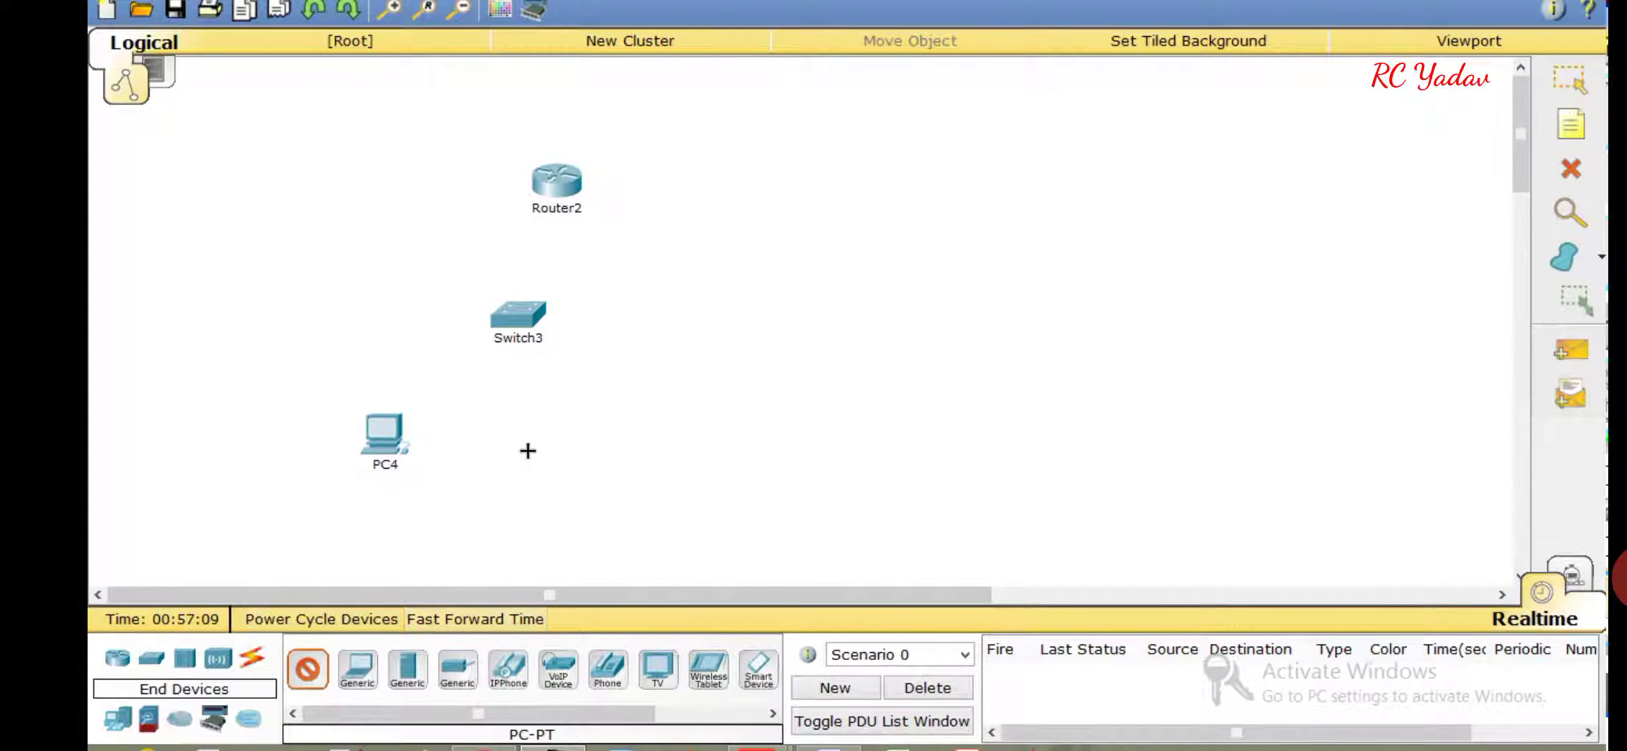
click(552, 454)
click(306, 669)
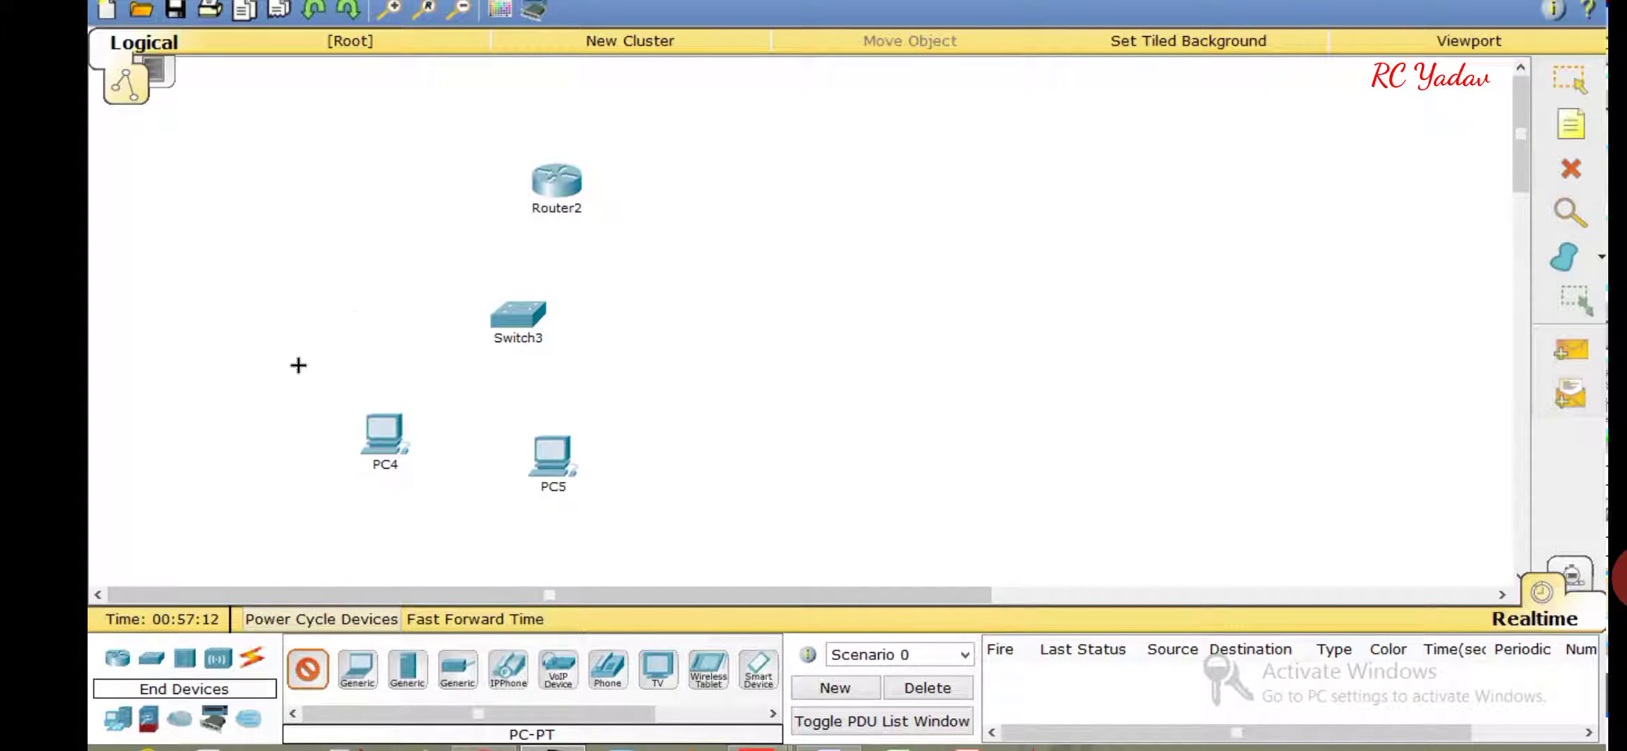
click(356, 306)
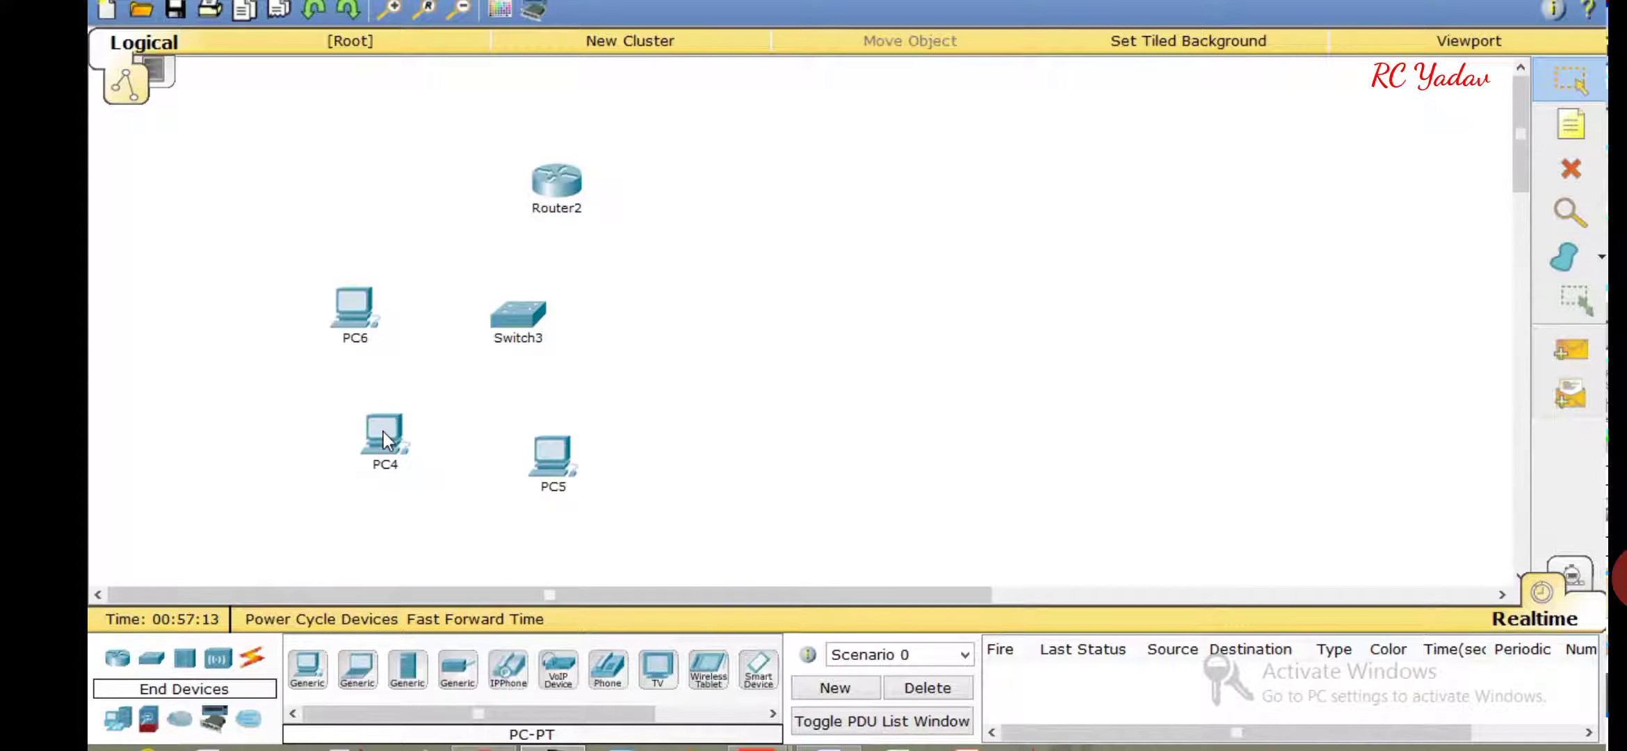
drag(383, 433, 386, 448)
click(531, 462)
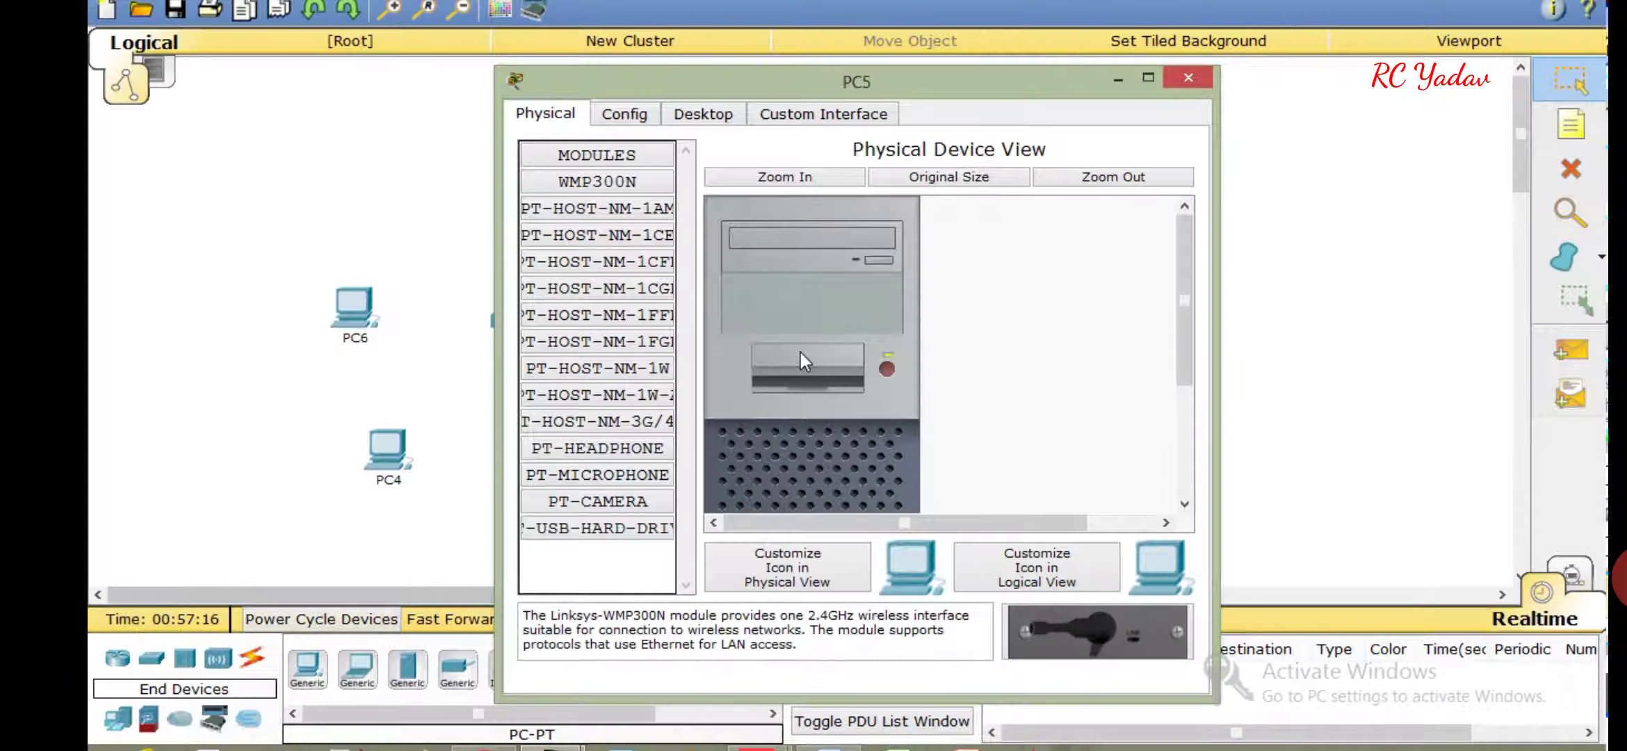
click(1175, 82)
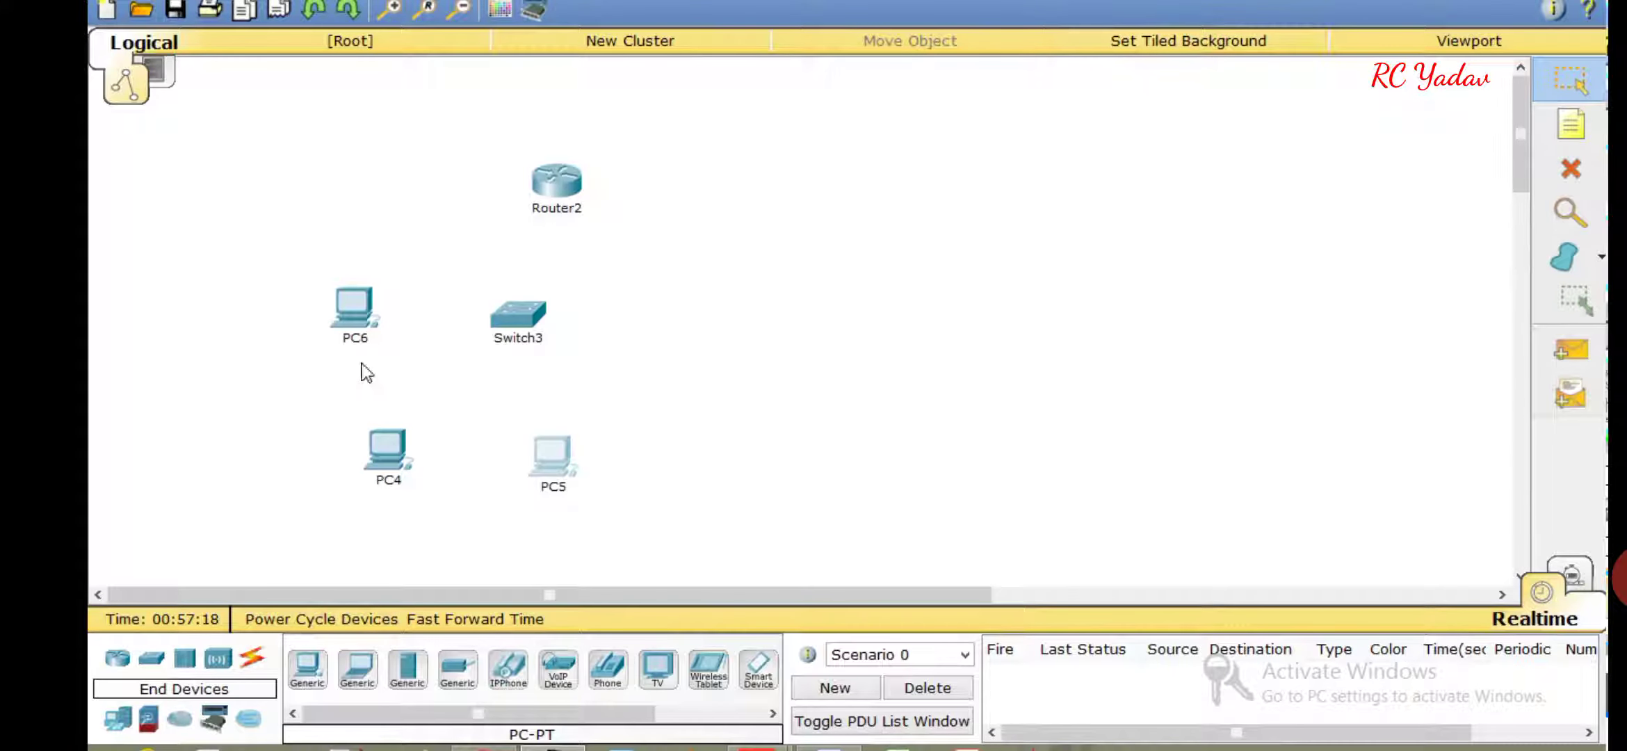
Connect Router2 to Switch3 using the automatically chosen connection type
click(257, 668)
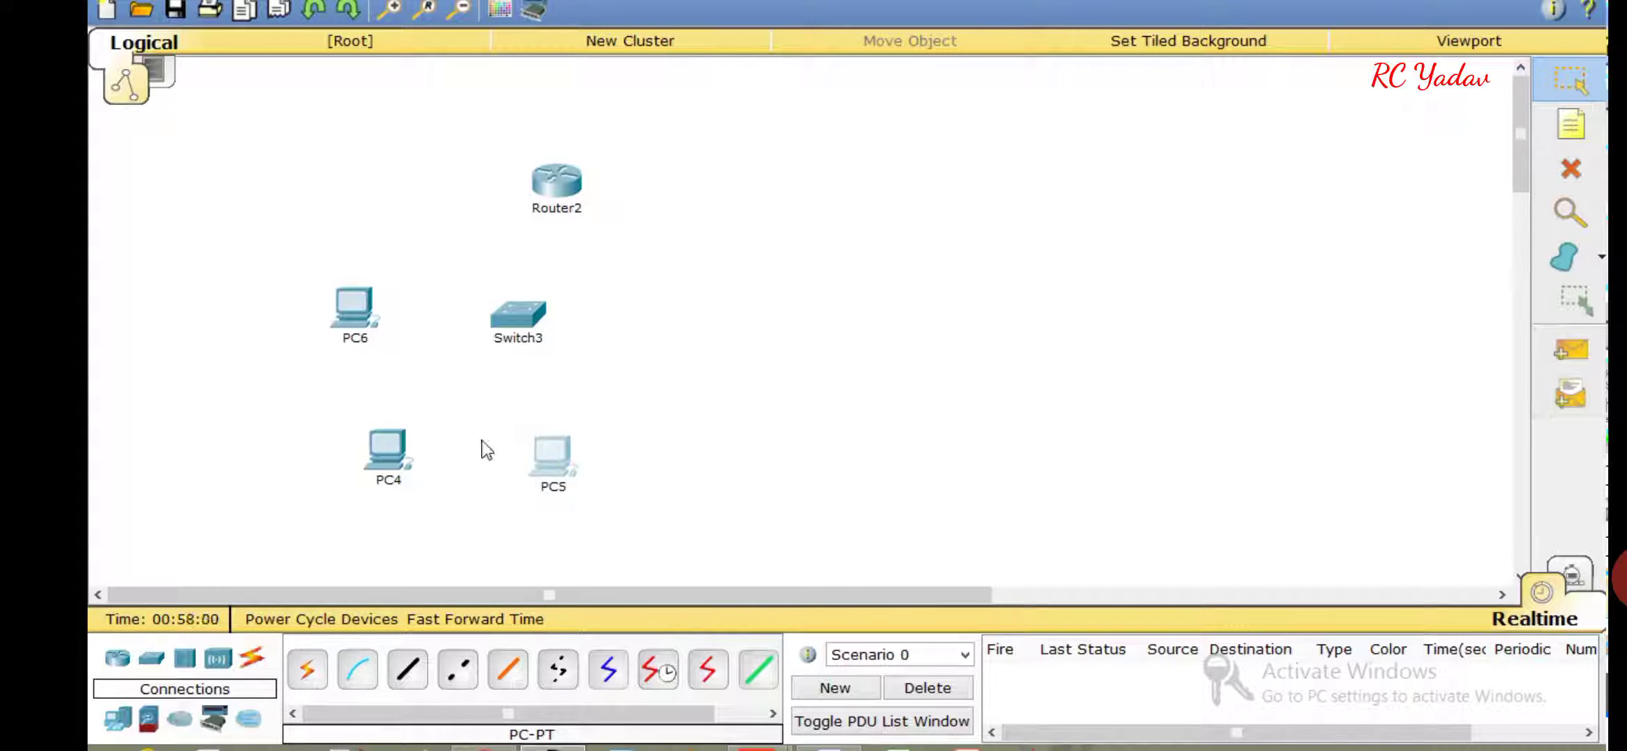
click(307, 669)
click(558, 183)
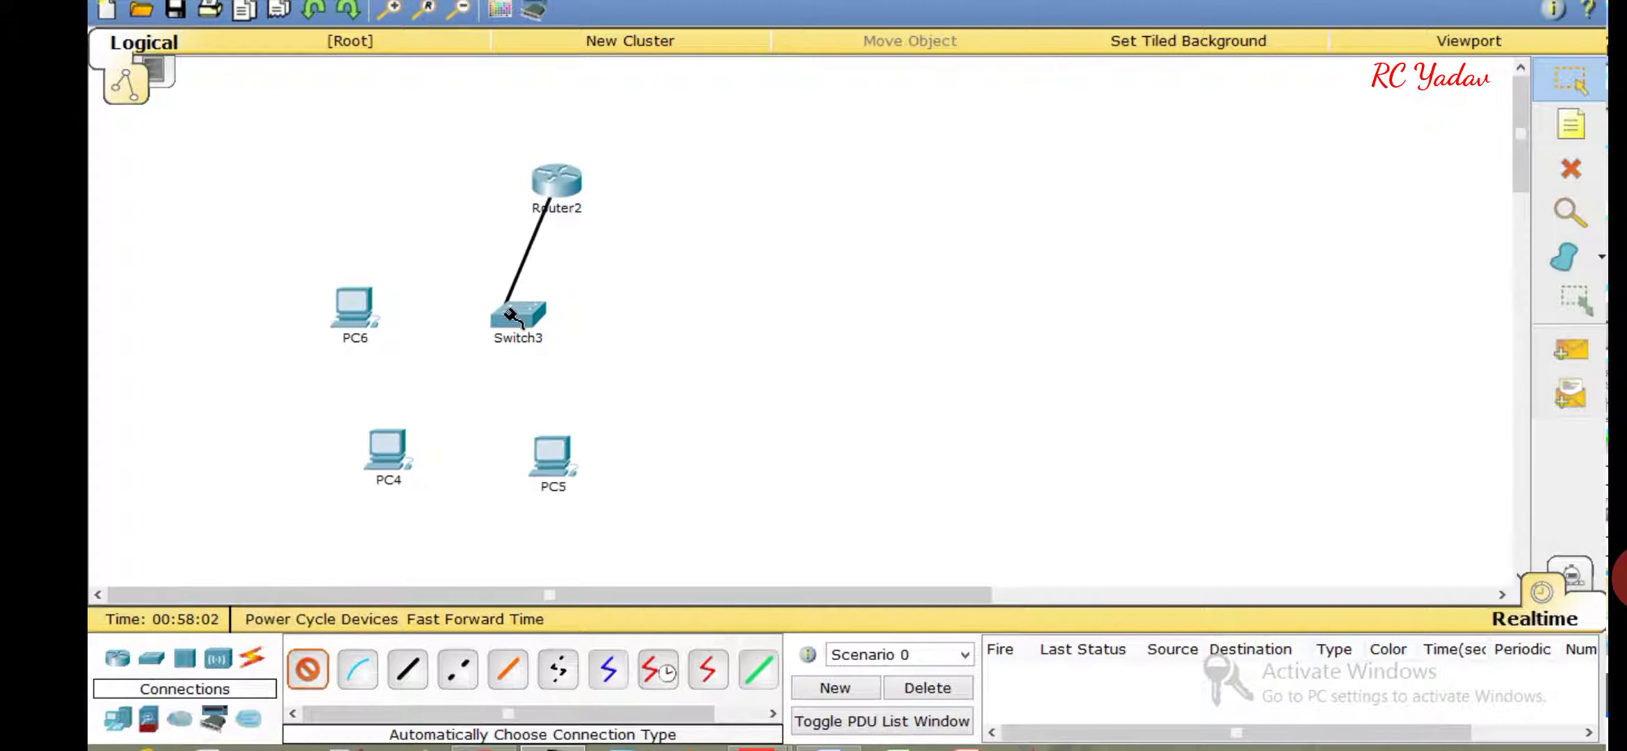
click(512, 317)
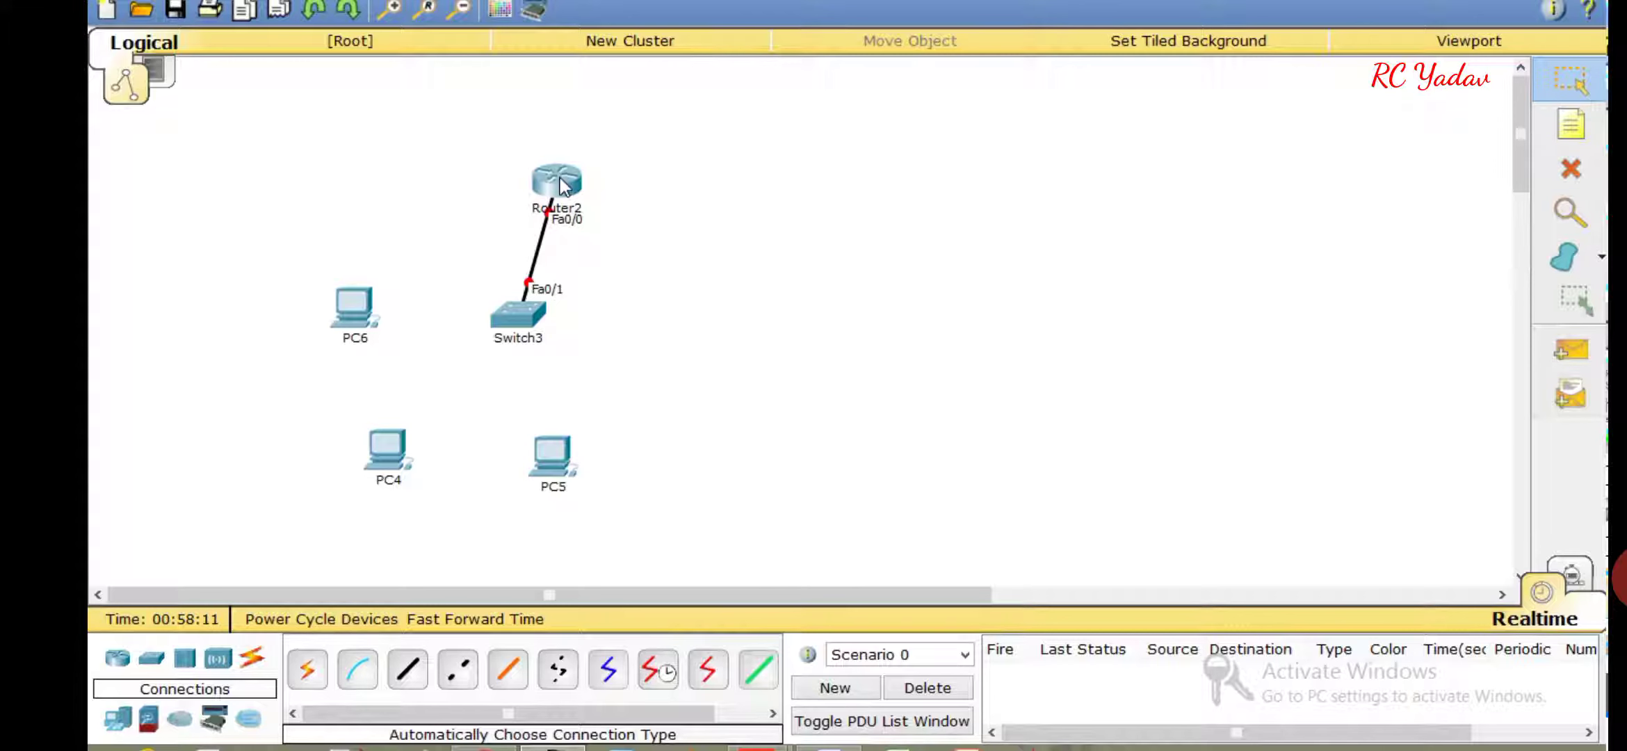
mouse_move(562, 186)
Nudge PC4 and link PC6, PC4 and PC5 to Switch3 with the automatically chosen connection type
drag(381, 457, 373, 459)
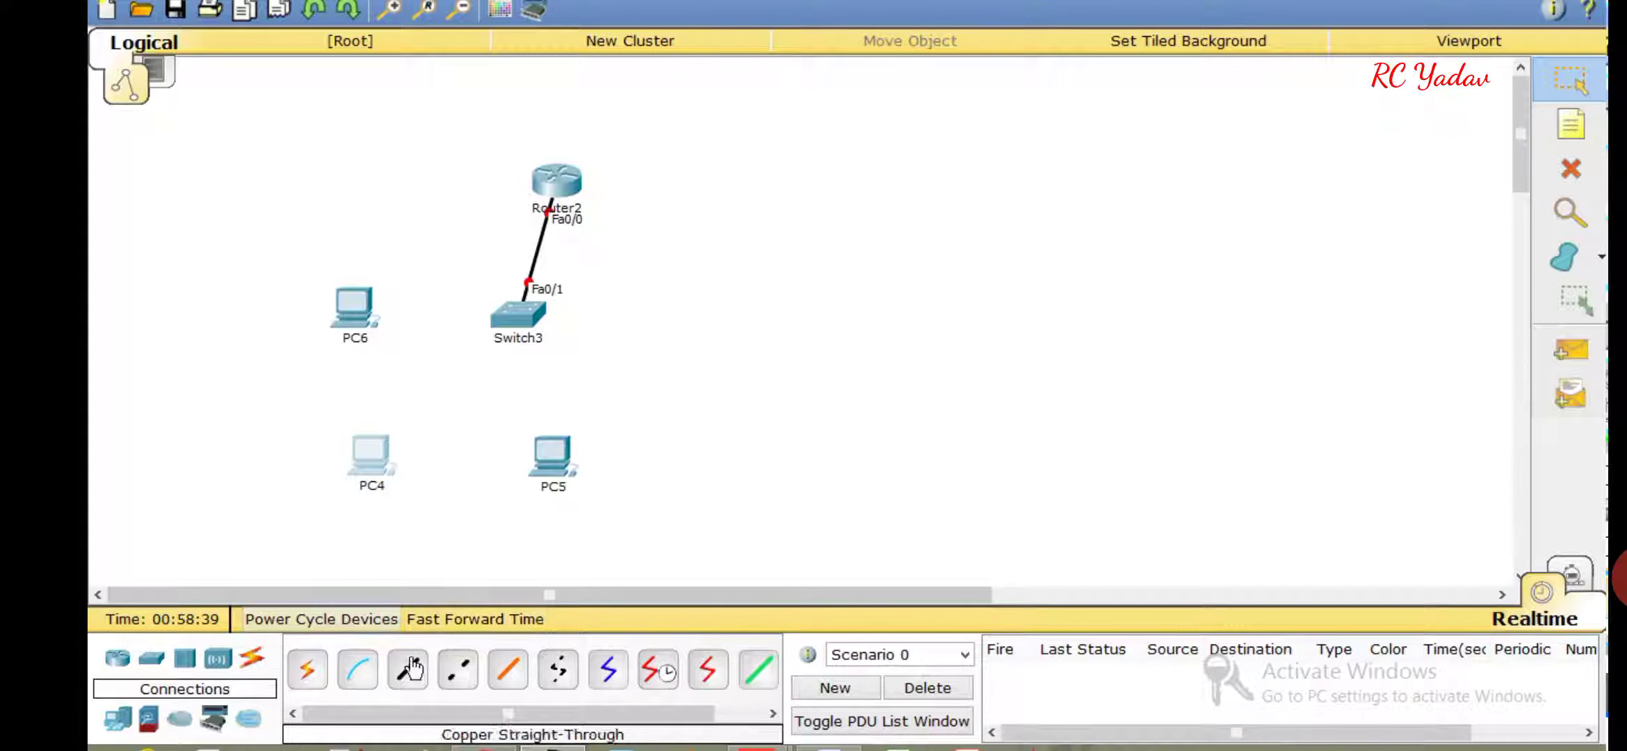
click(307, 669)
click(518, 315)
click(353, 306)
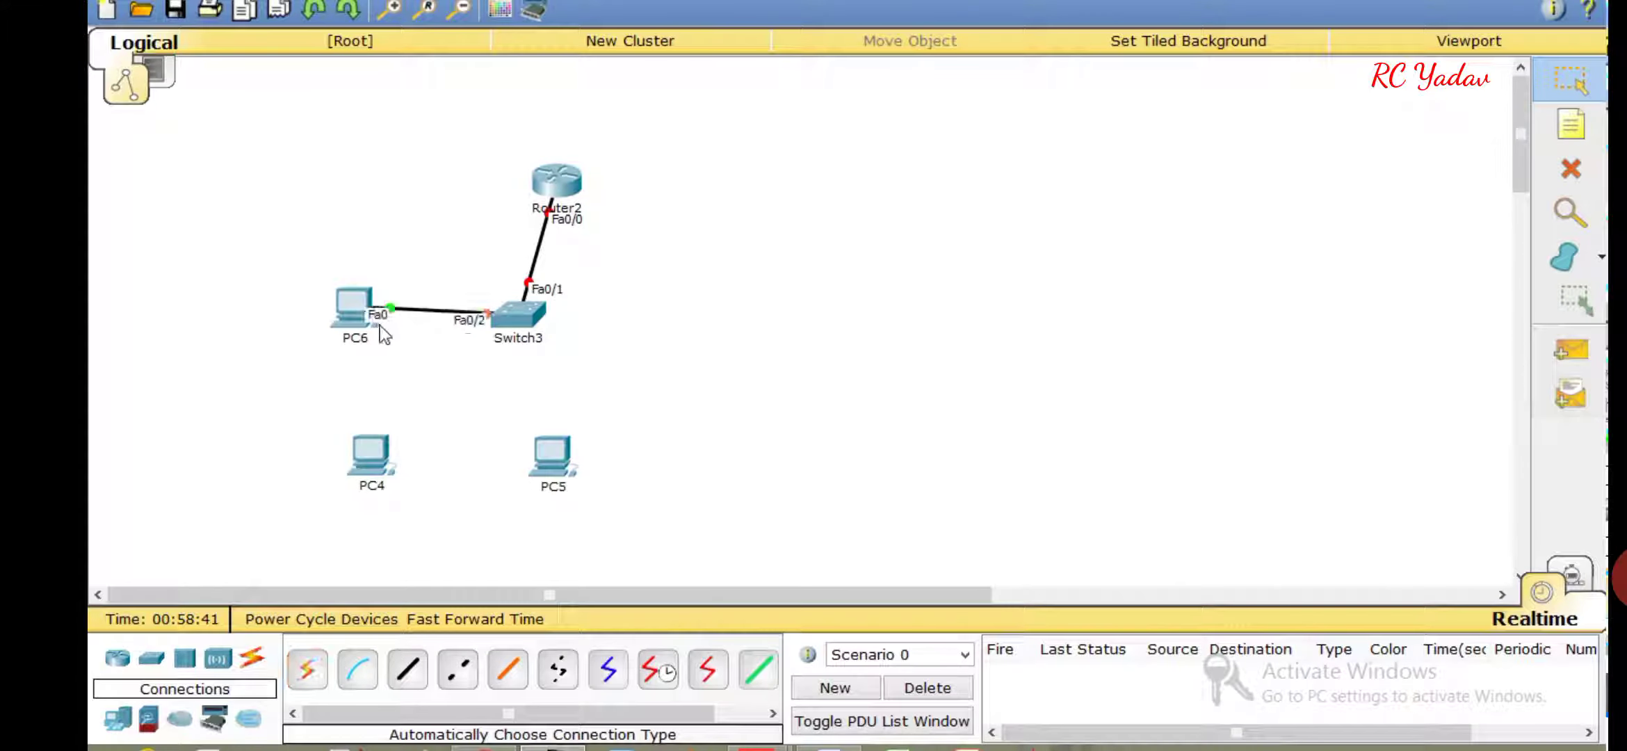
click(308, 671)
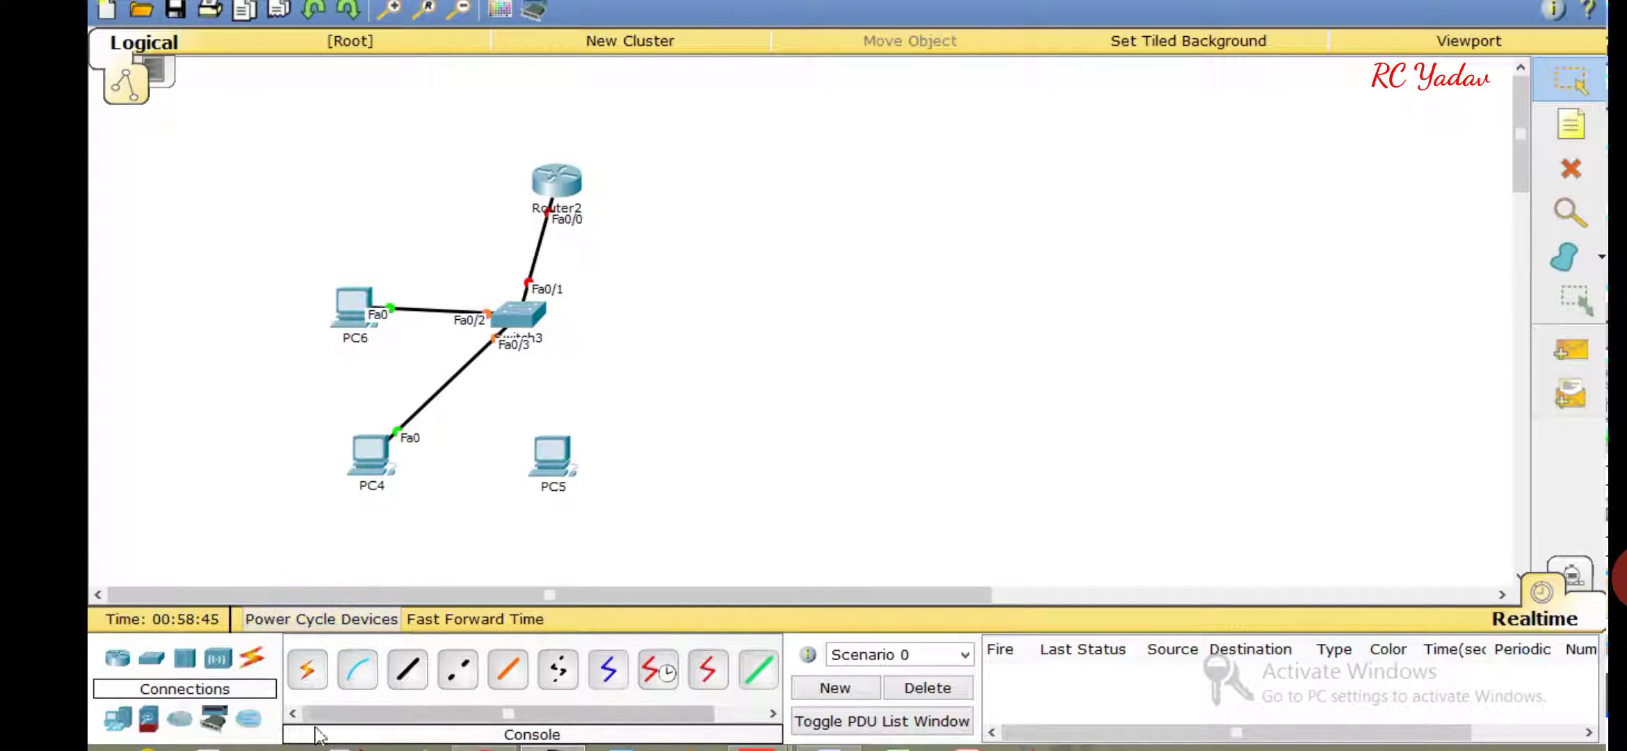
click(505, 346)
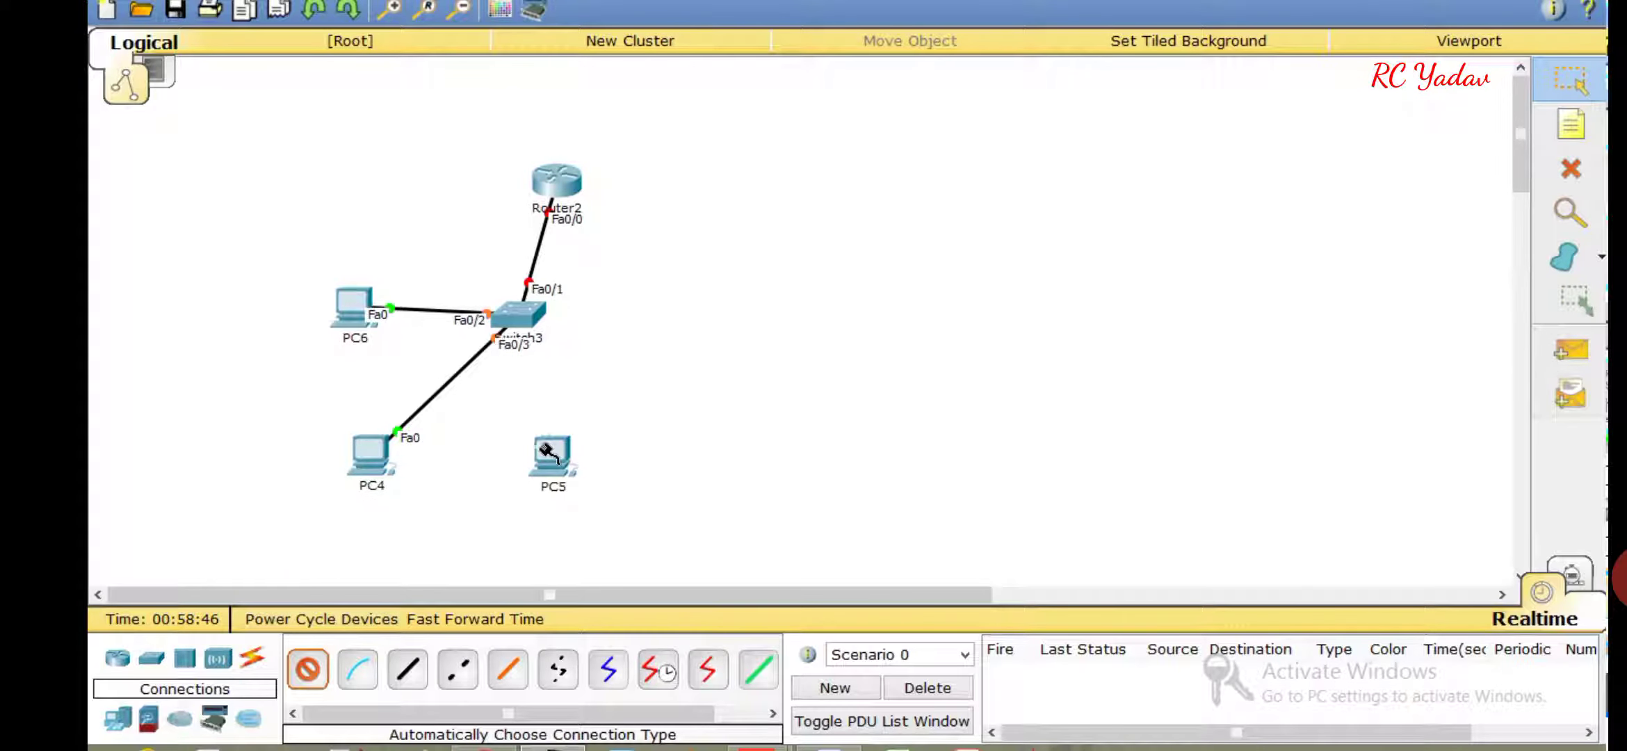
click(549, 445)
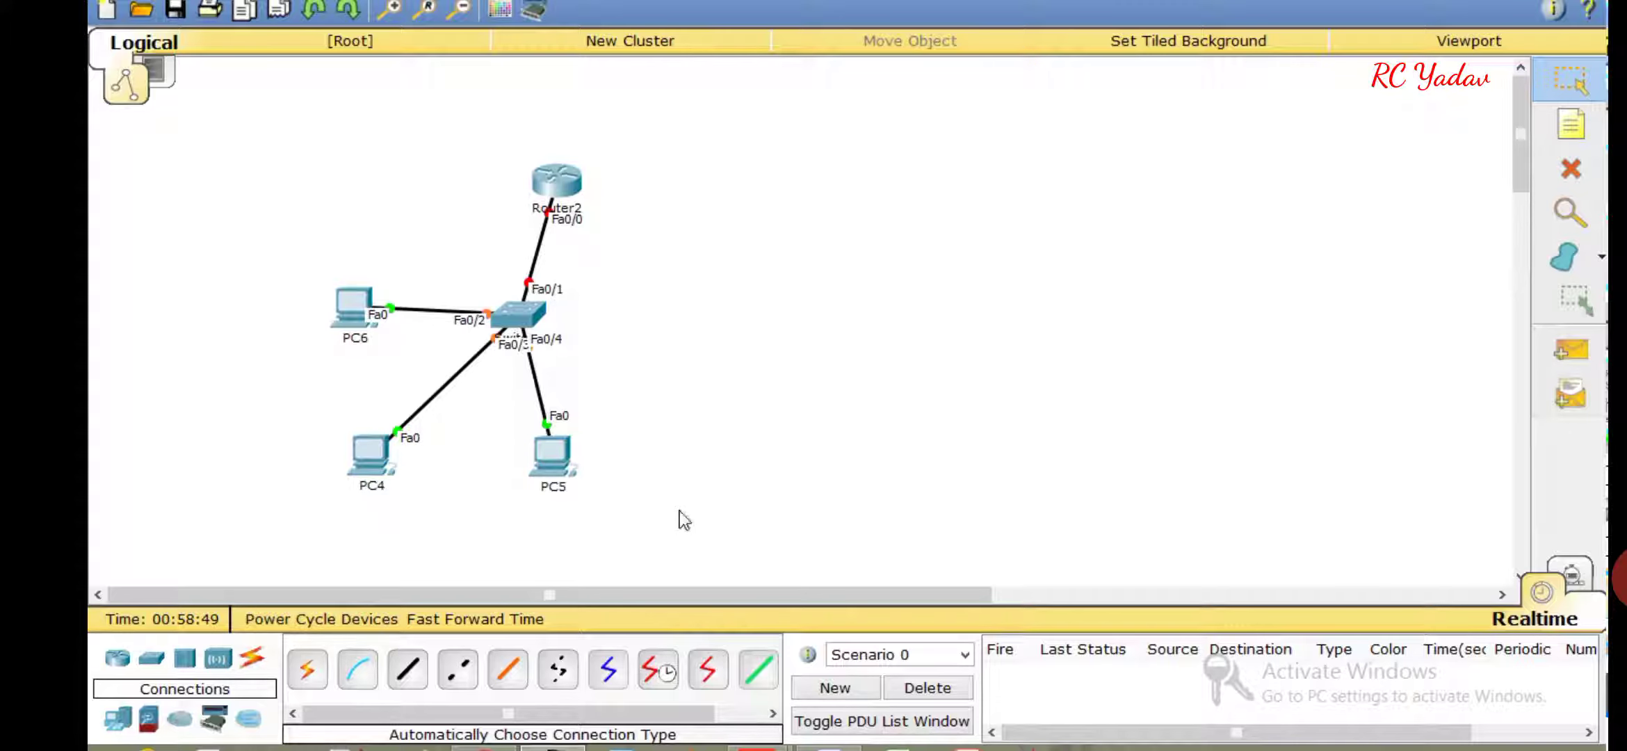
Tidy the topology by aligning PC5 and Router2 vertically with the switch and moving PC6 and PC4 slightly up
drag(549, 457, 517, 471)
drag(346, 326, 347, 310)
drag(369, 457, 363, 431)
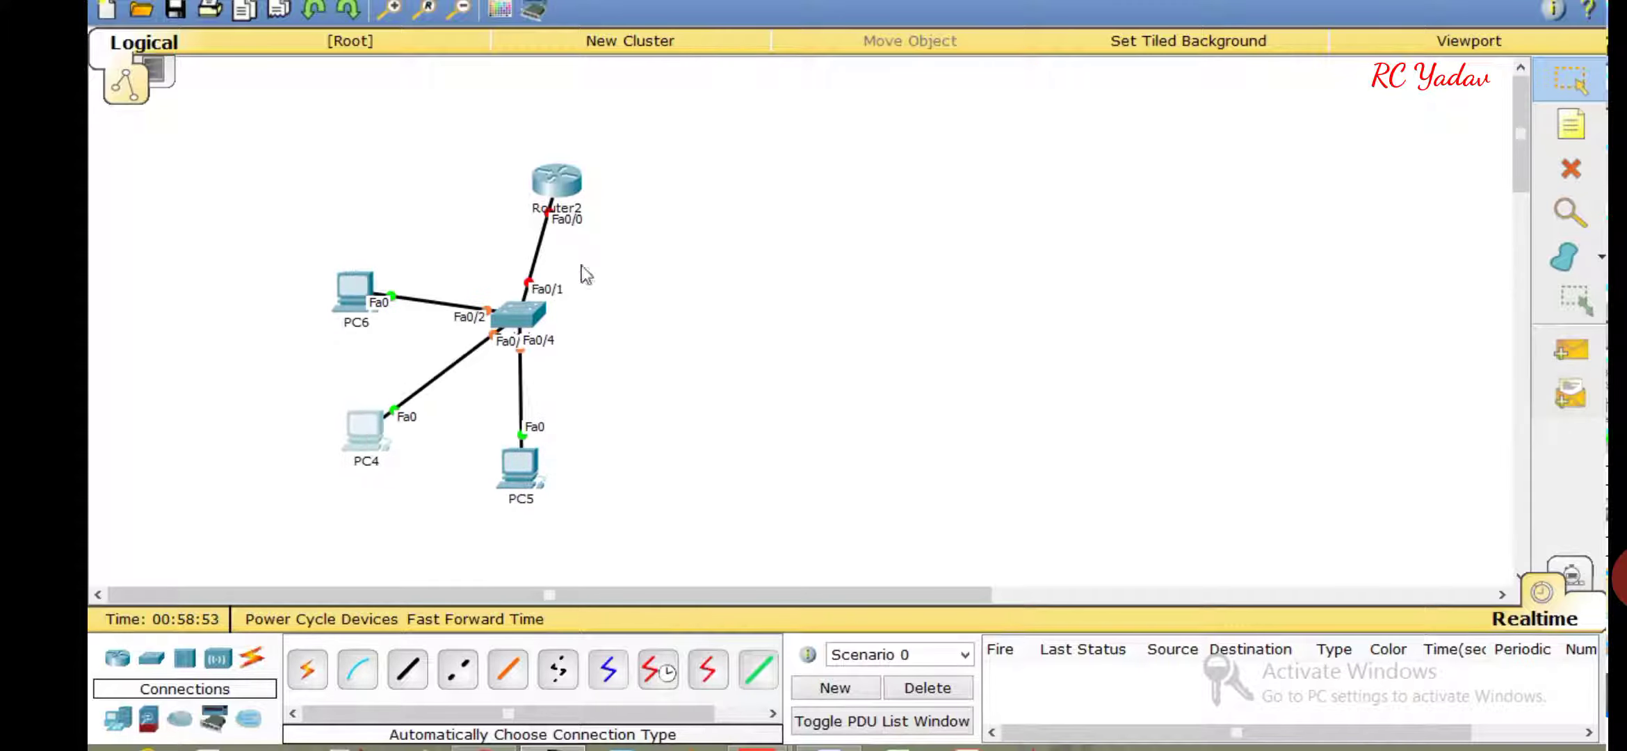
drag(554, 182, 523, 169)
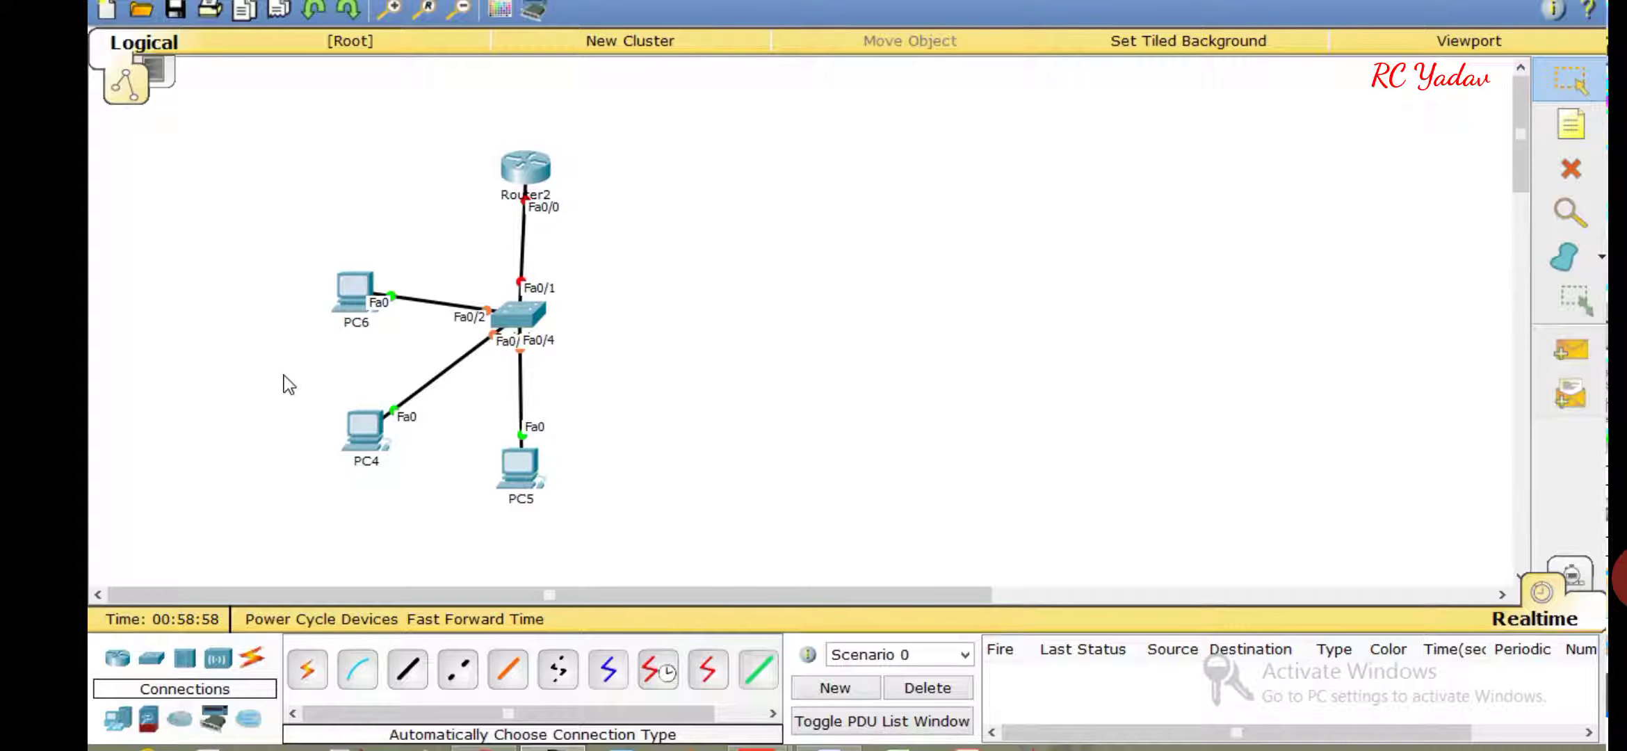
mouse_move(377, 273)
Add a note 192.168.1.0 beside the router-switch link and 192.168.1.2 beside PC5, and start a note below PC4
click(1571, 128)
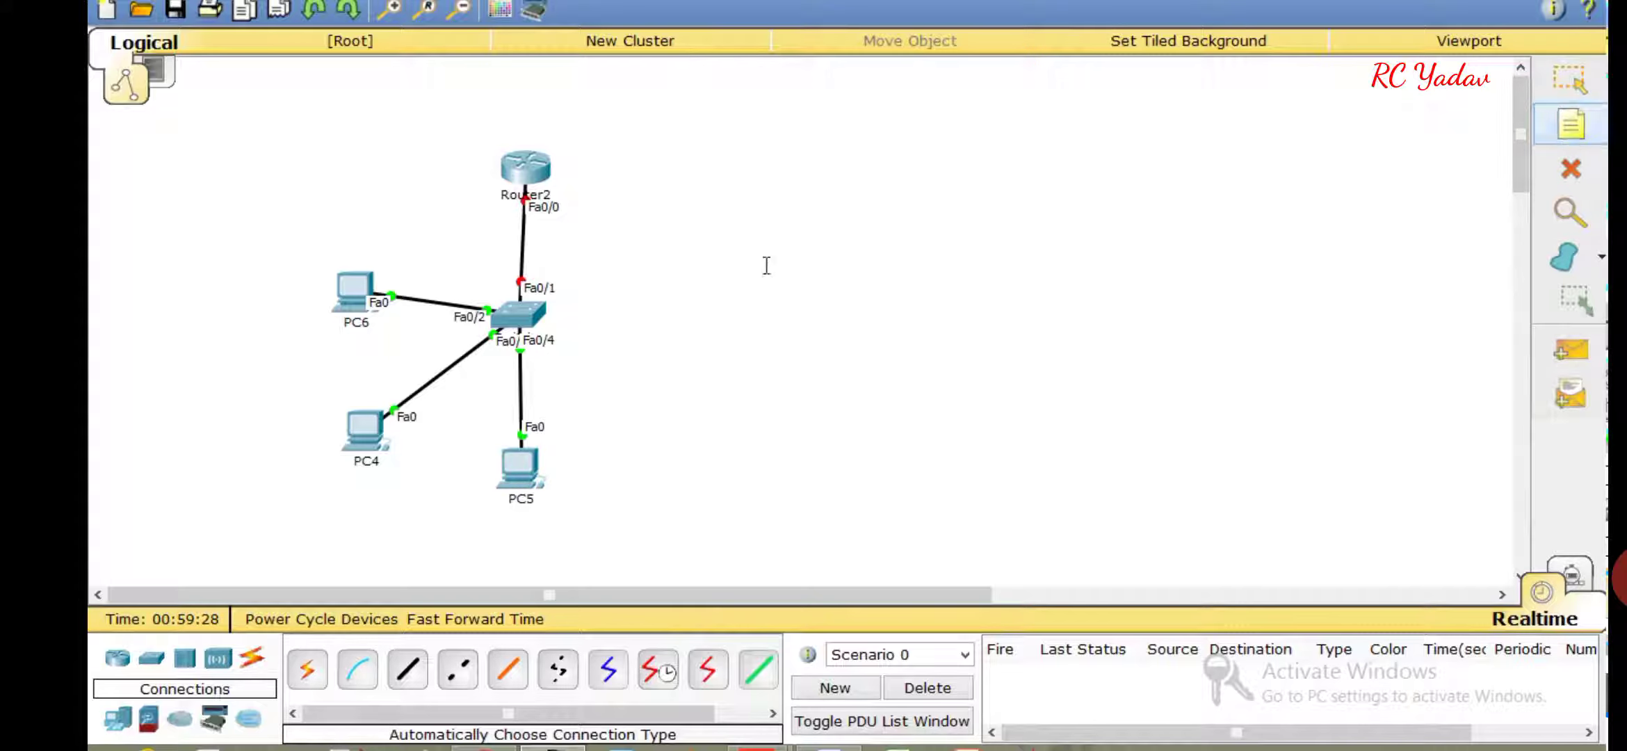
click(582, 243)
text(192.168.1.0)
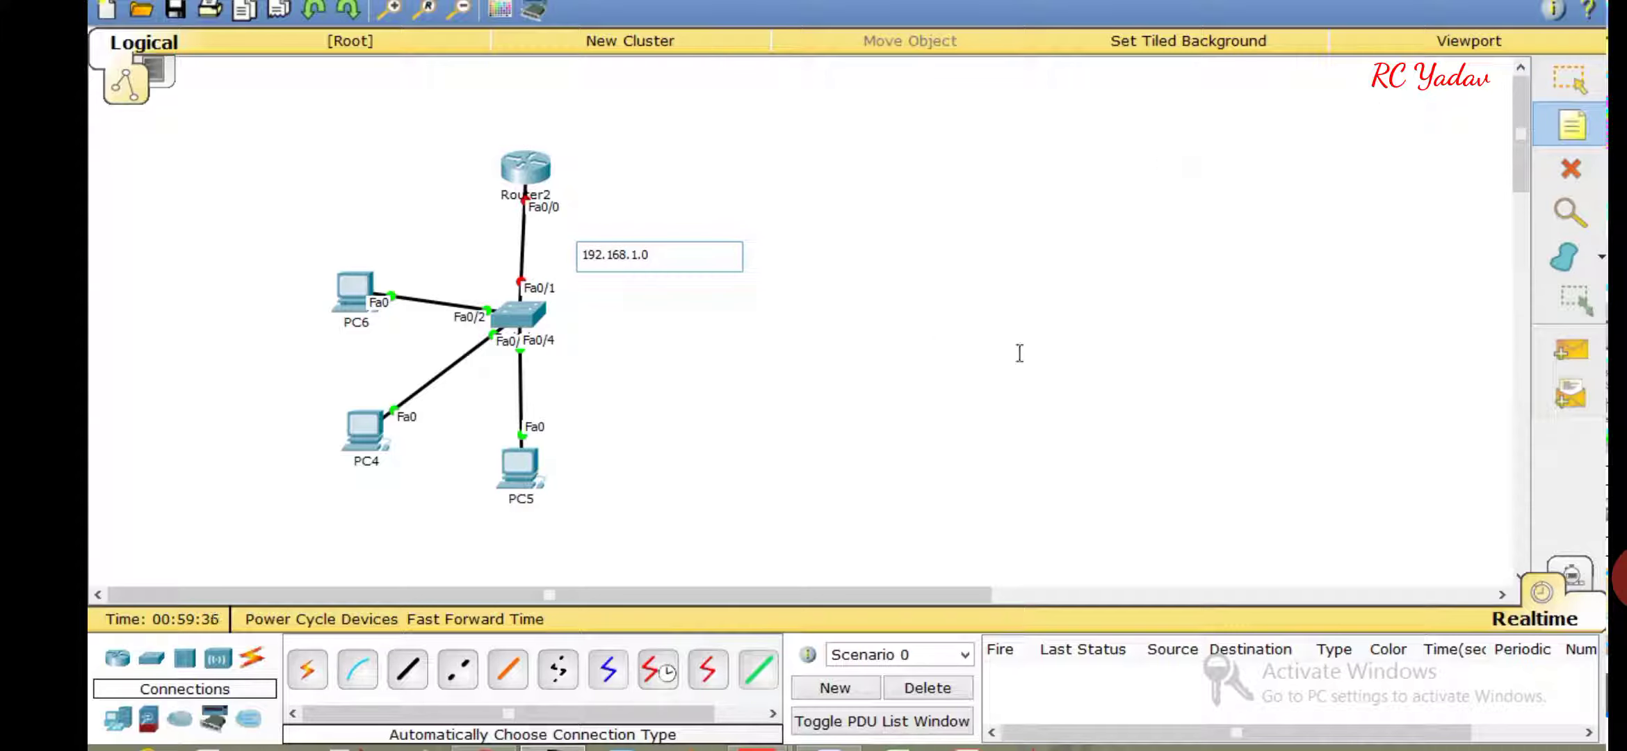
click(577, 472)
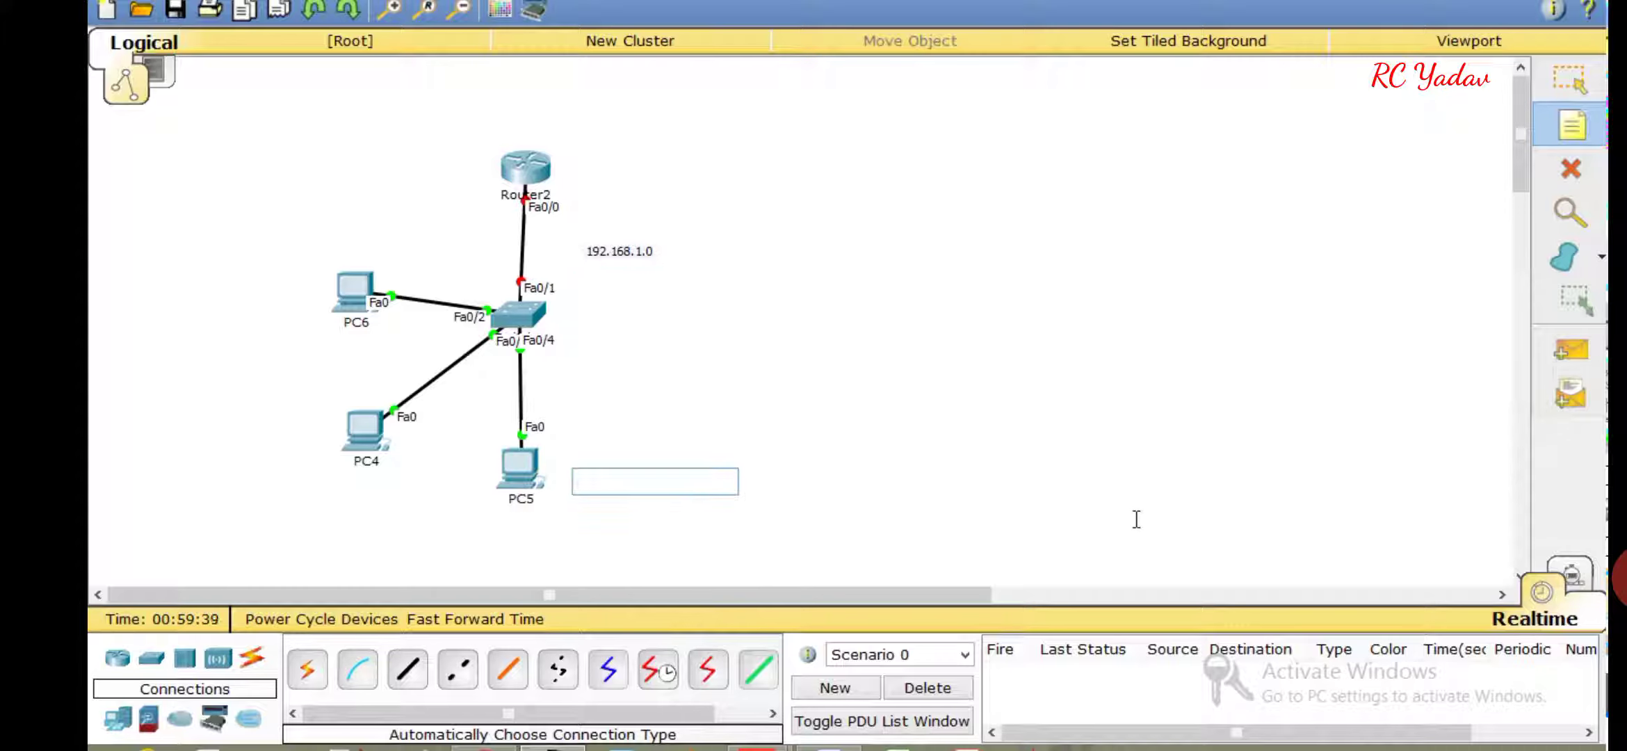
text(192.16)
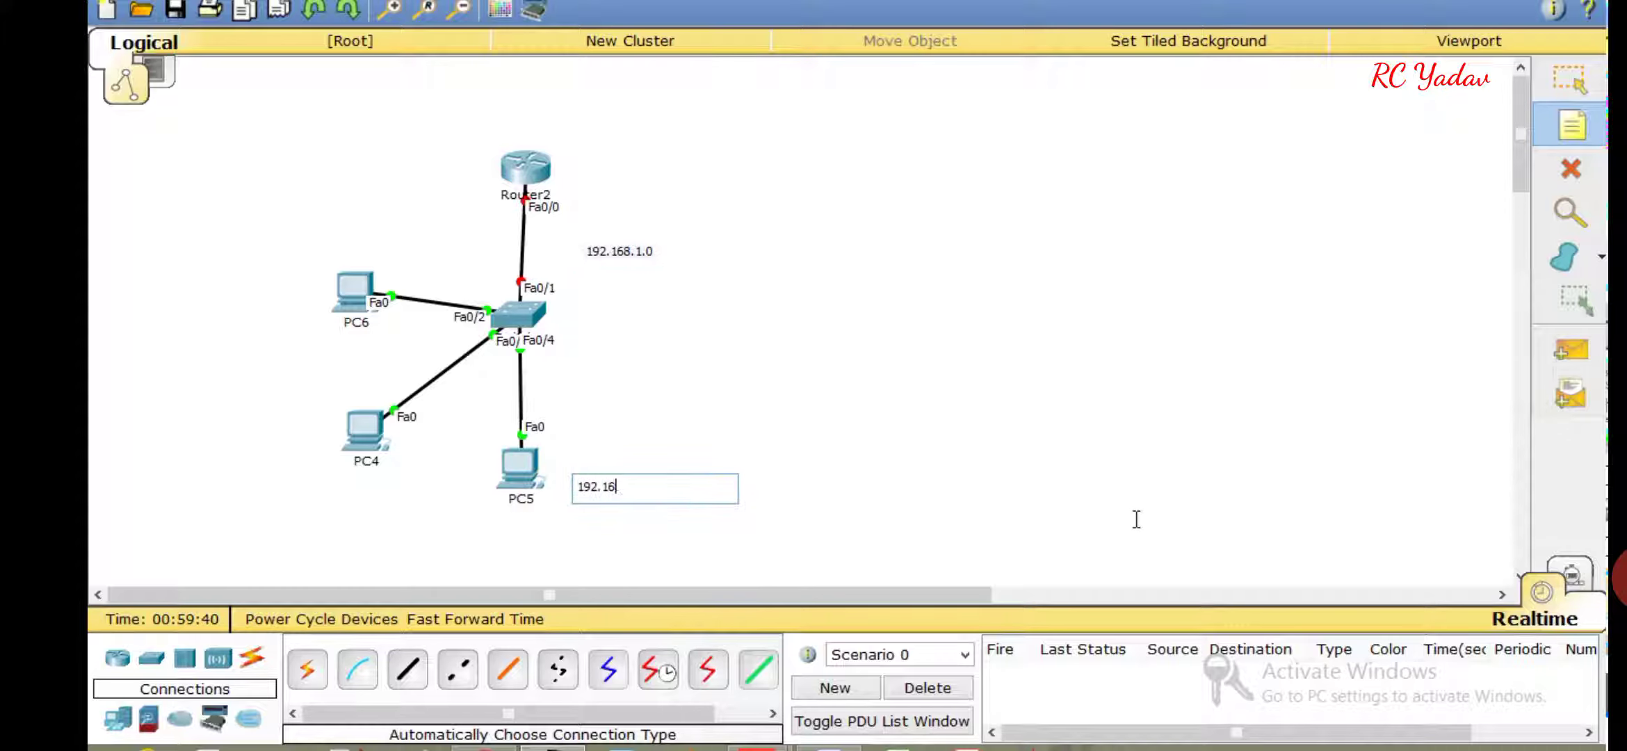
text(8.1.2)
click(318, 484)
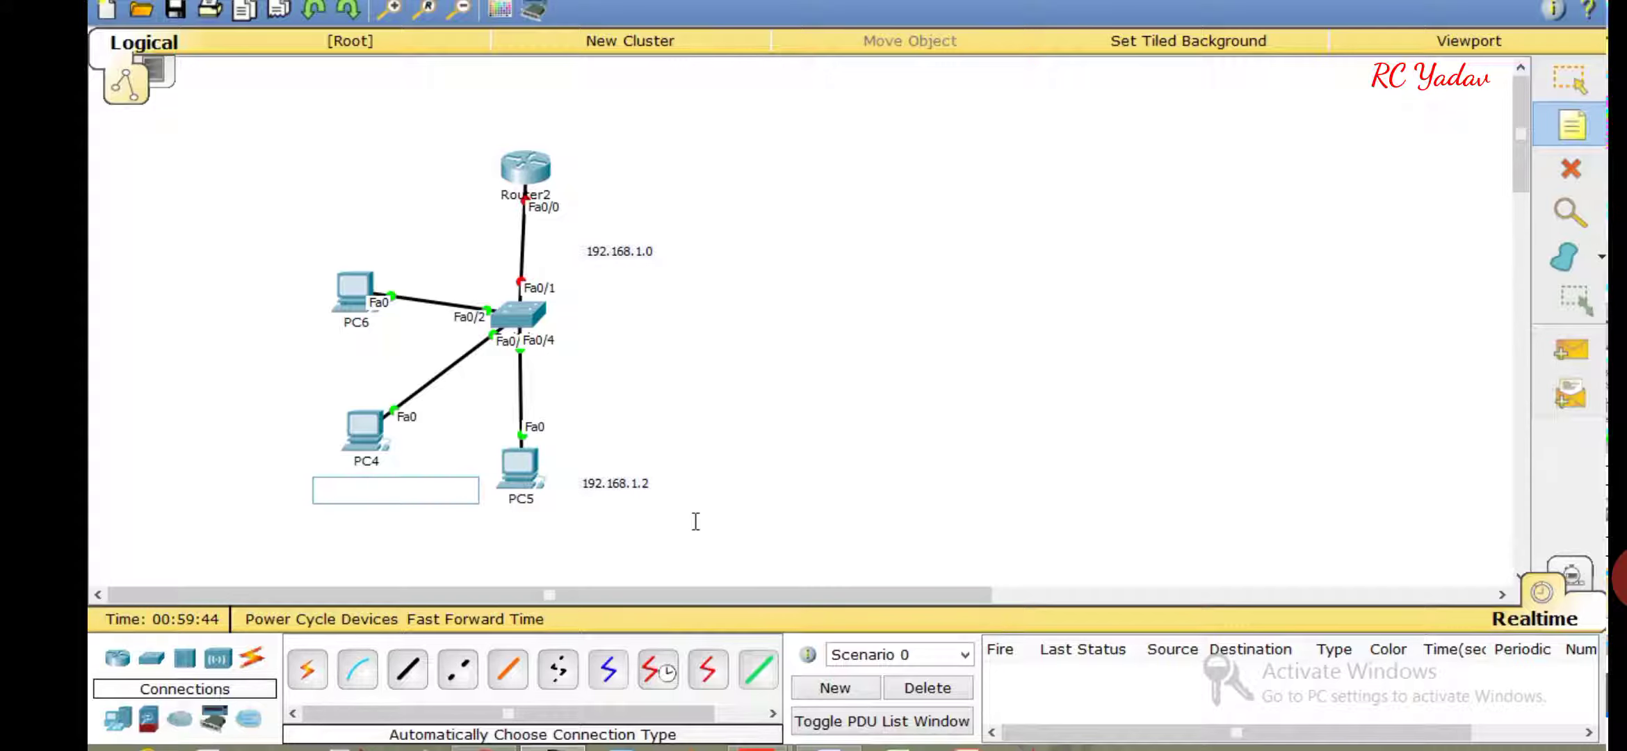
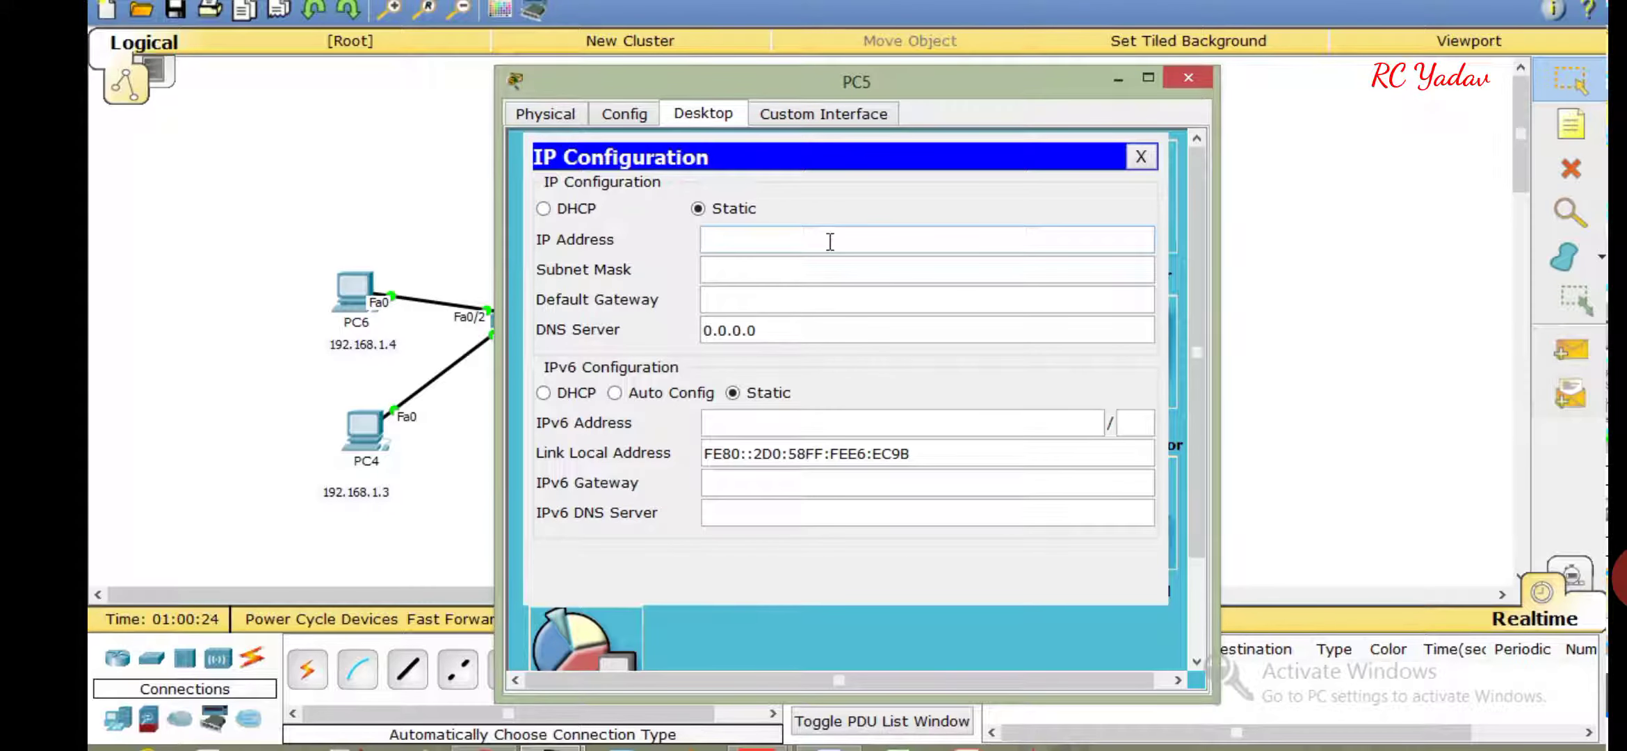
Set PC5's static IP address to 192.168.1.2 with subnet mask 255.255.255.0 and close its configuration
text(192.168.1.23)
key(Tab)
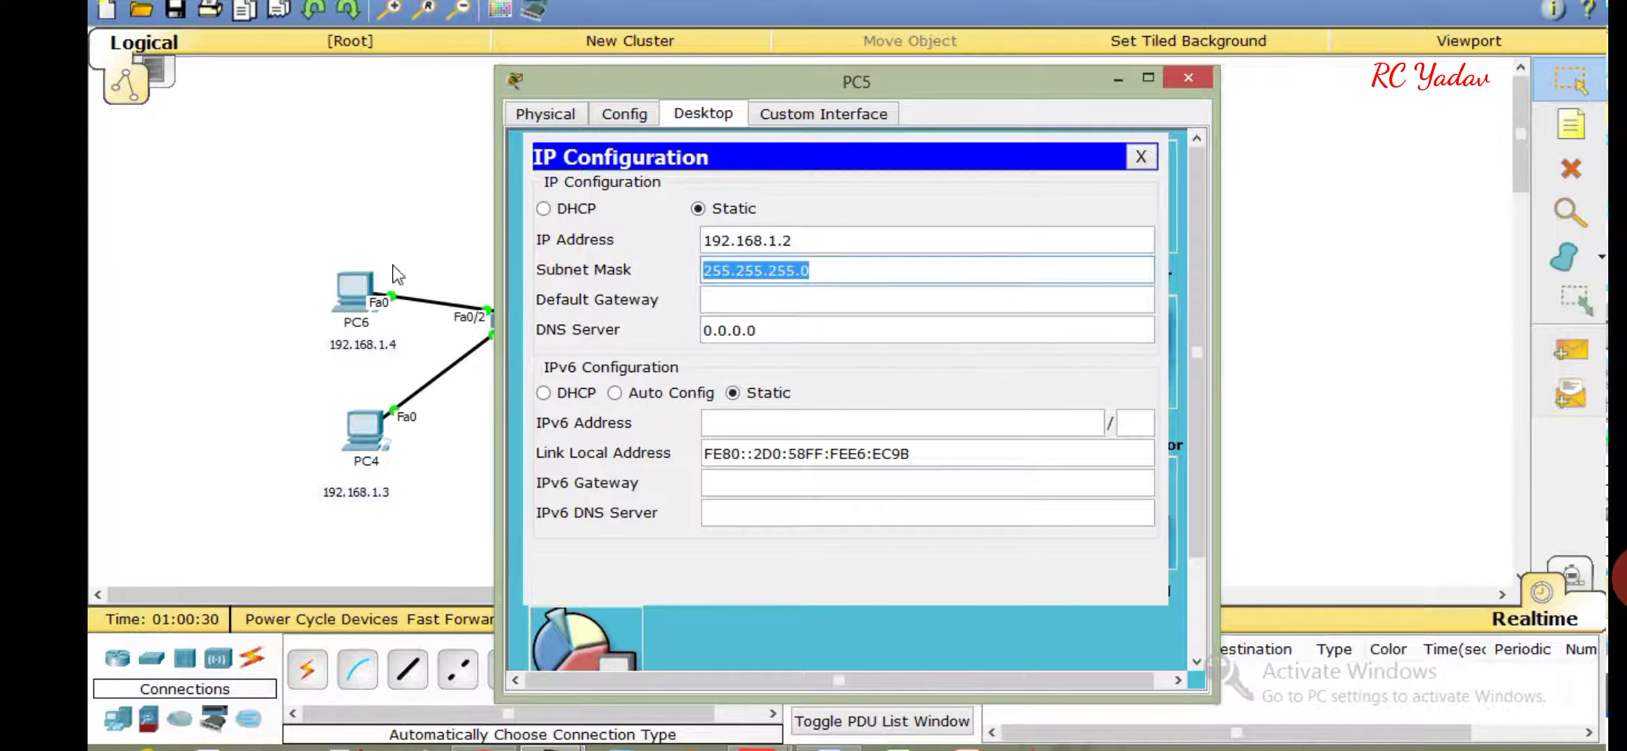
click(399, 239)
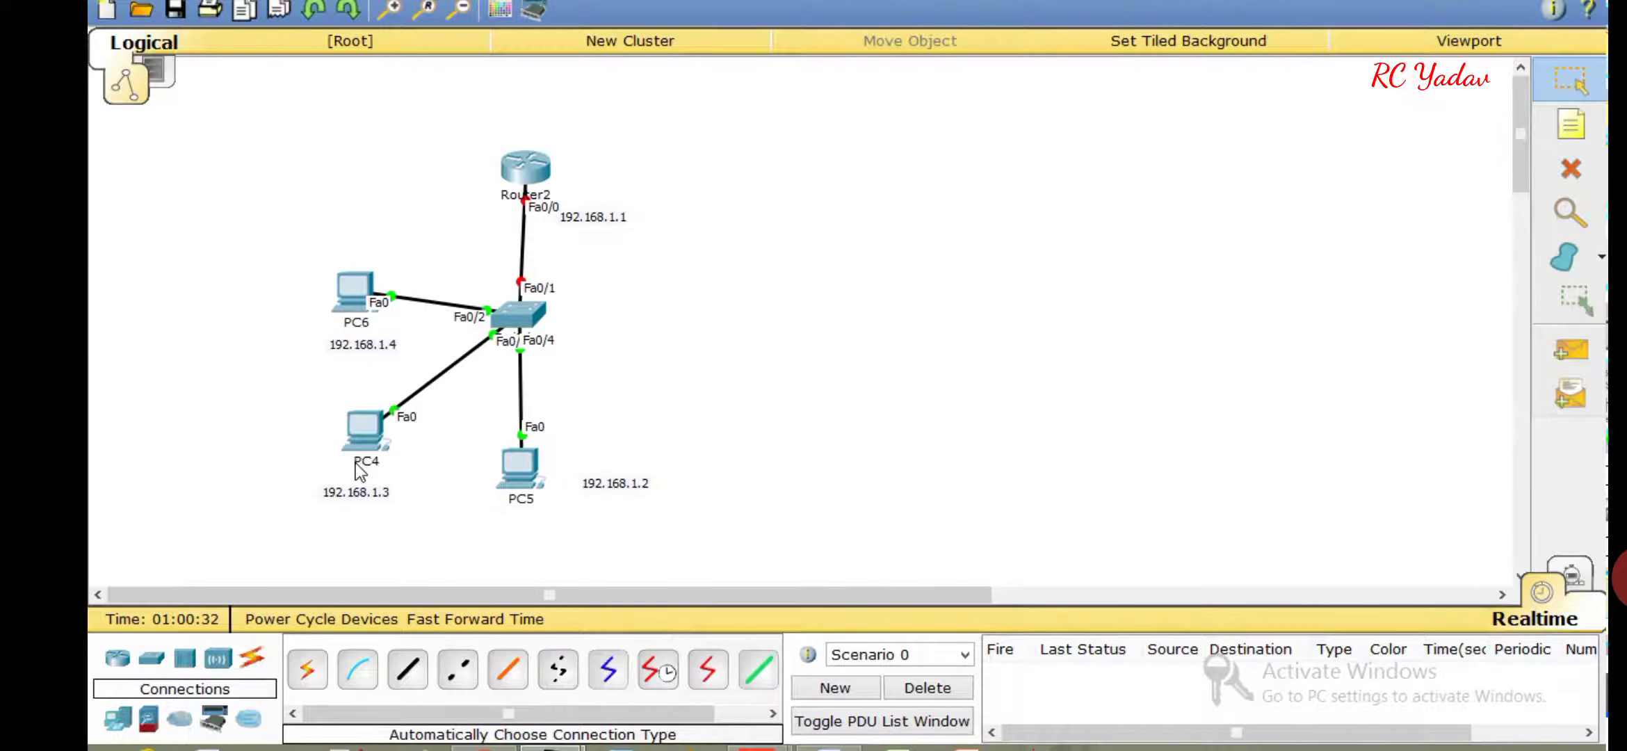
Set PC4's static IP address to 192.168.1.3
click(362, 432)
click(685, 116)
click(574, 275)
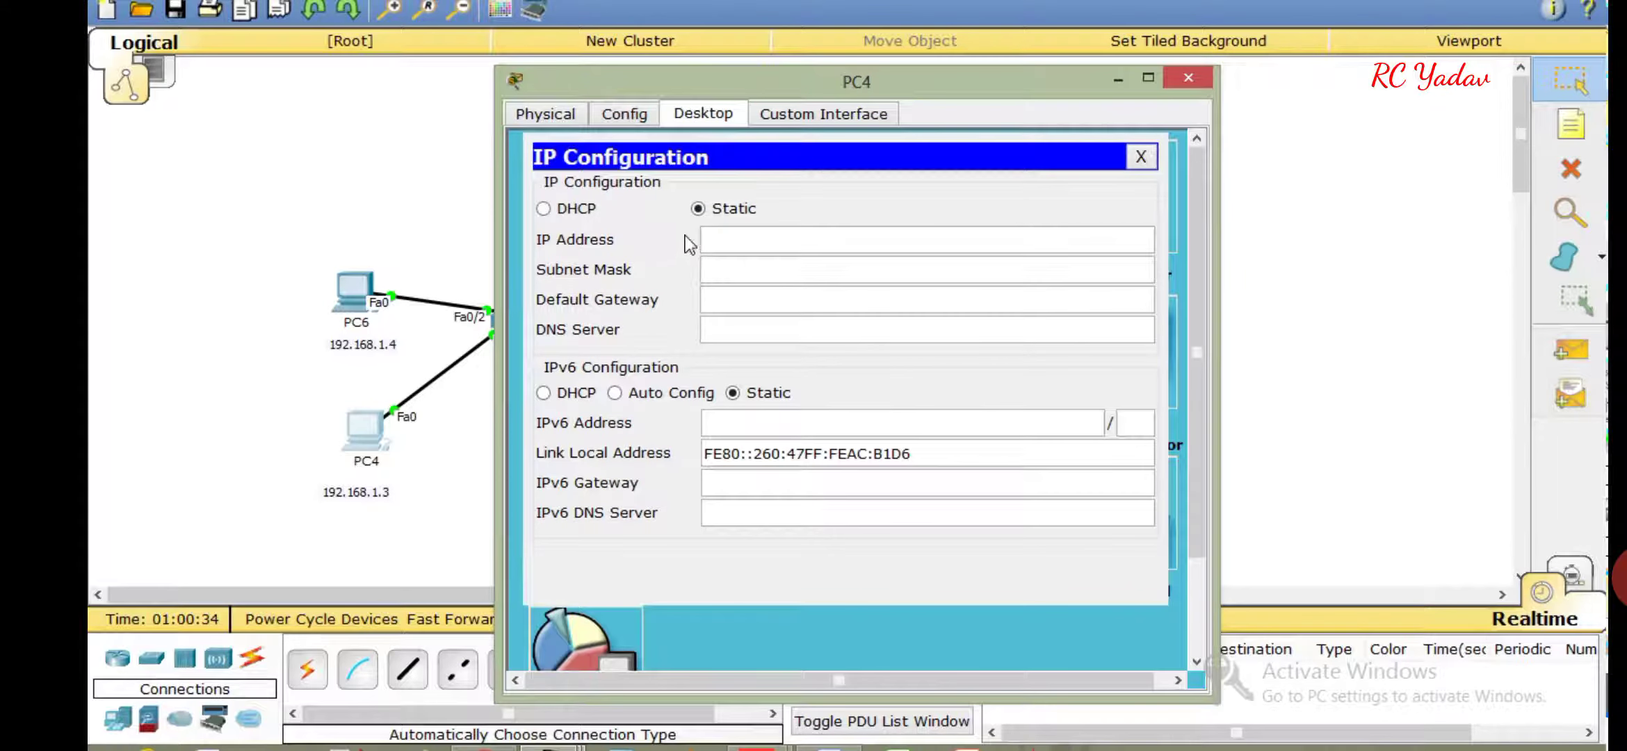
click(860, 240)
text(192.168.1.3)
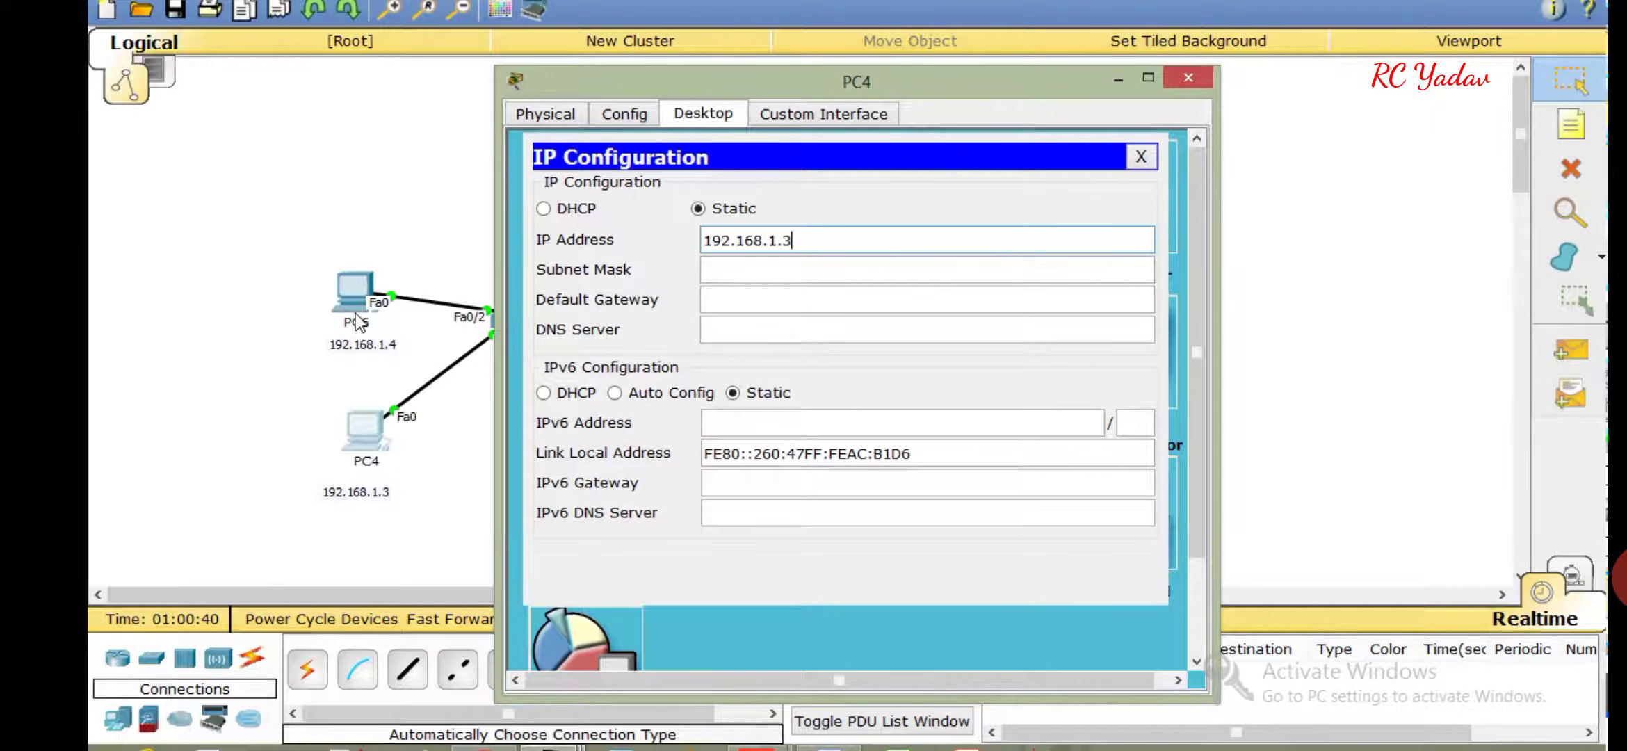
Set PC6's static IP address to 192.168.1.4 with subnet mask 255.255.255.0 and close its configuration
click(353, 292)
click(703, 113)
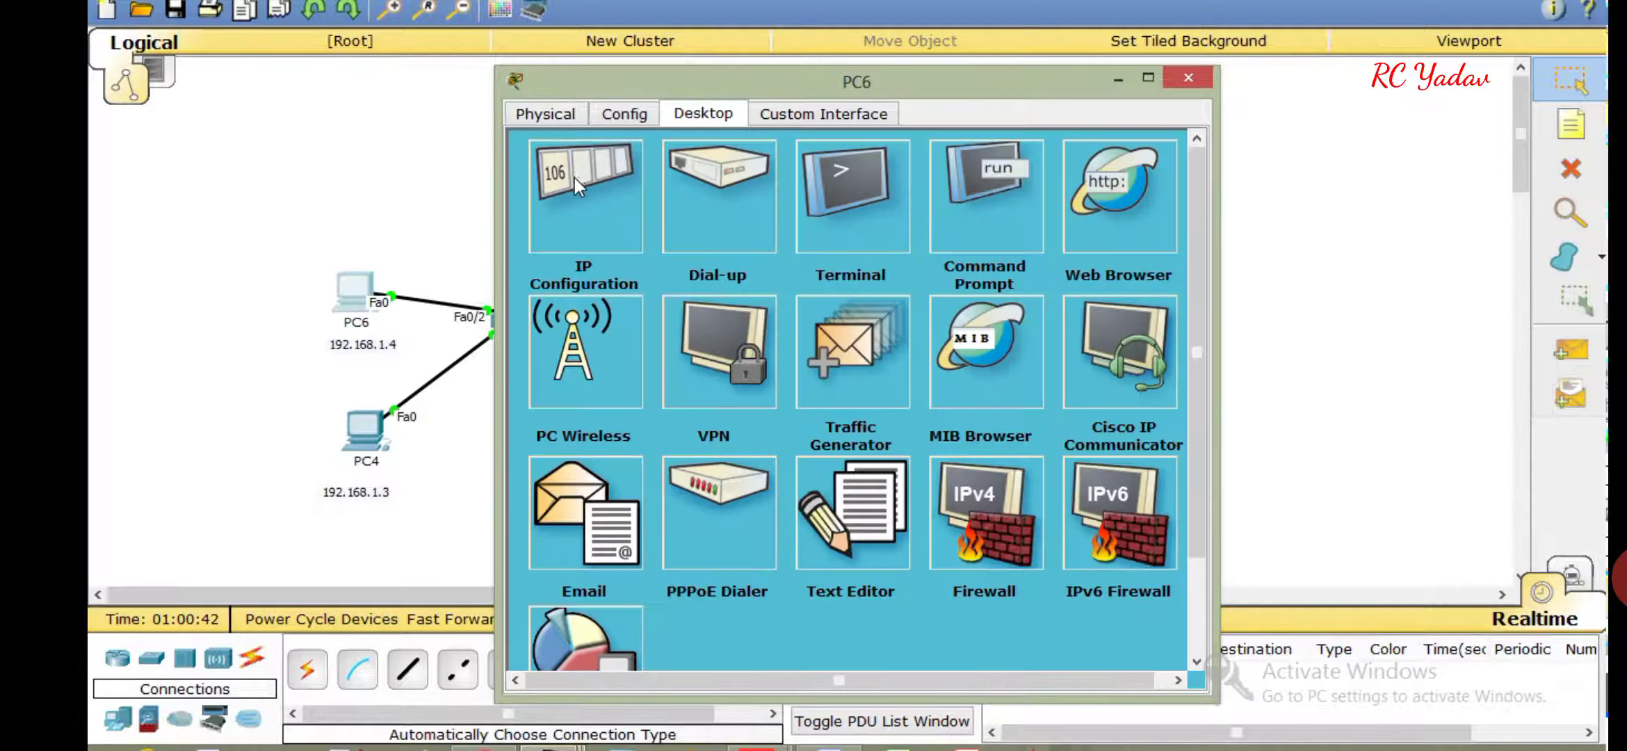
click(575, 202)
click(742, 241)
text(1)
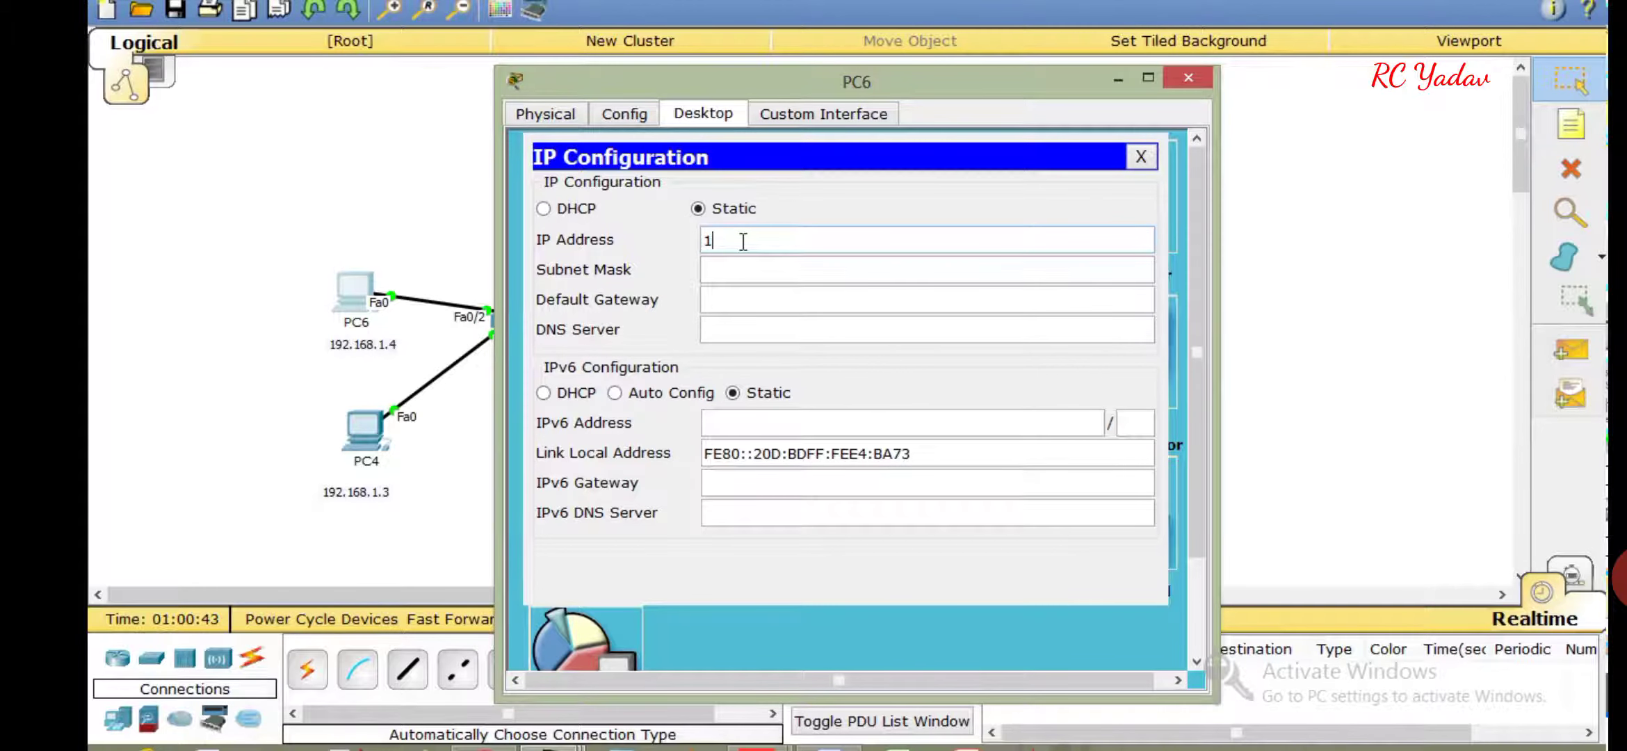
text(92.168.1.4)
key(Tab)
key(Tab)
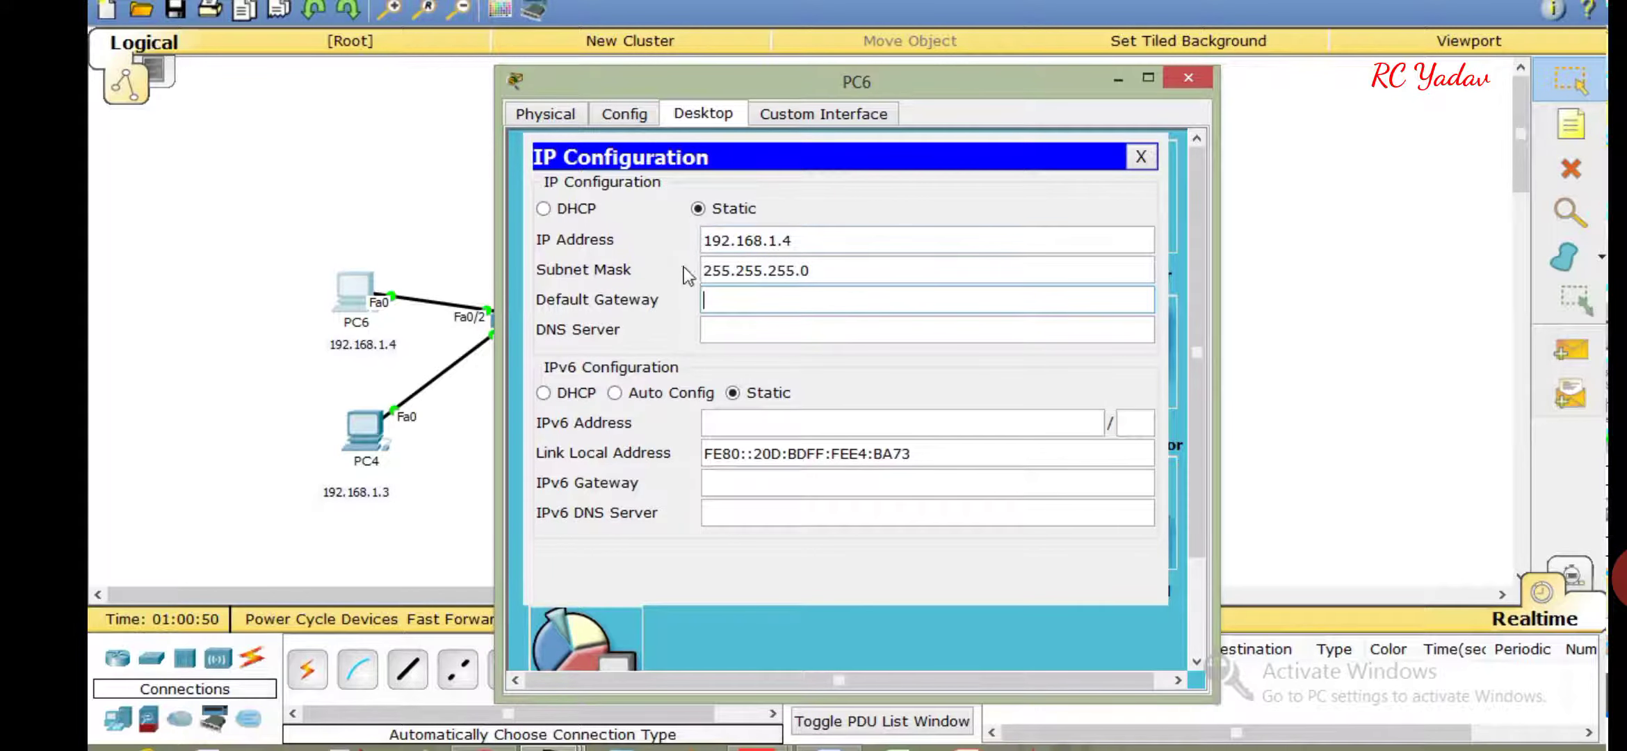
click(1189, 78)
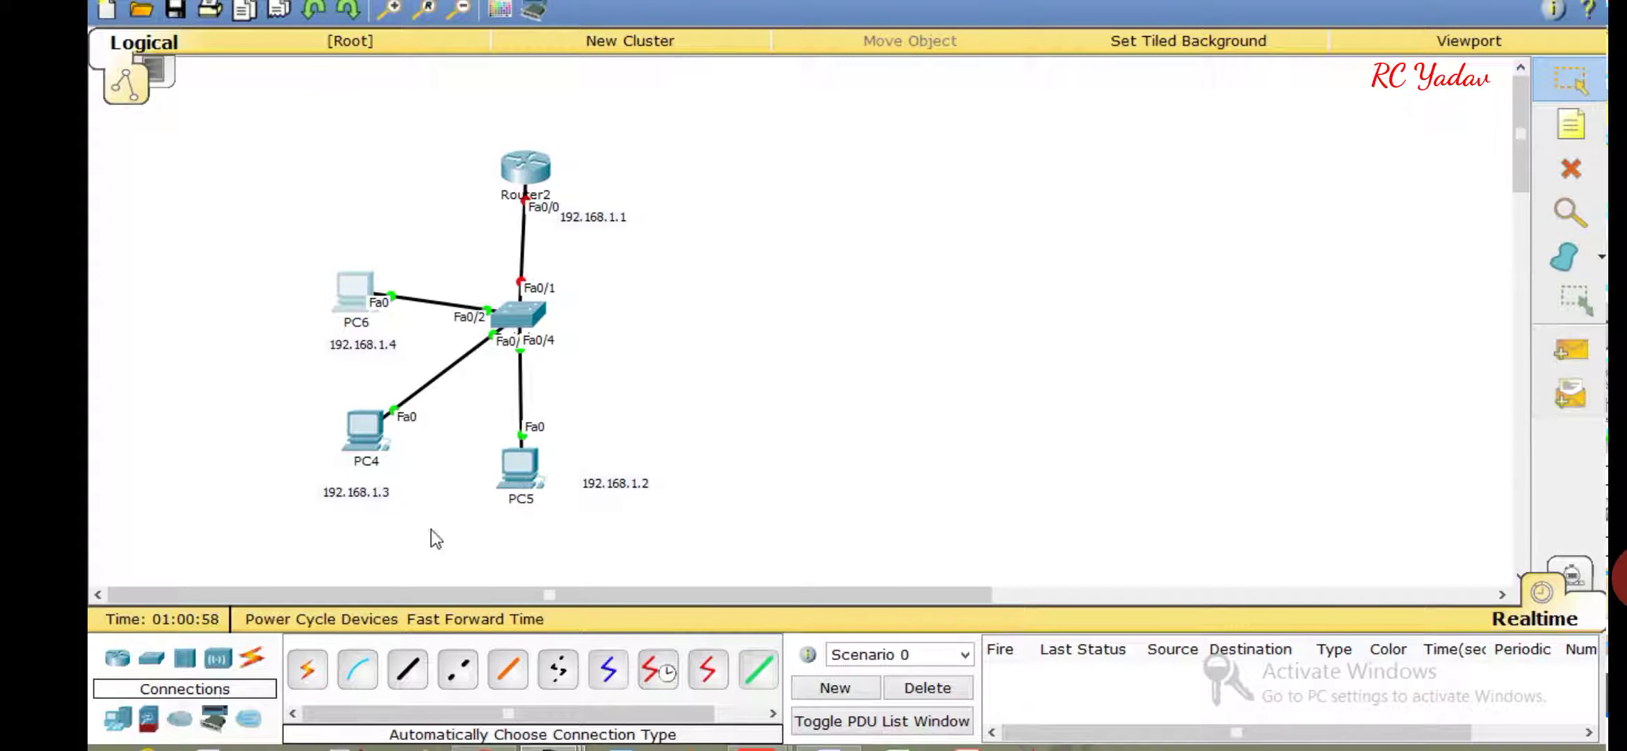
Nudge PC4 slightly up and right, and move its 192.168.1.3 note slightly up beneath it
drag(365, 441, 369, 438)
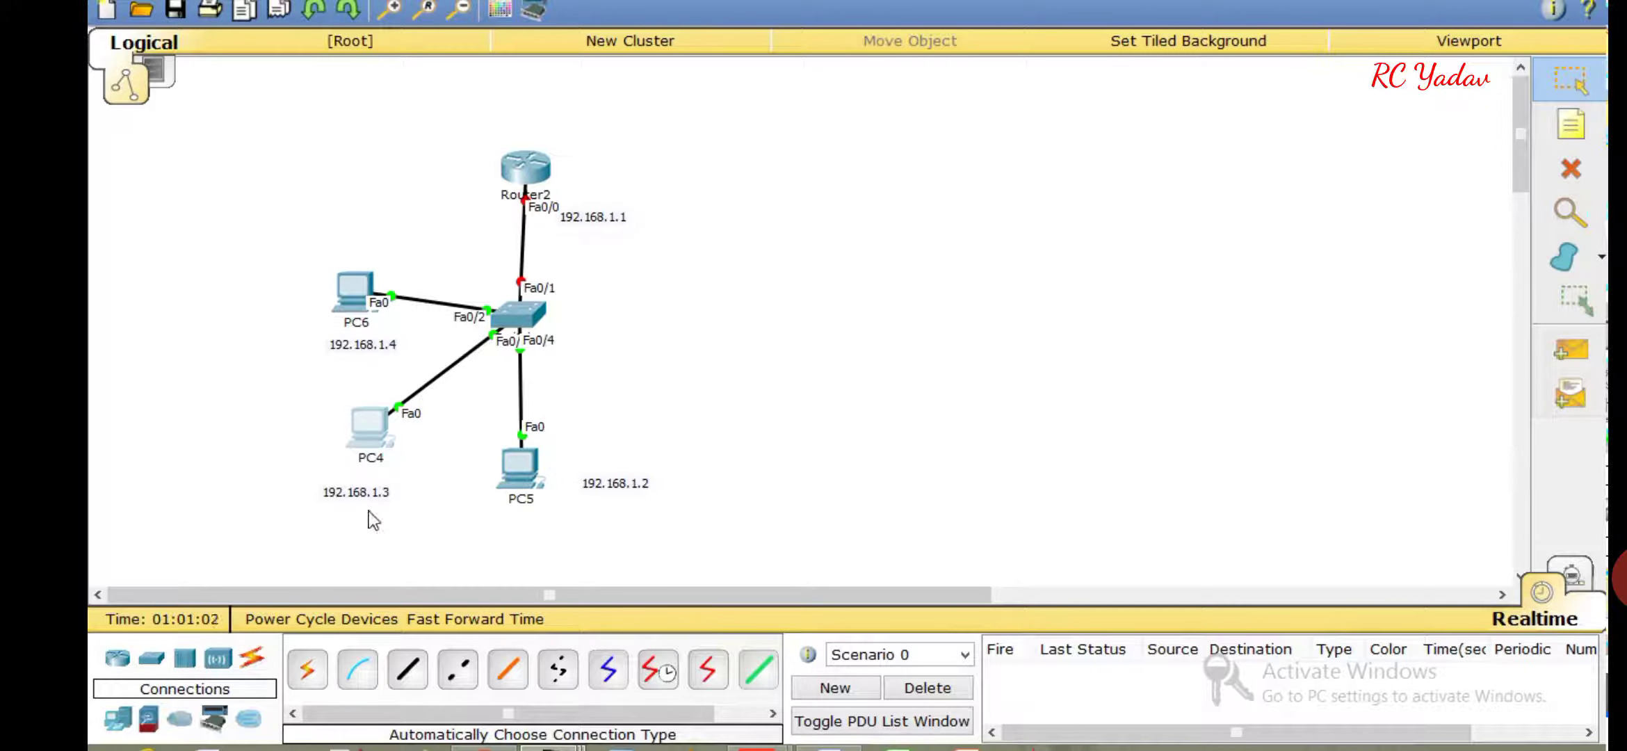
drag(367, 489, 367, 481)
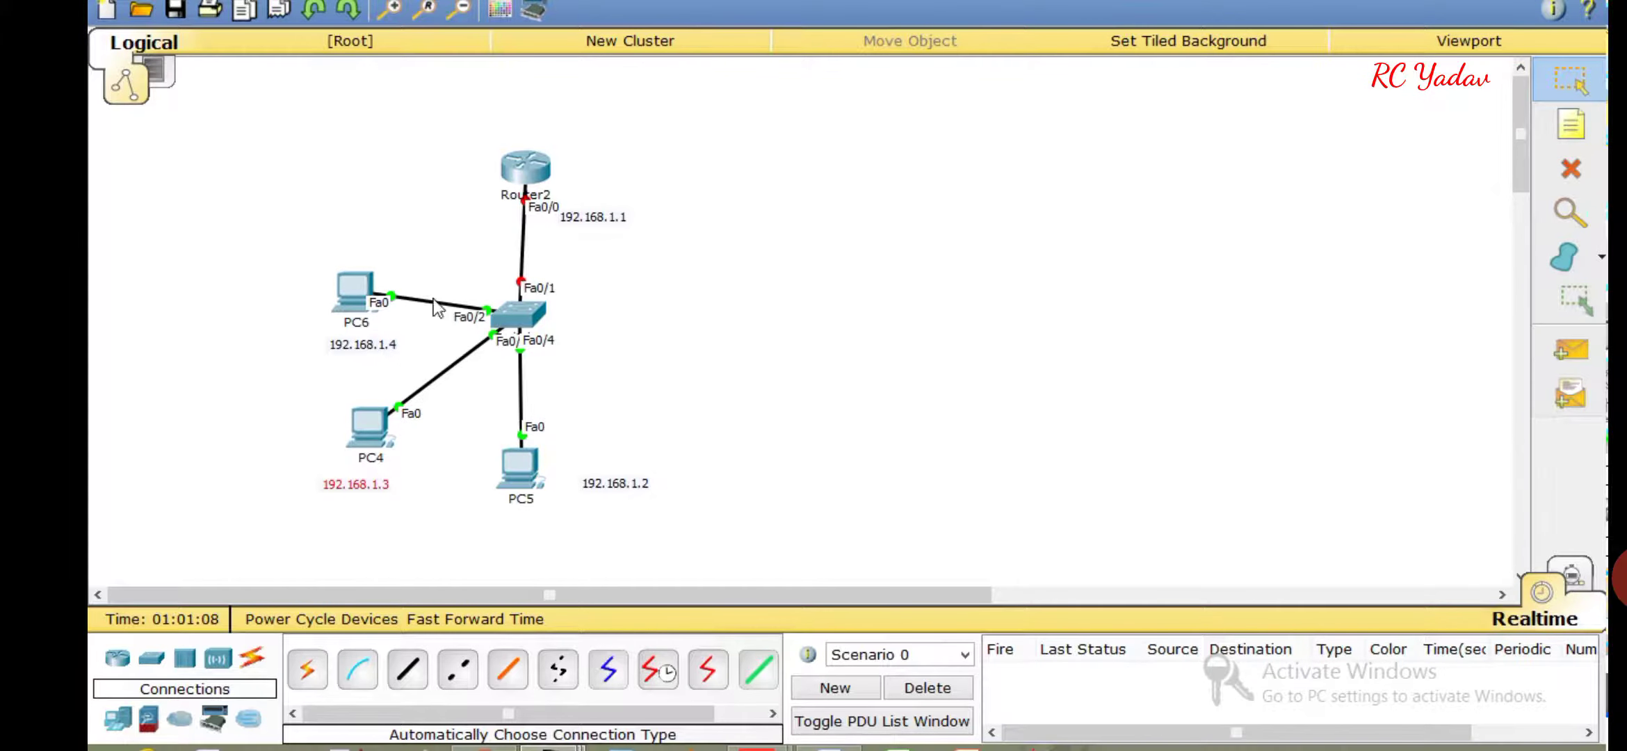
Ping 192.168.1.2 from PC6's Command Prompt in Simulation mode and minimize the PC6 window
click(350, 292)
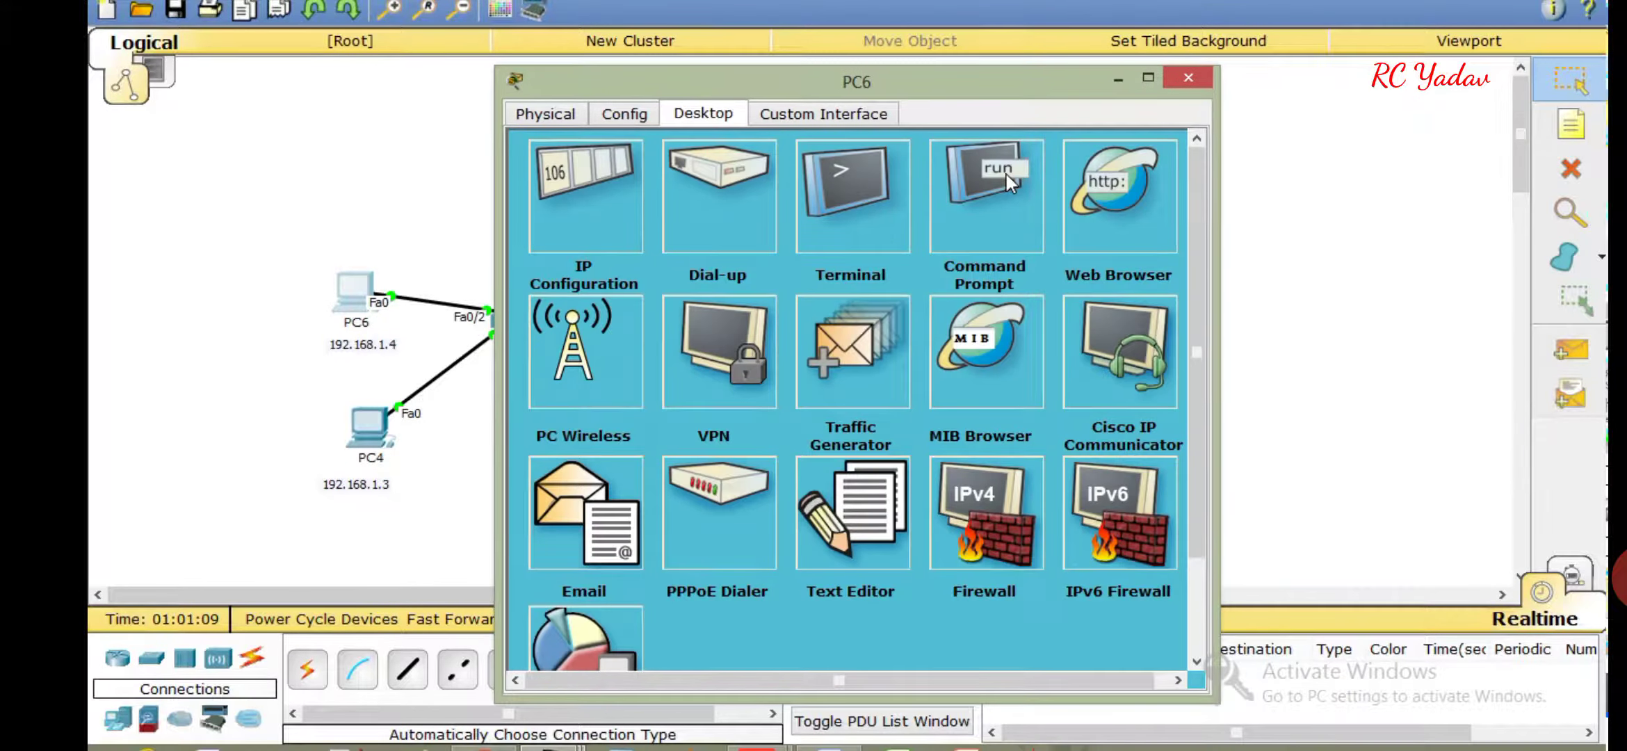
click(1007, 173)
text(ping 192.16)
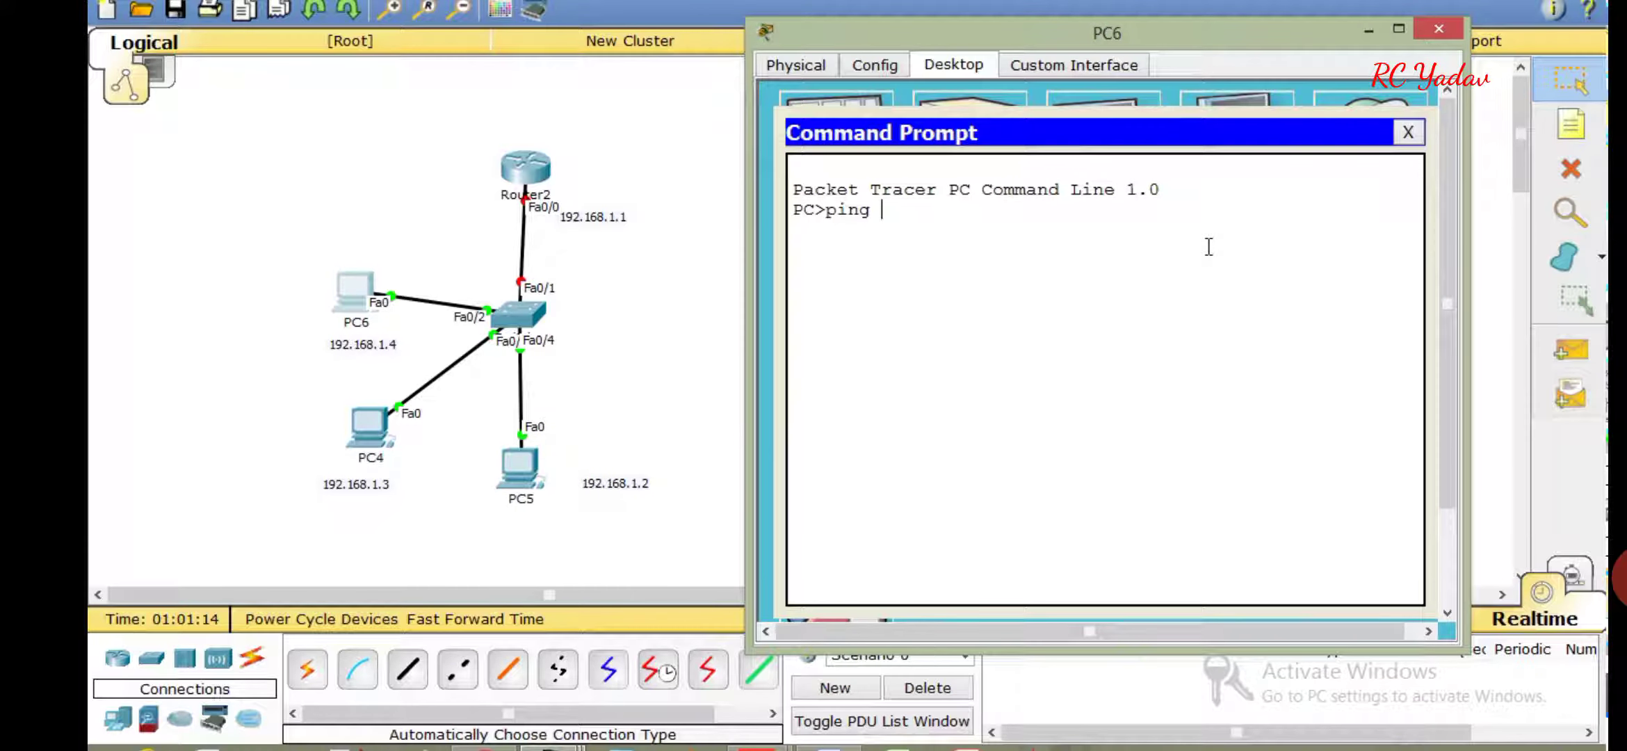
text(8.1.2)
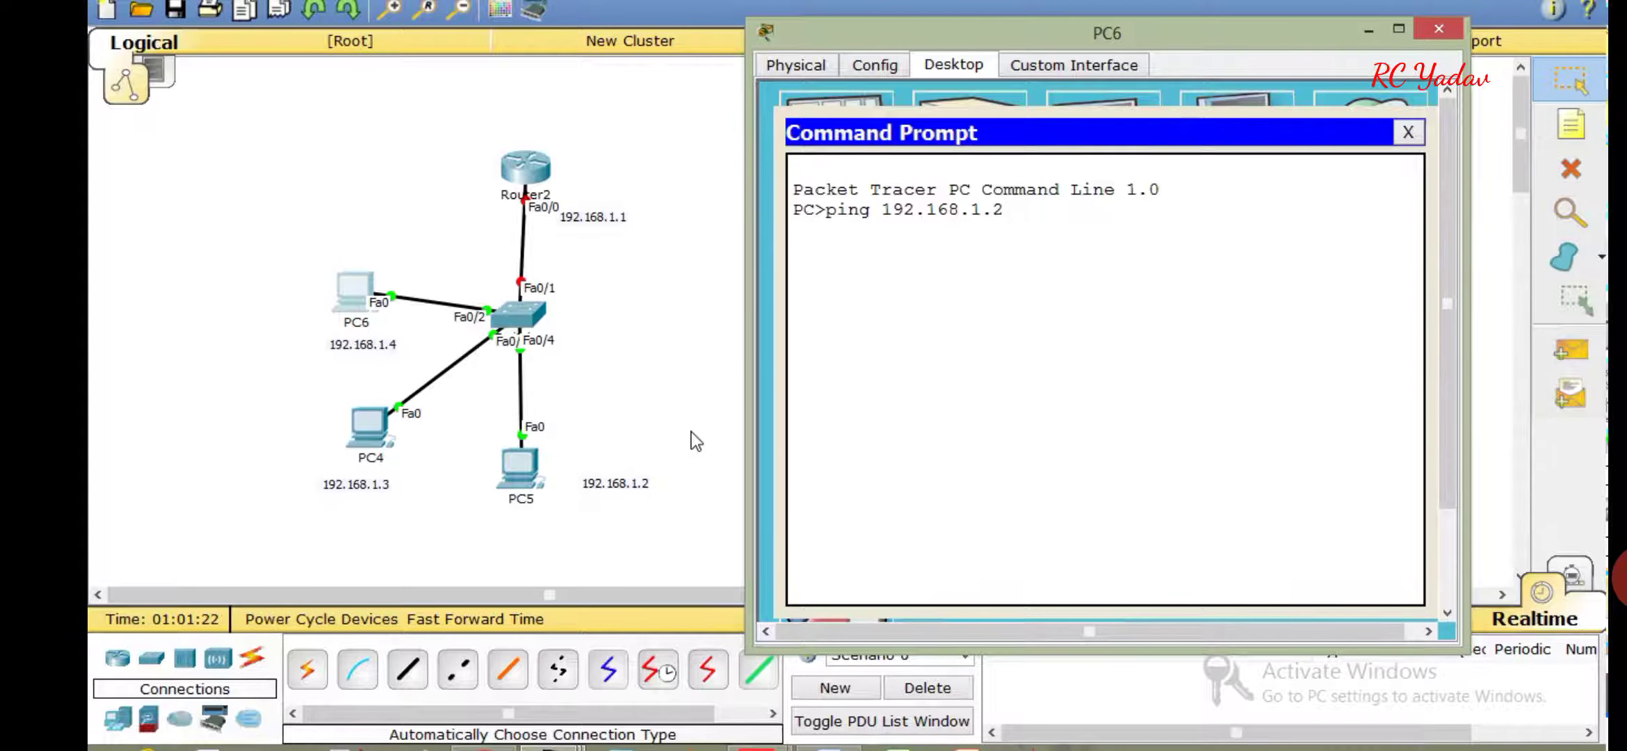
click(1570, 578)
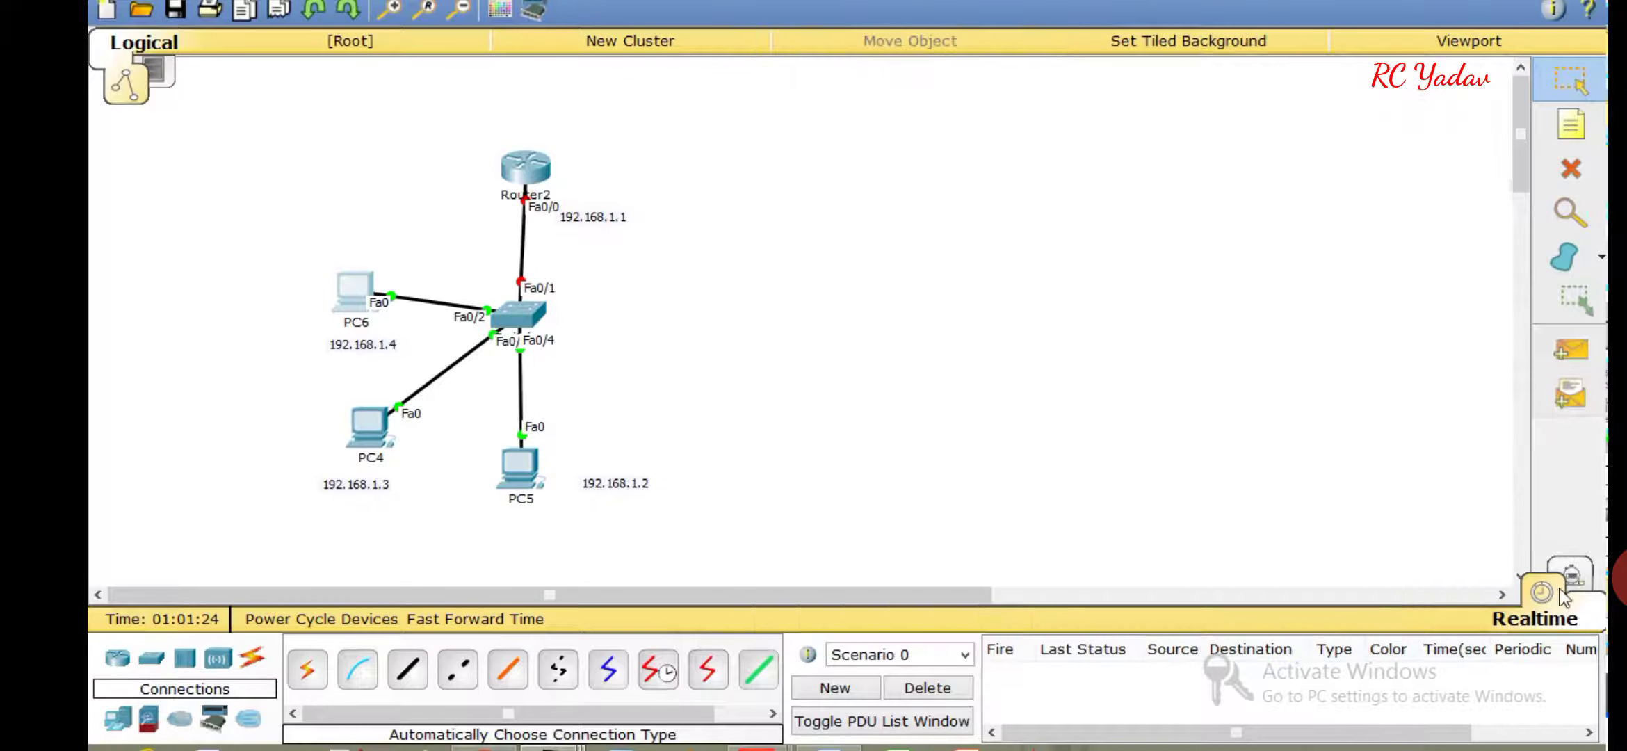
click(355, 300)
key(Return)
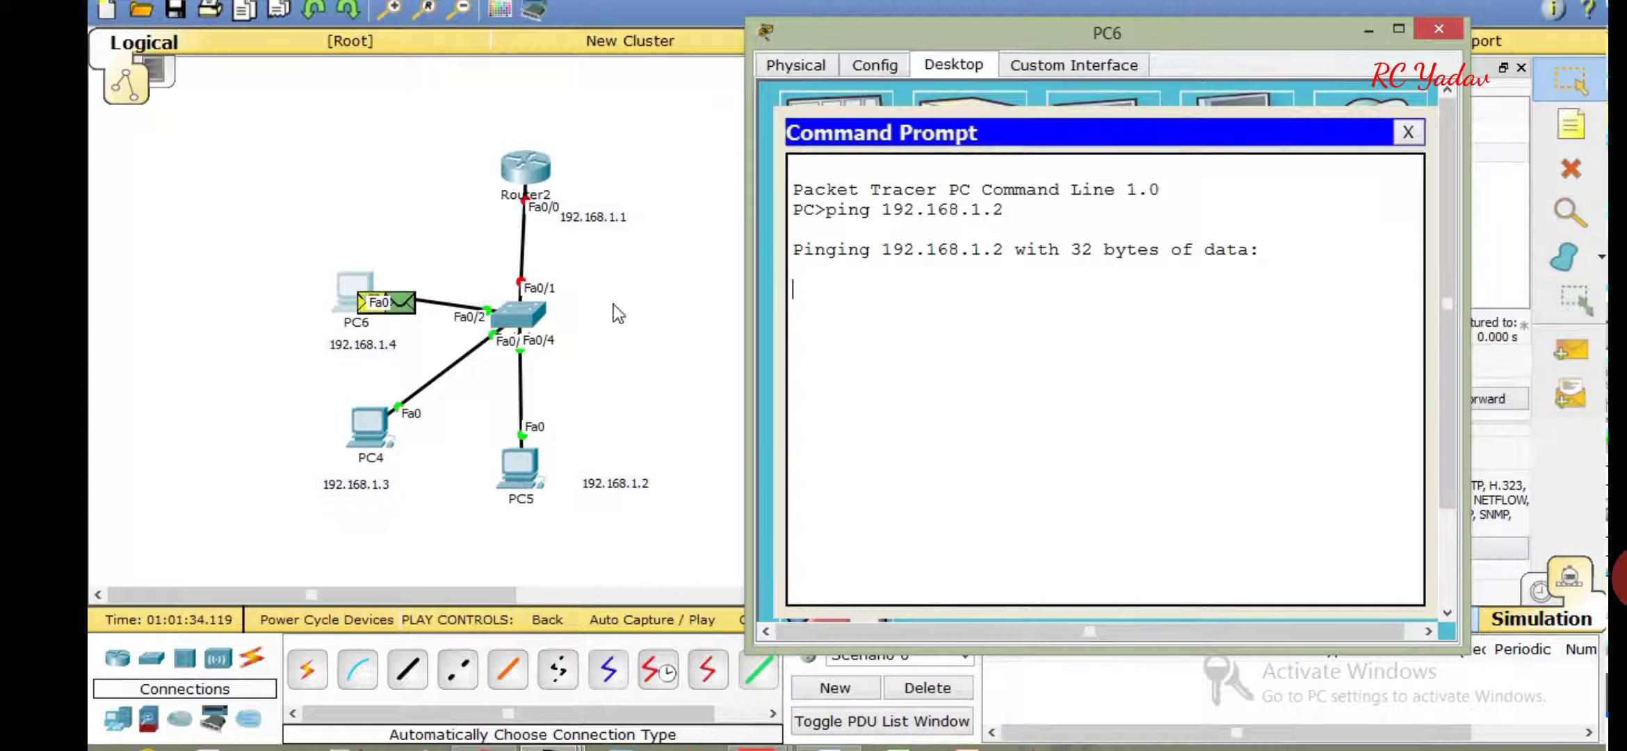
click(1368, 31)
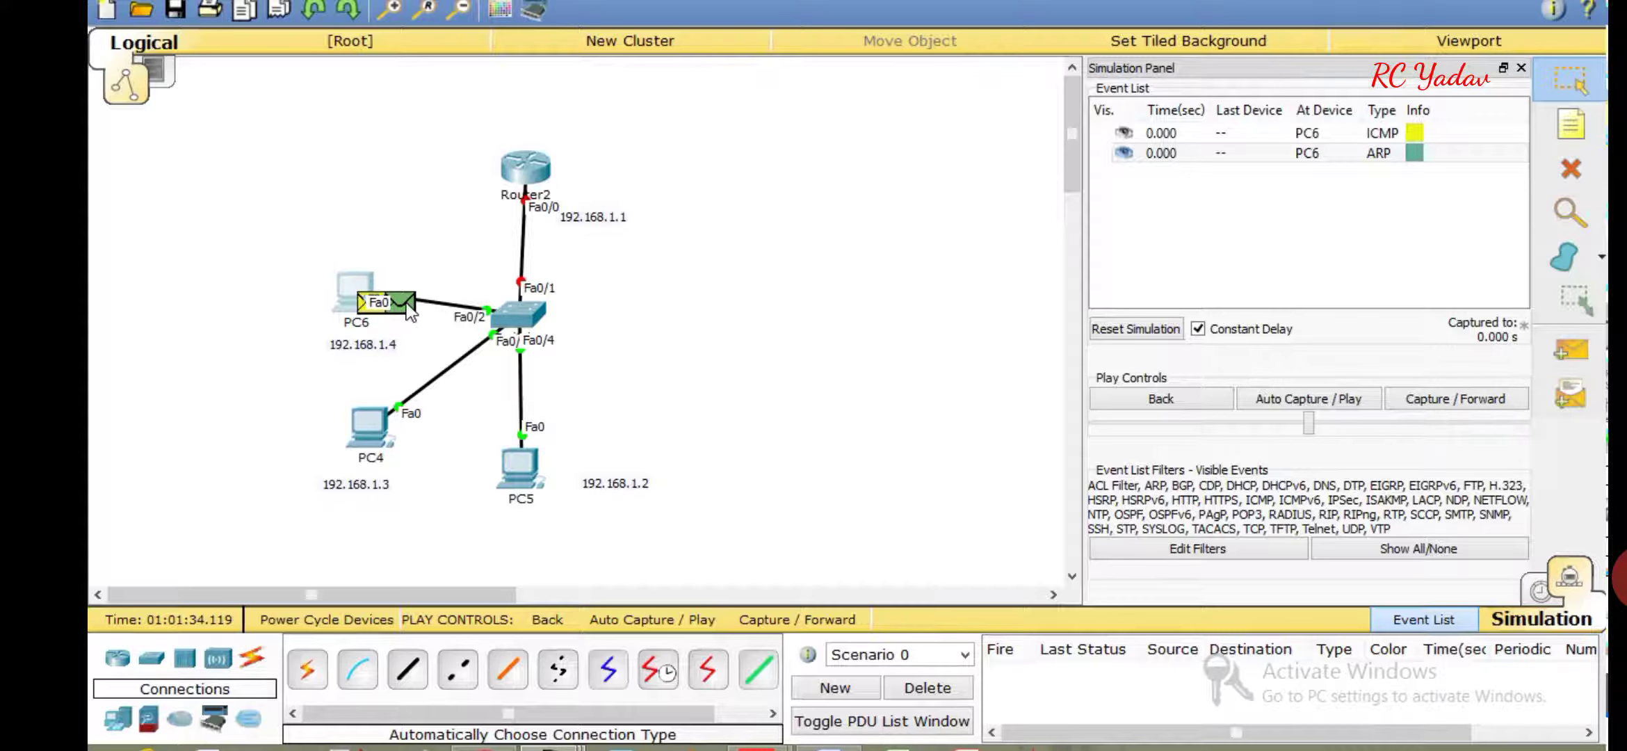
Advance the simulation until the ARP request reaches PC4 and PC5, and inspect the PDU details at PC5
mouse_move(408, 312)
click(800, 619)
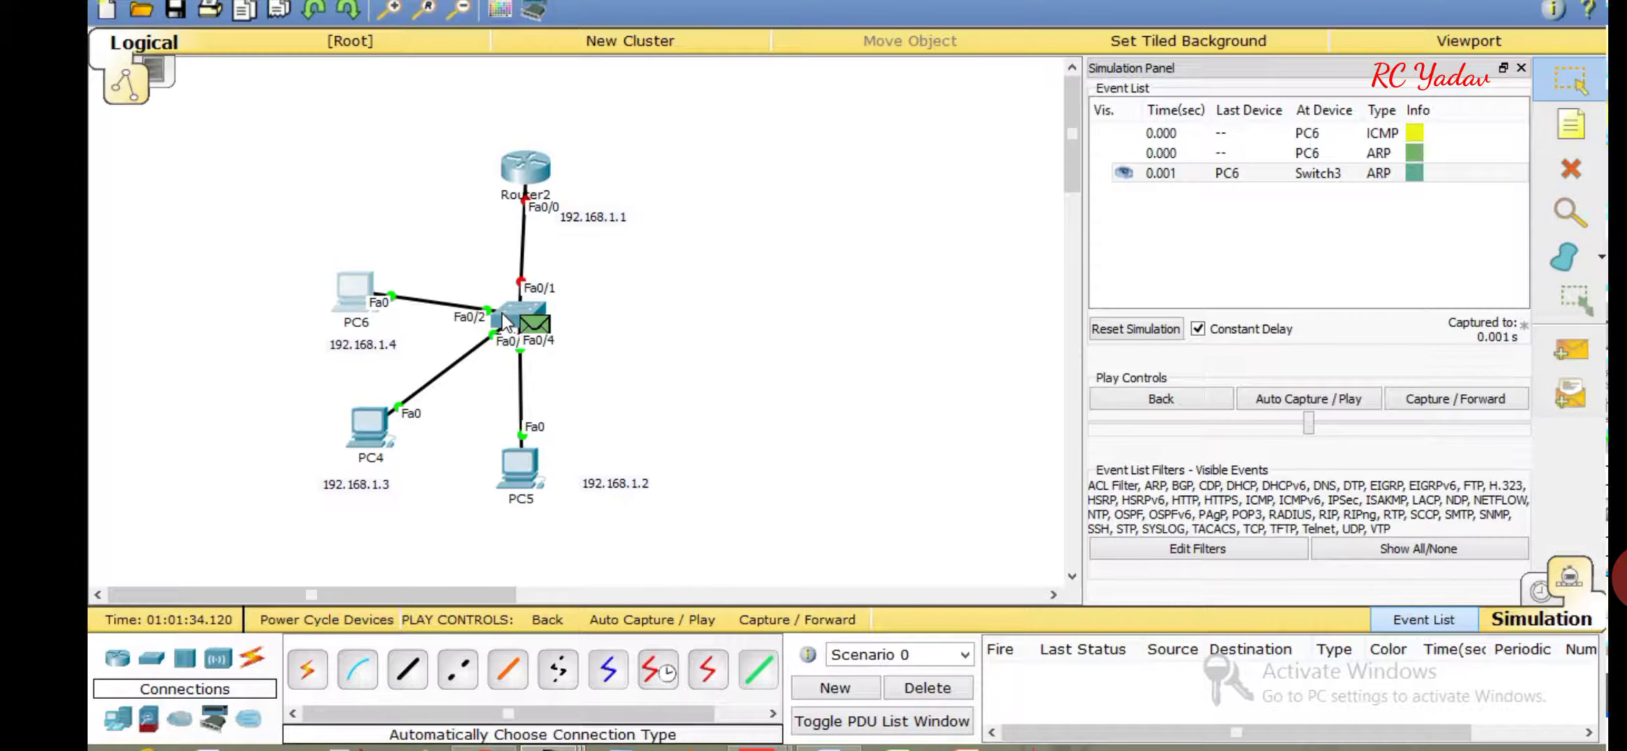
mouse_move(506, 321)
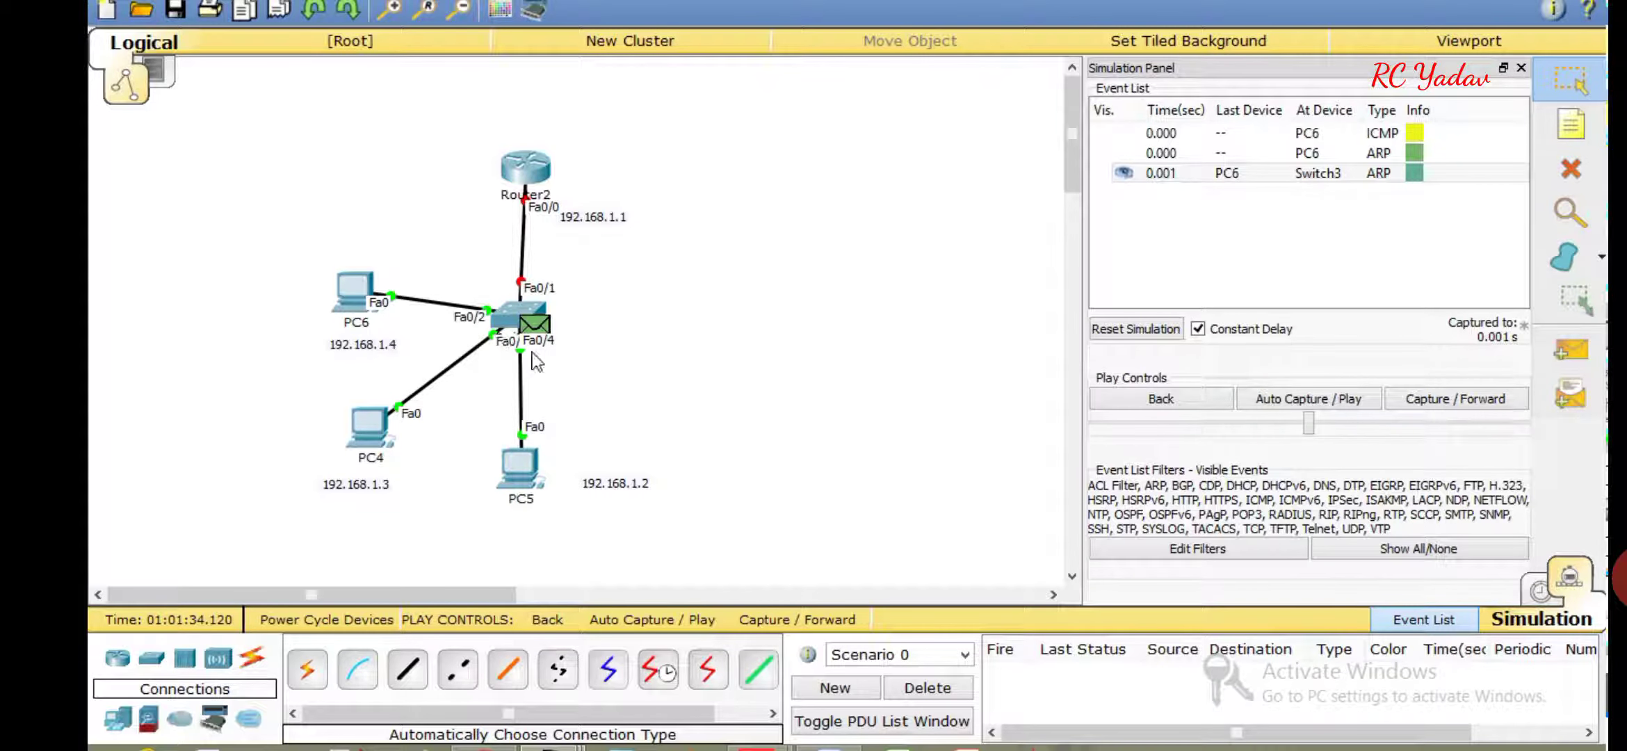
mouse_move(523, 361)
click(729, 629)
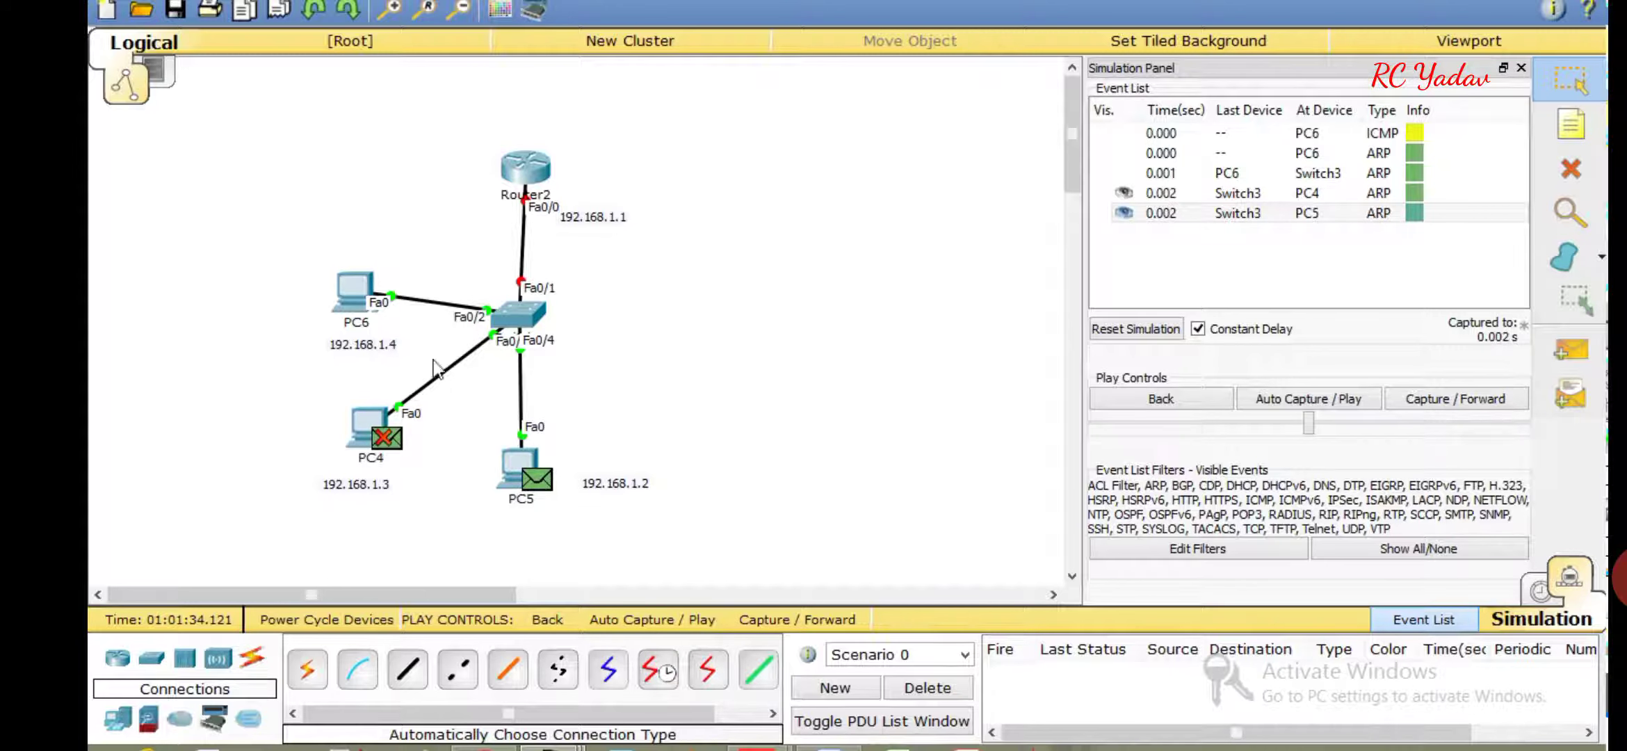
click(534, 479)
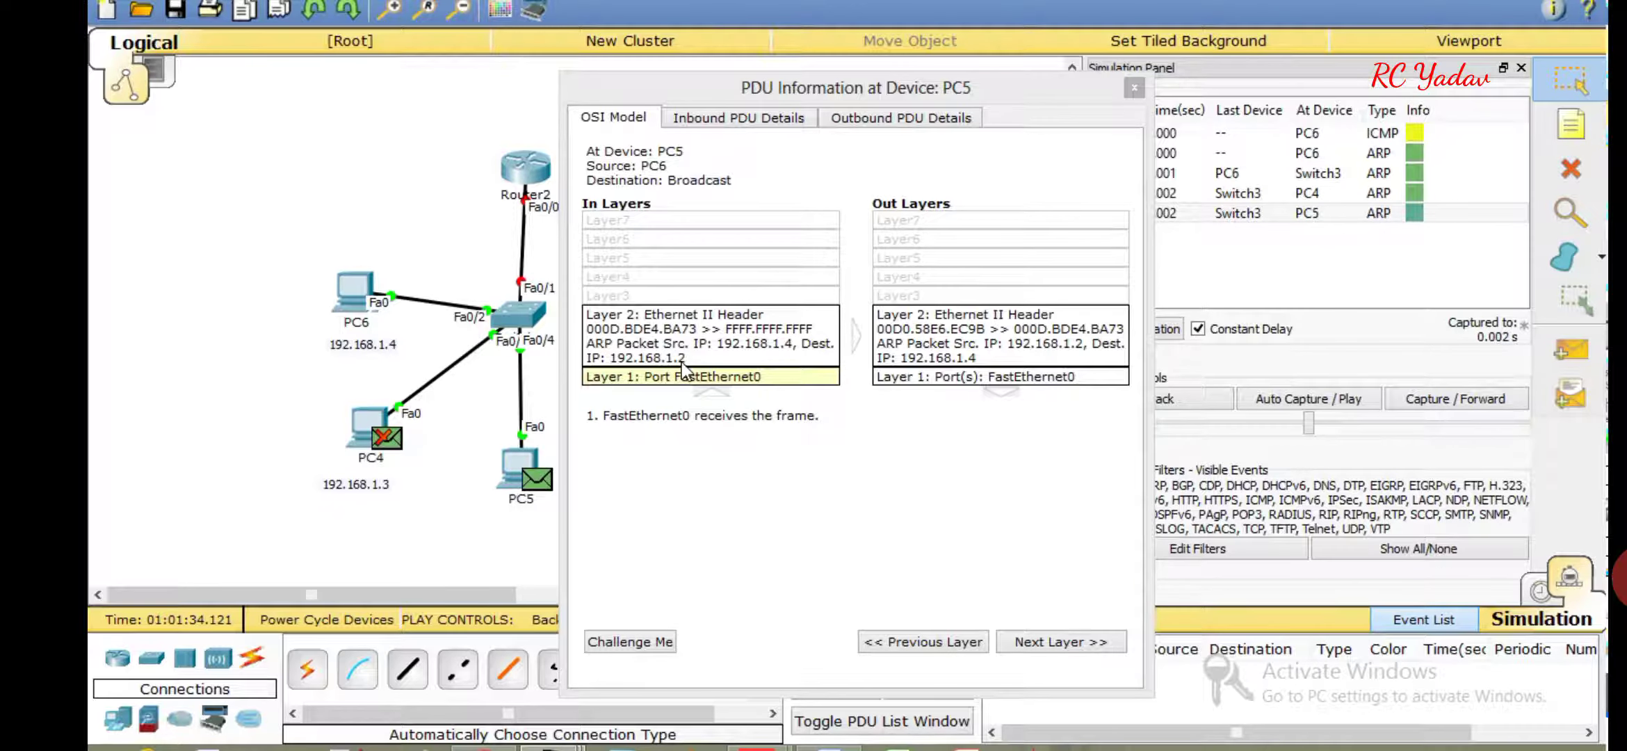
click(1131, 87)
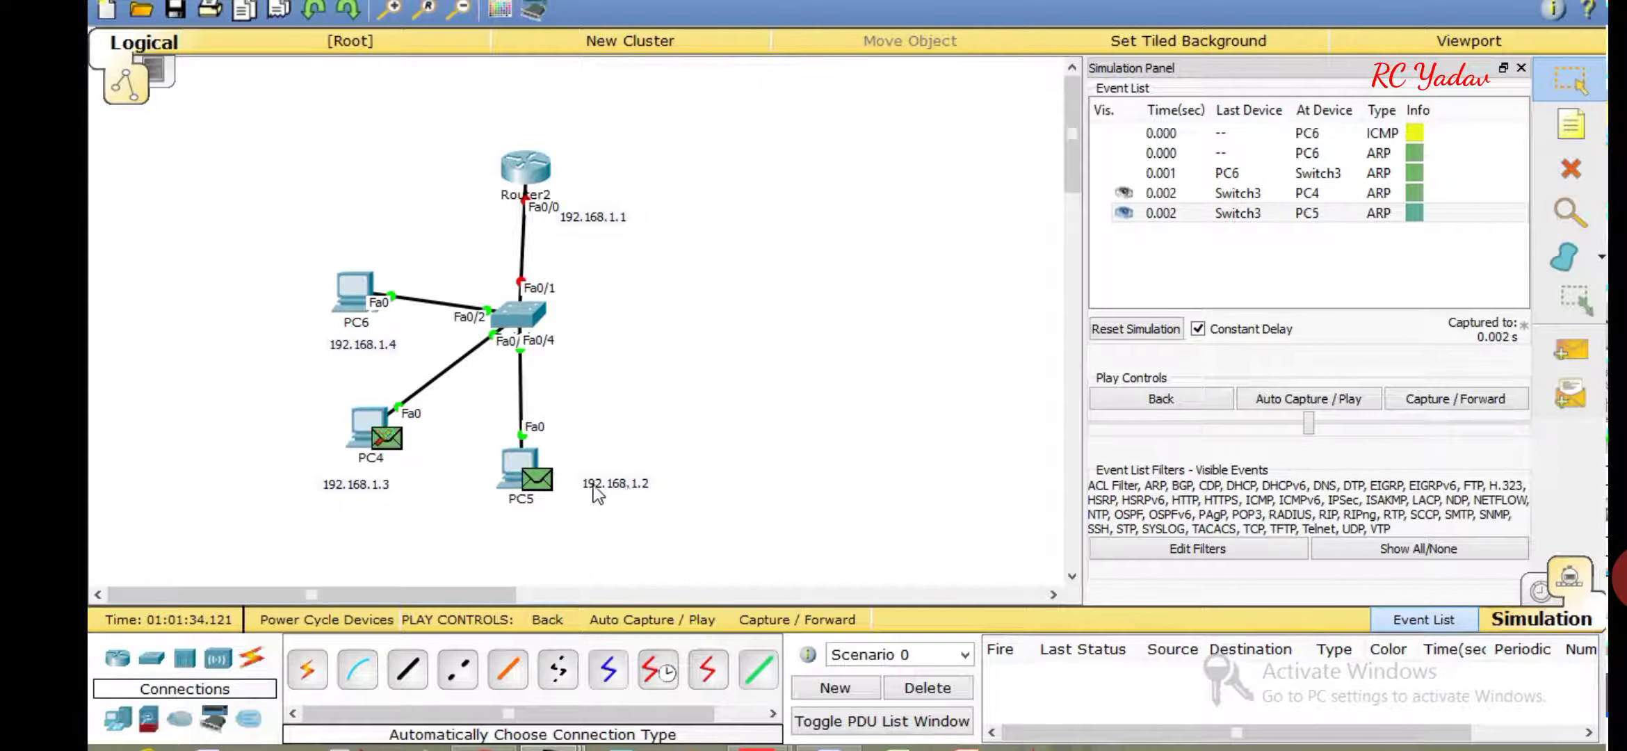
Advance the simulation through the ARP reply to PC6 and the ICMP packet's trip via Switch3 to PC5
click(788, 619)
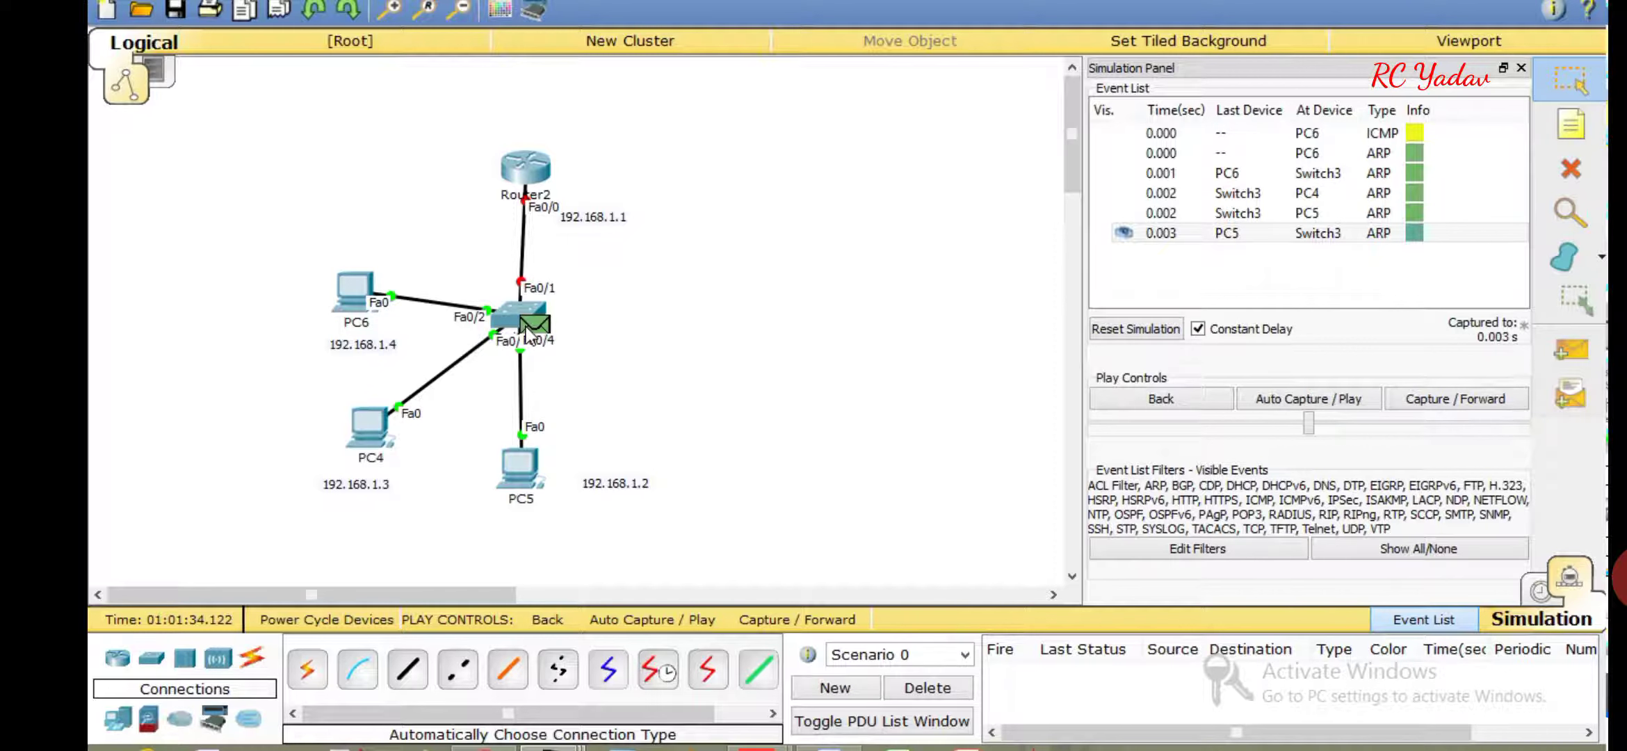
click(797, 619)
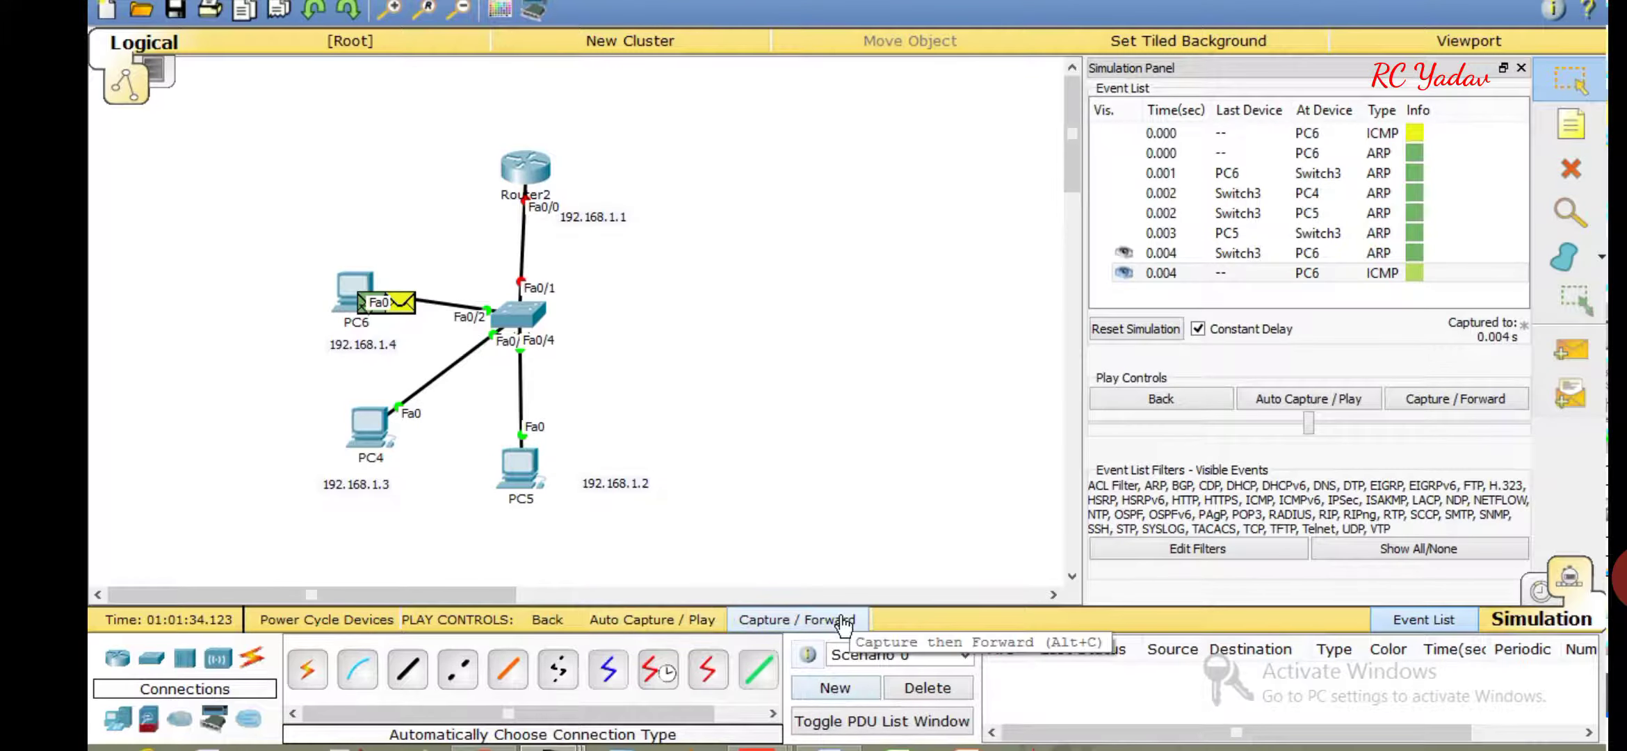
click(813, 626)
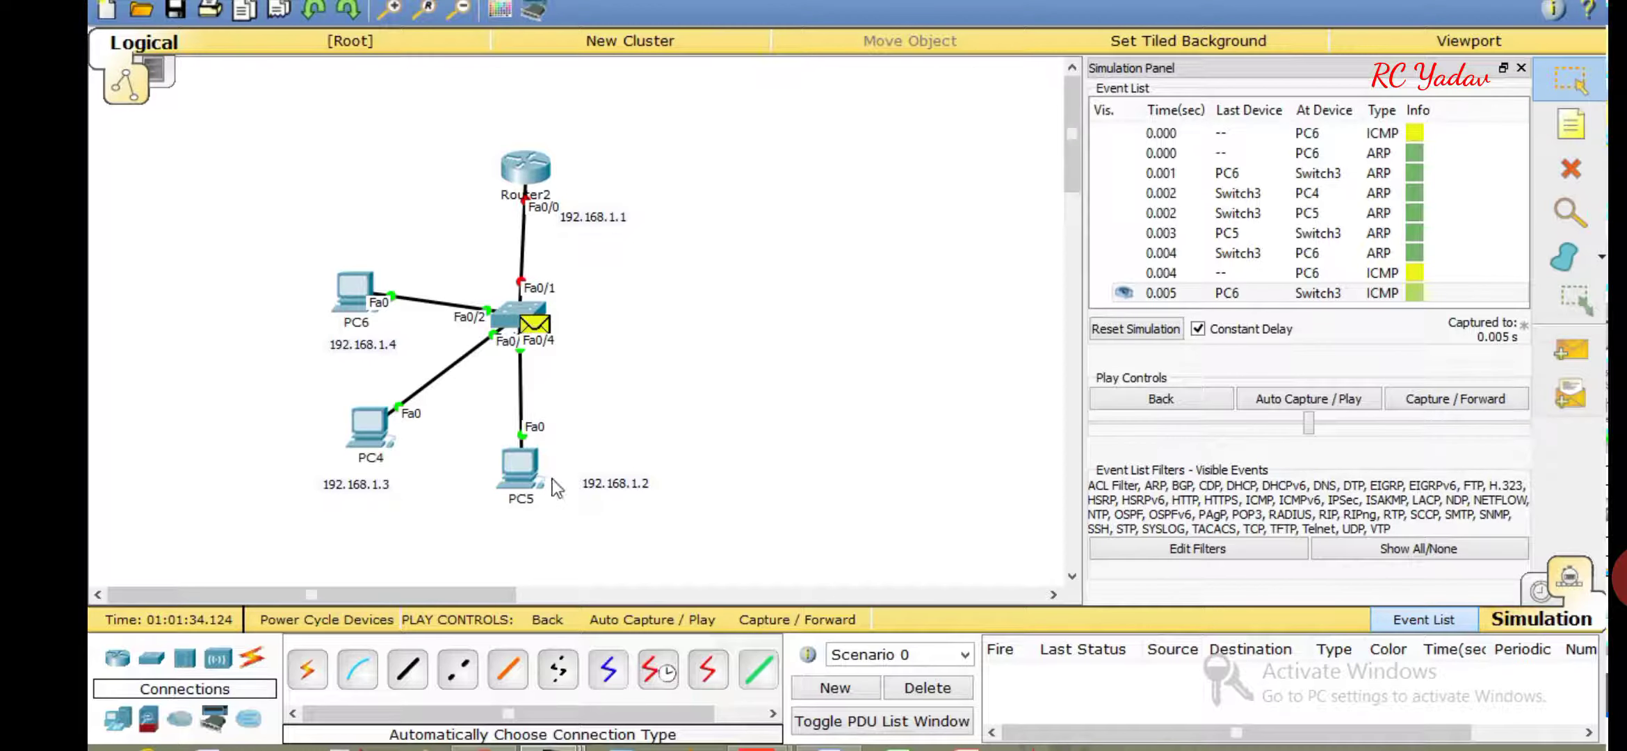
click(795, 619)
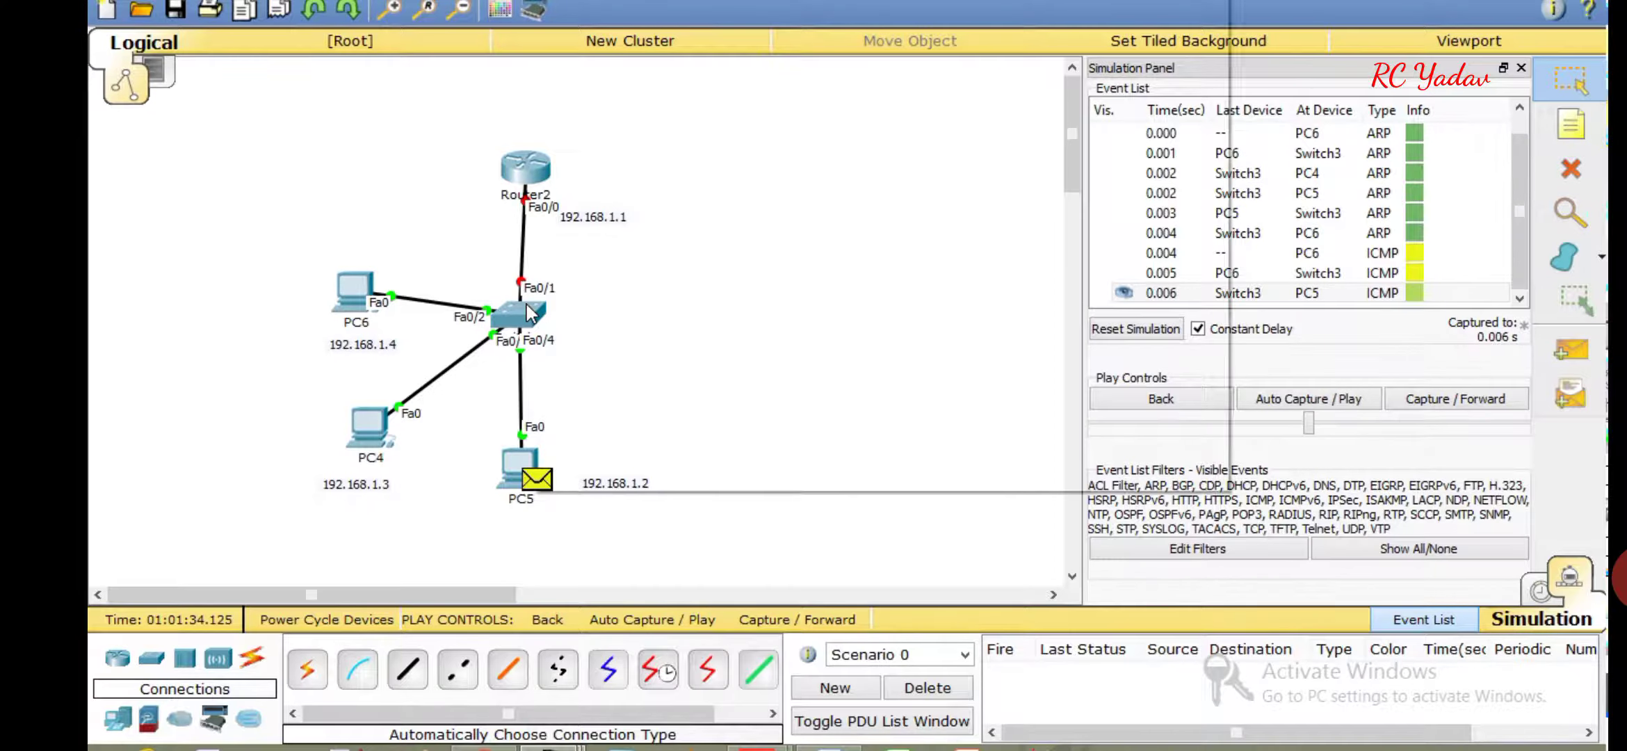
mouse_move(528, 312)
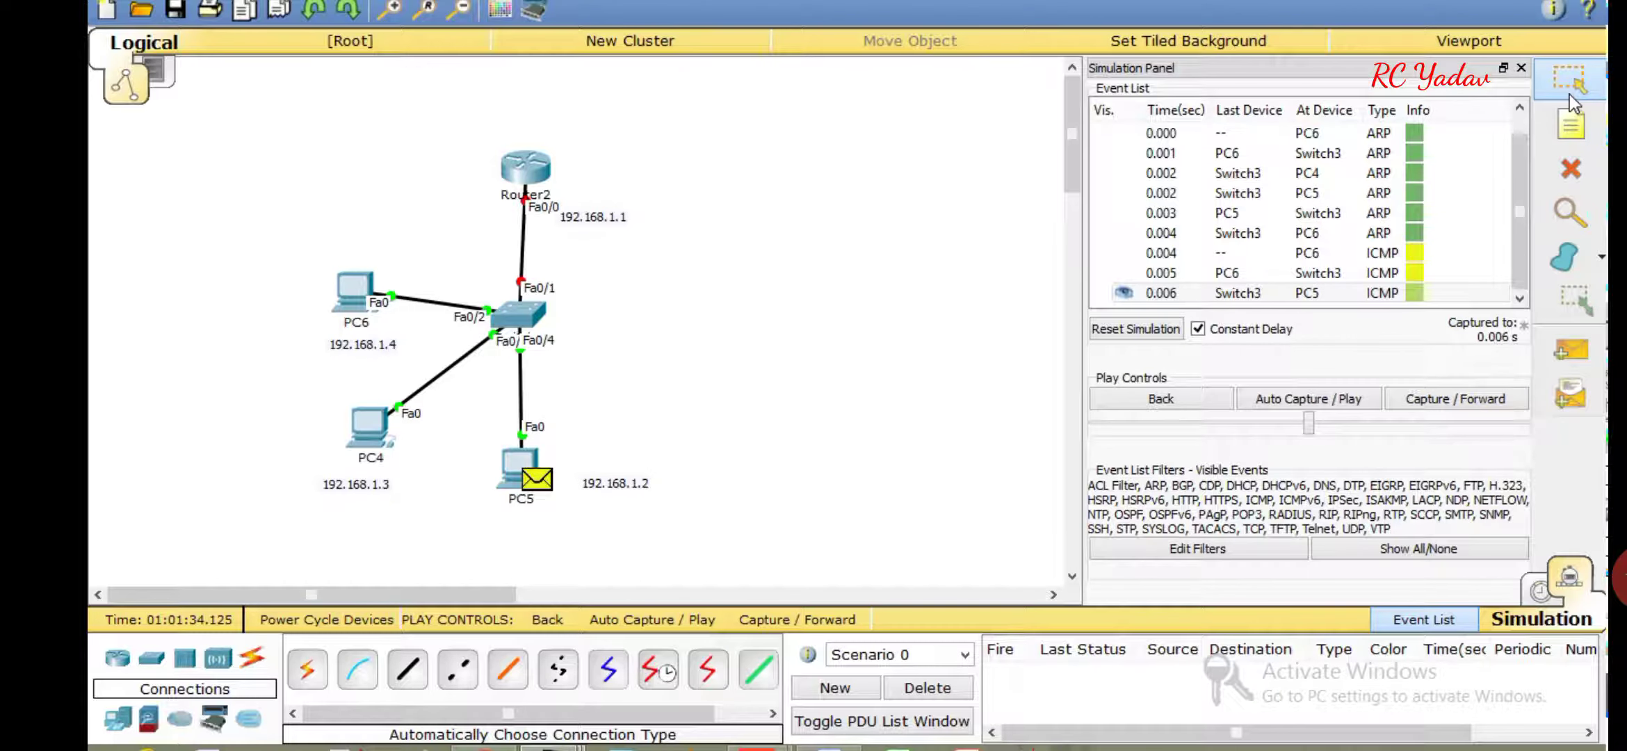
click(1442, 245)
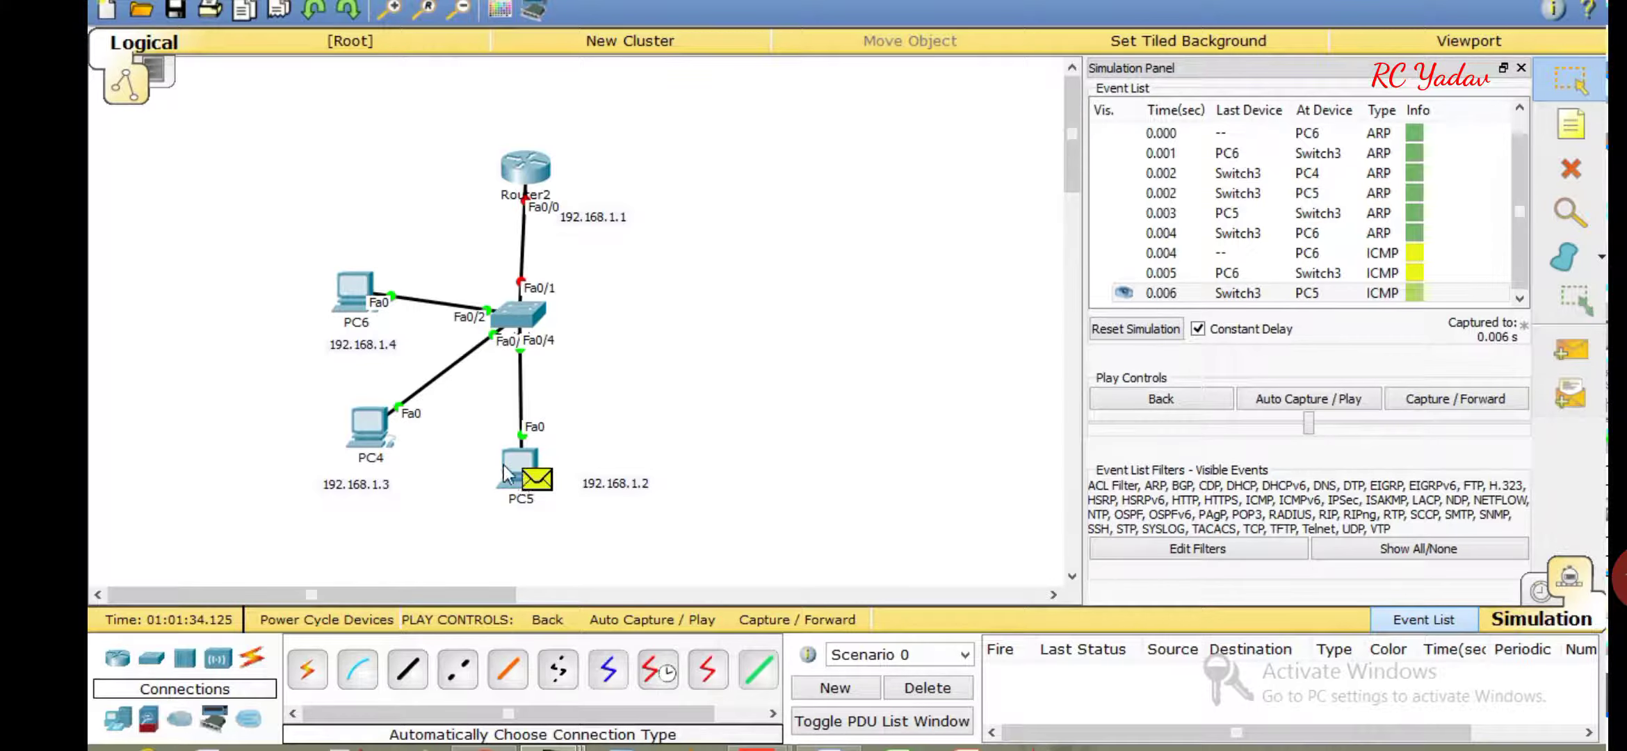
Return to Realtime mode and bring up the command prompt in Switch3's CLI
click(1537, 591)
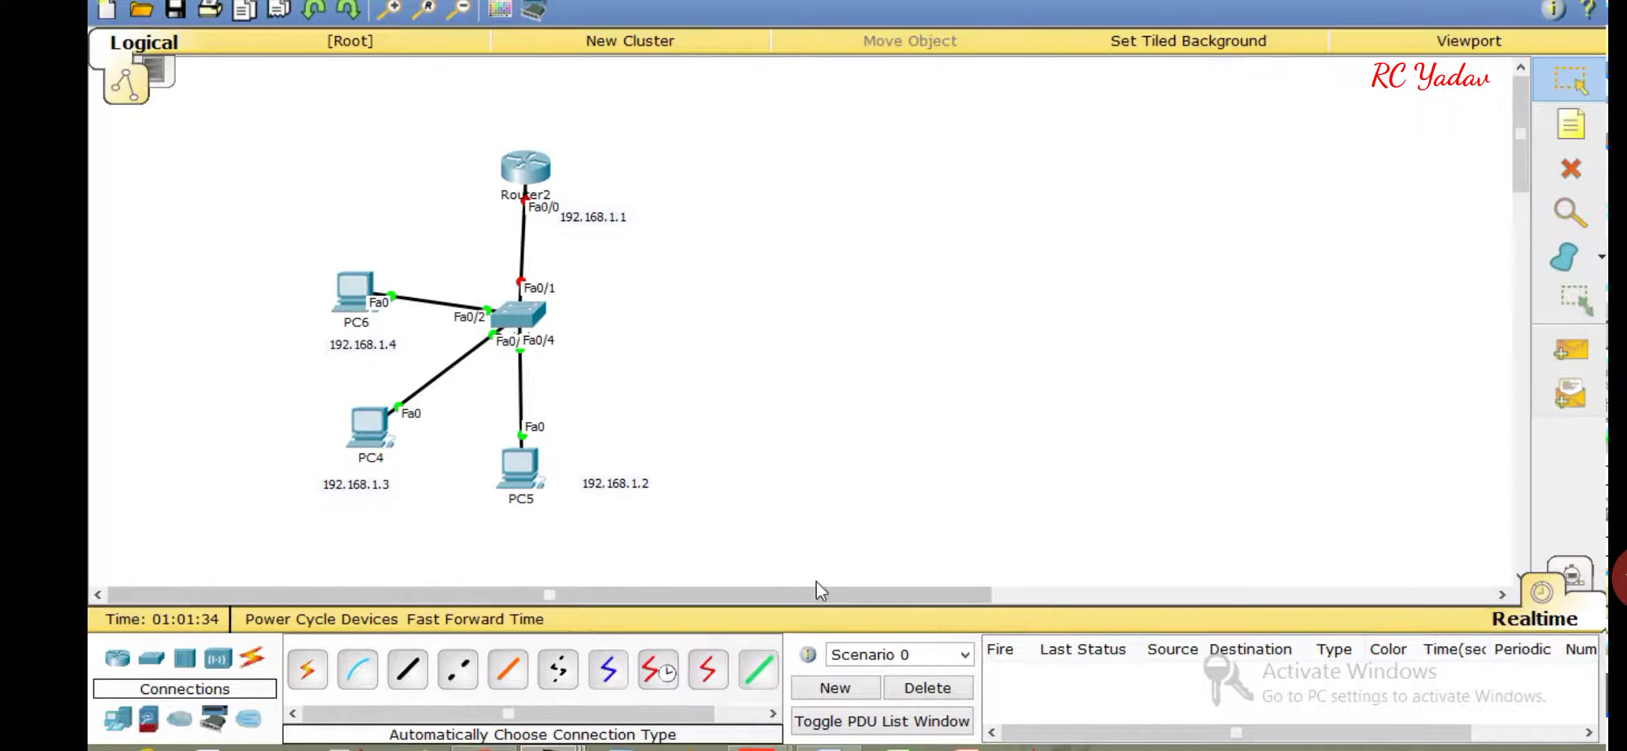
click(487, 327)
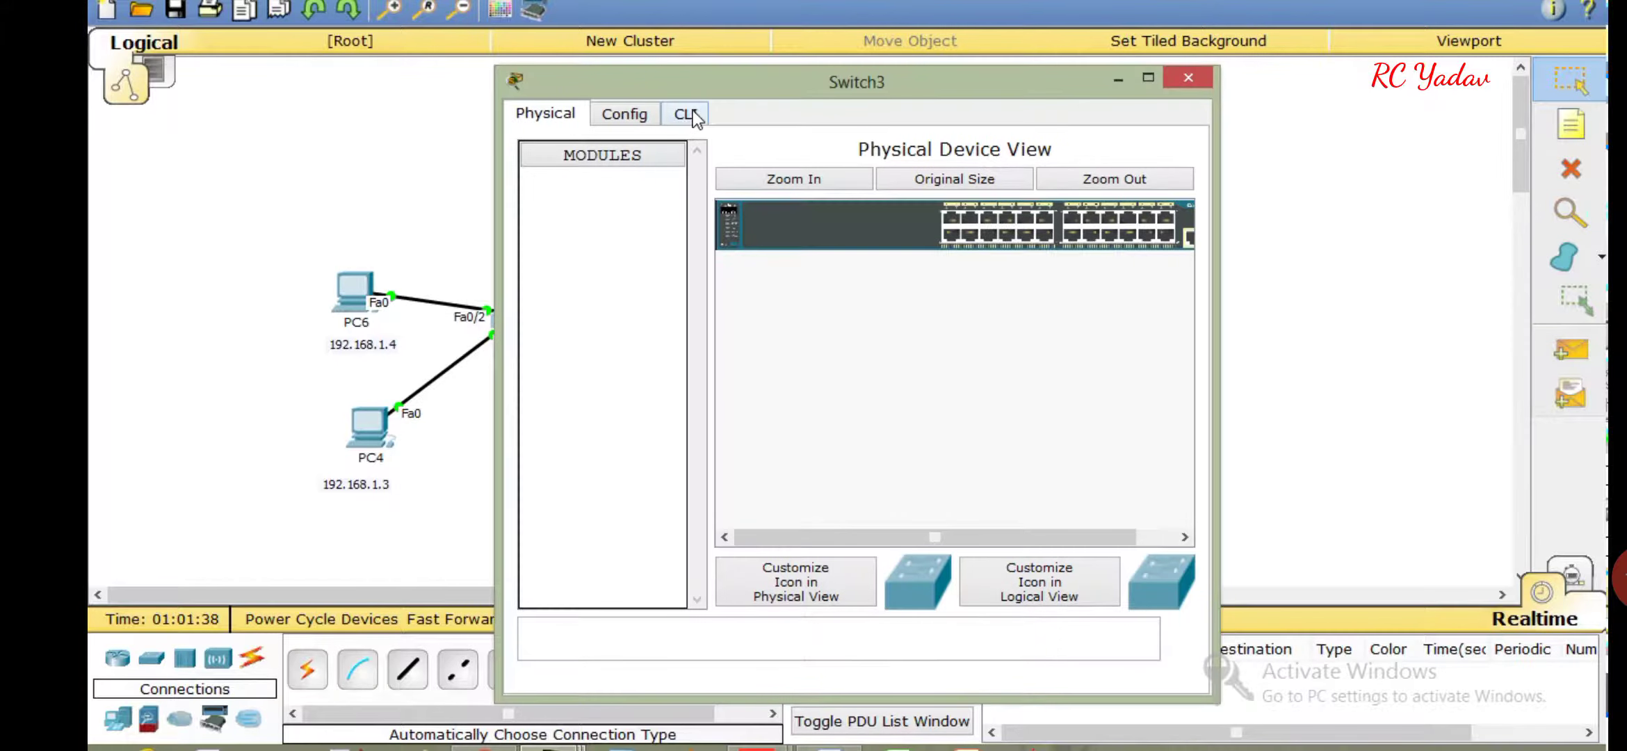
click(686, 113)
key(Return)
key(Return)
key(Return)
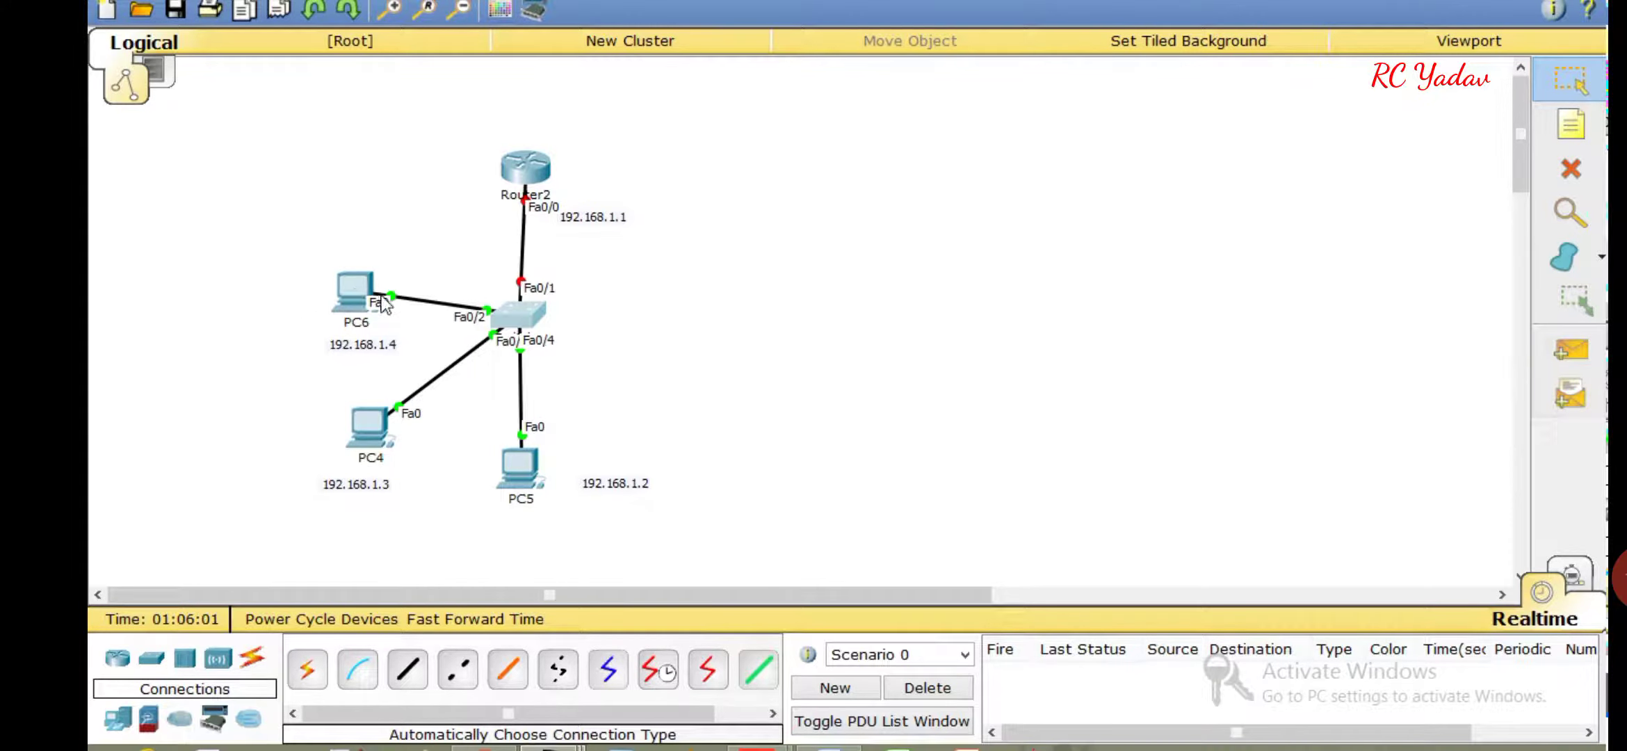
Open Router2's CLI, decline the initial configuration dialog with n, and start the Router> prompt
mouse_move(549, 324)
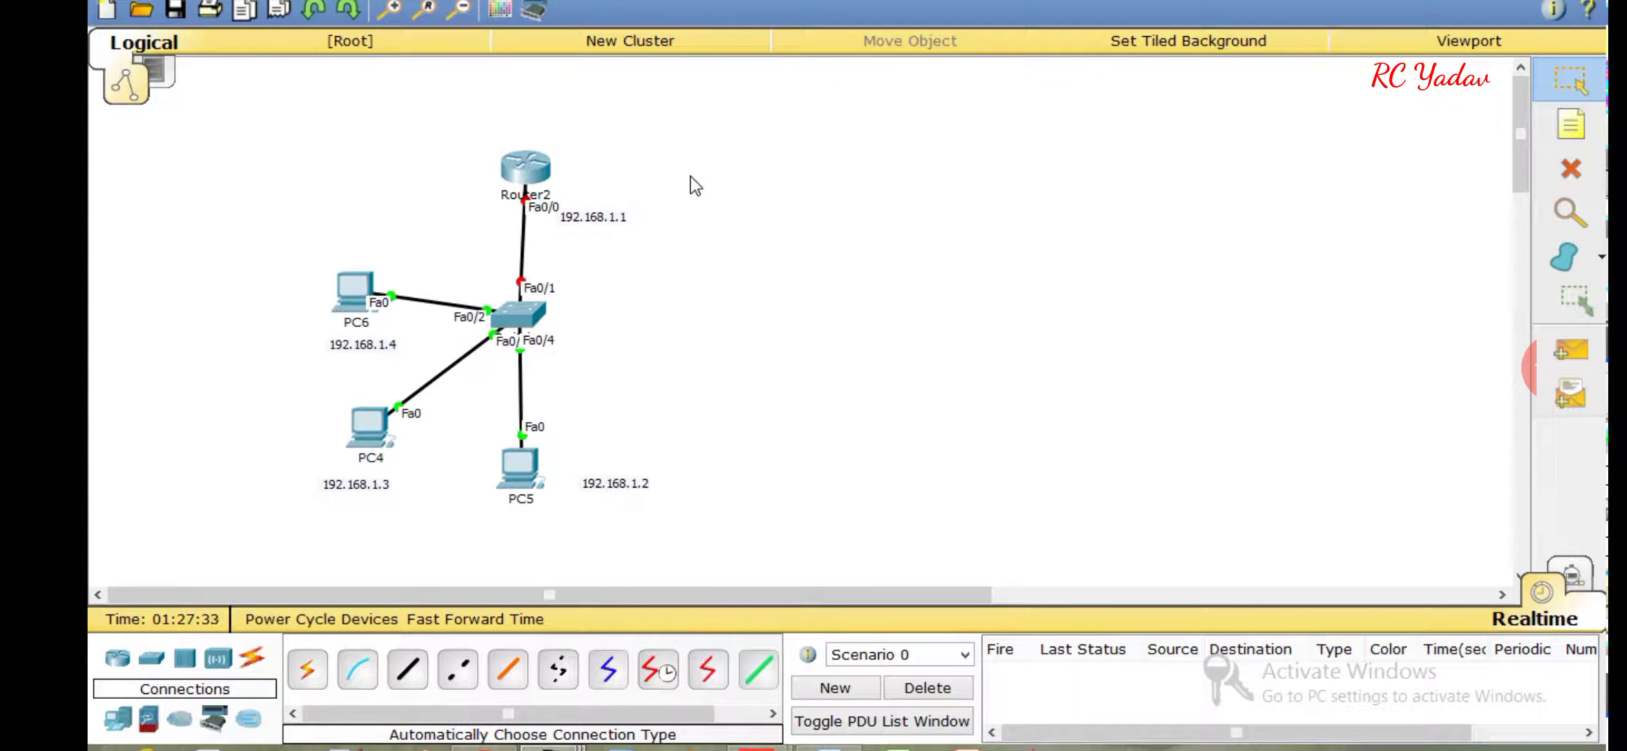
click(530, 168)
drag(823, 91, 1019, 86)
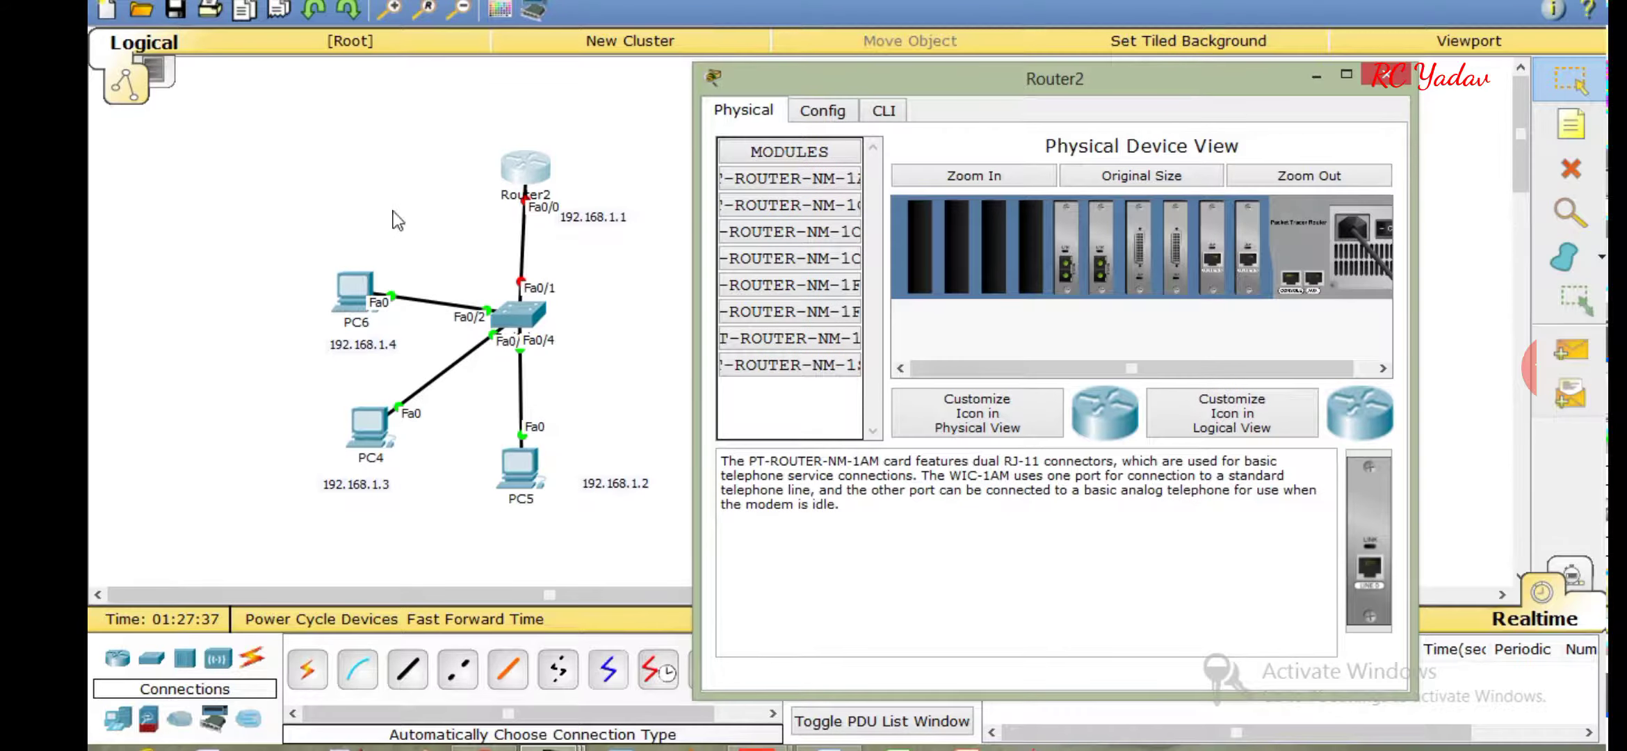
click(883, 117)
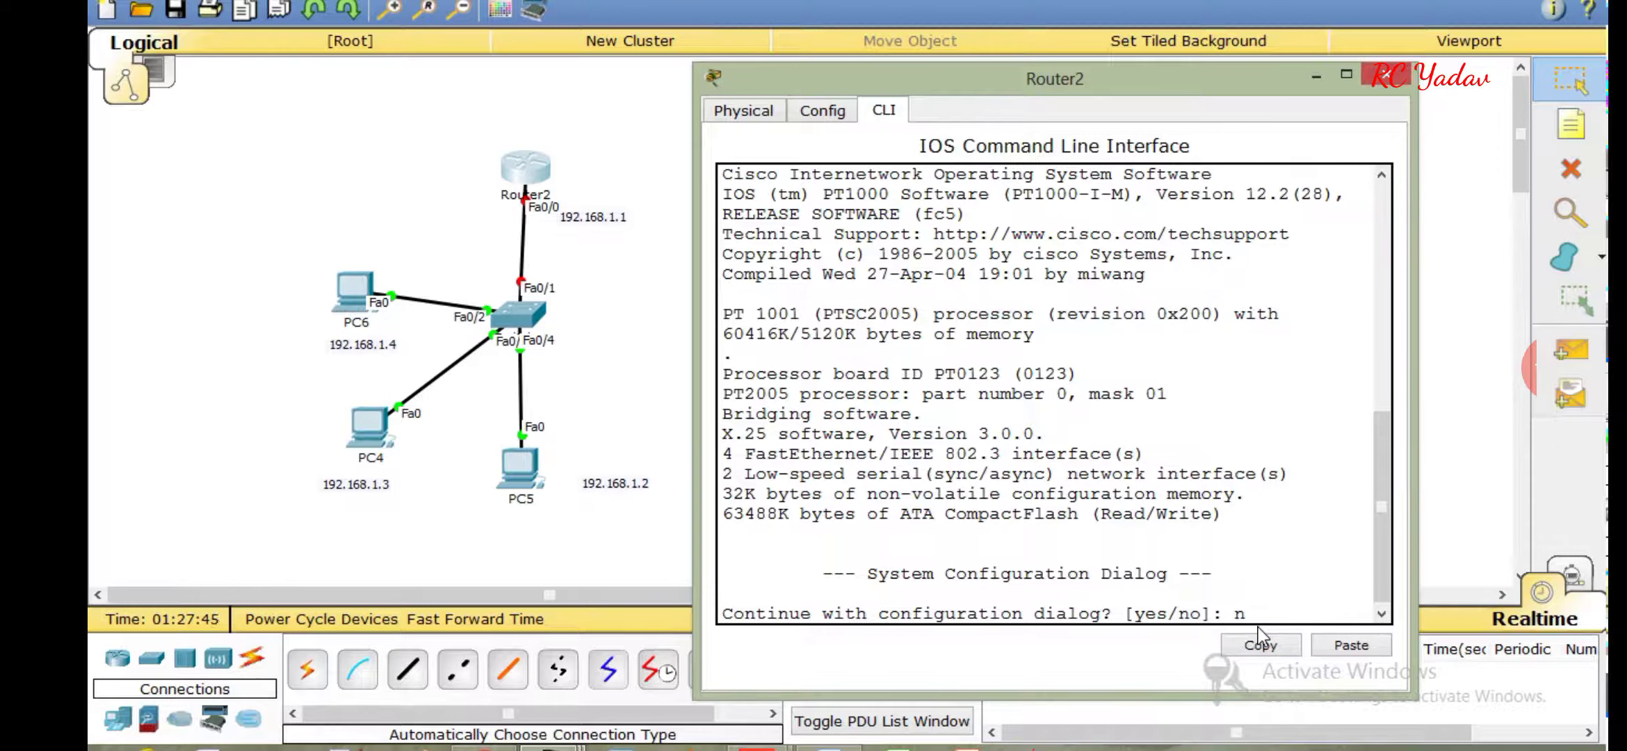
key(Return)
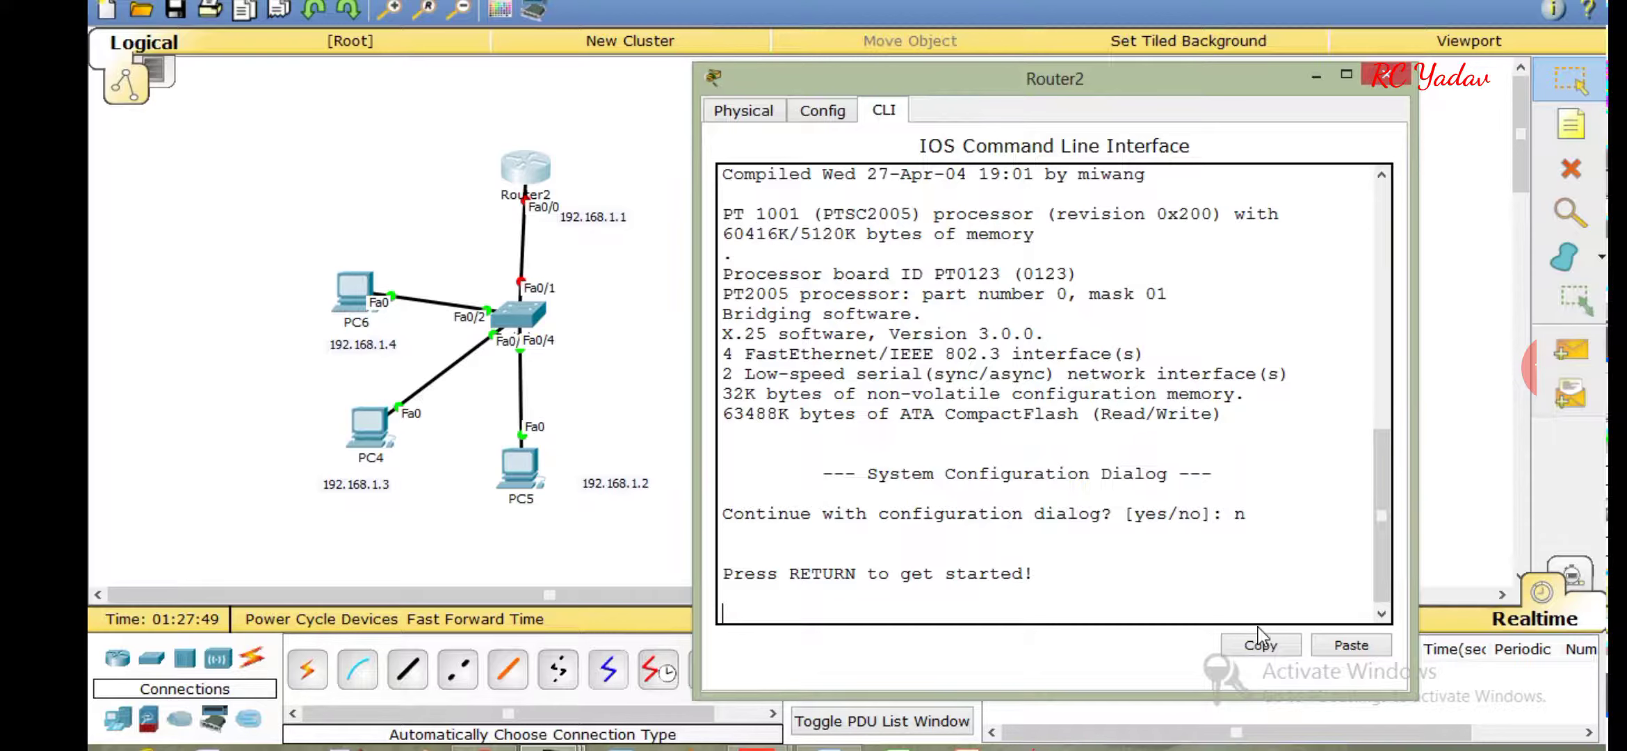
key(Return)
key(Return)
key(Return)
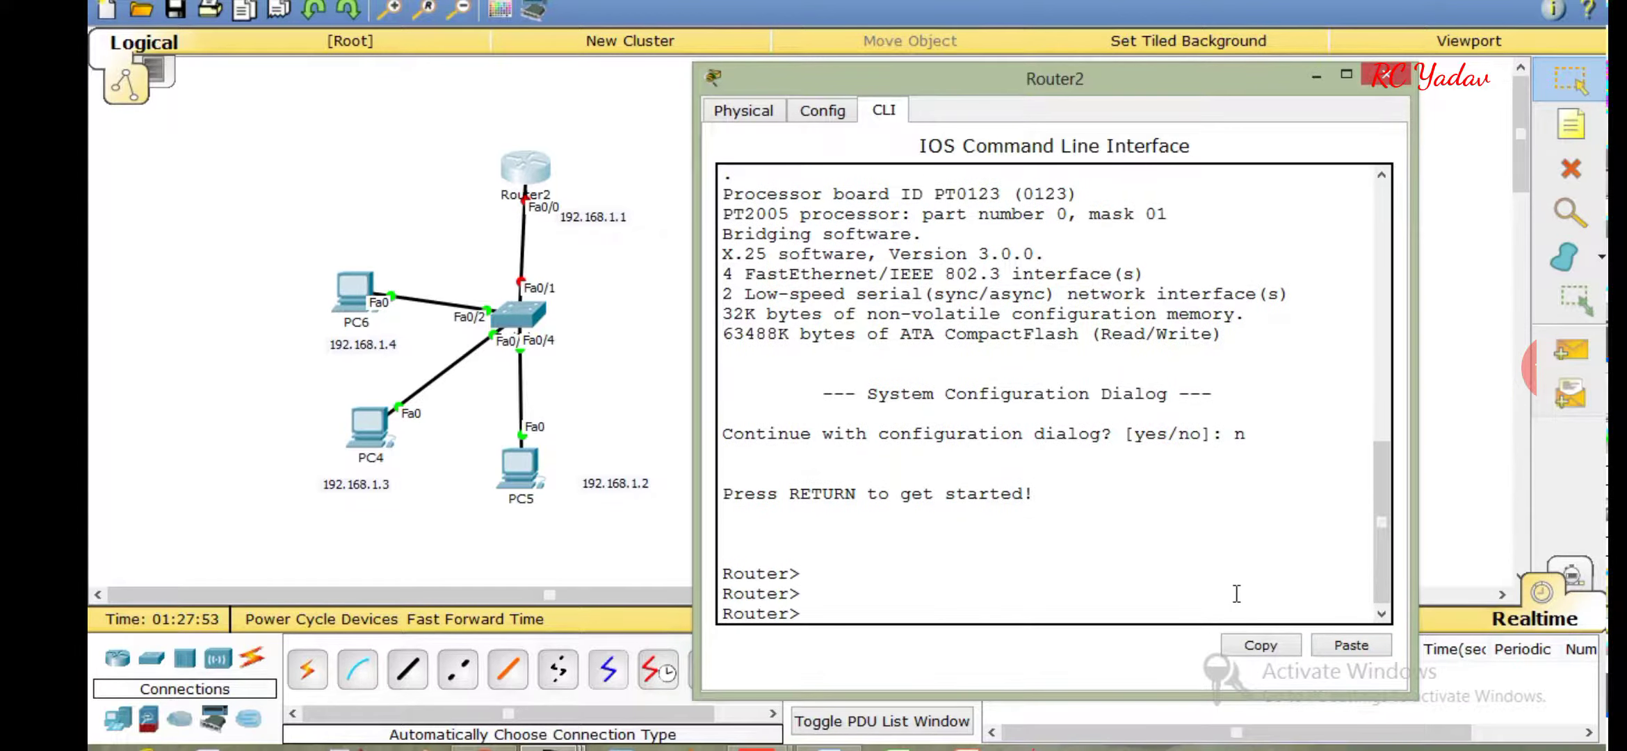
Enter privileged EXEC mode on Router2 with the enable command
drag(790, 574, 806, 577)
key(Return)
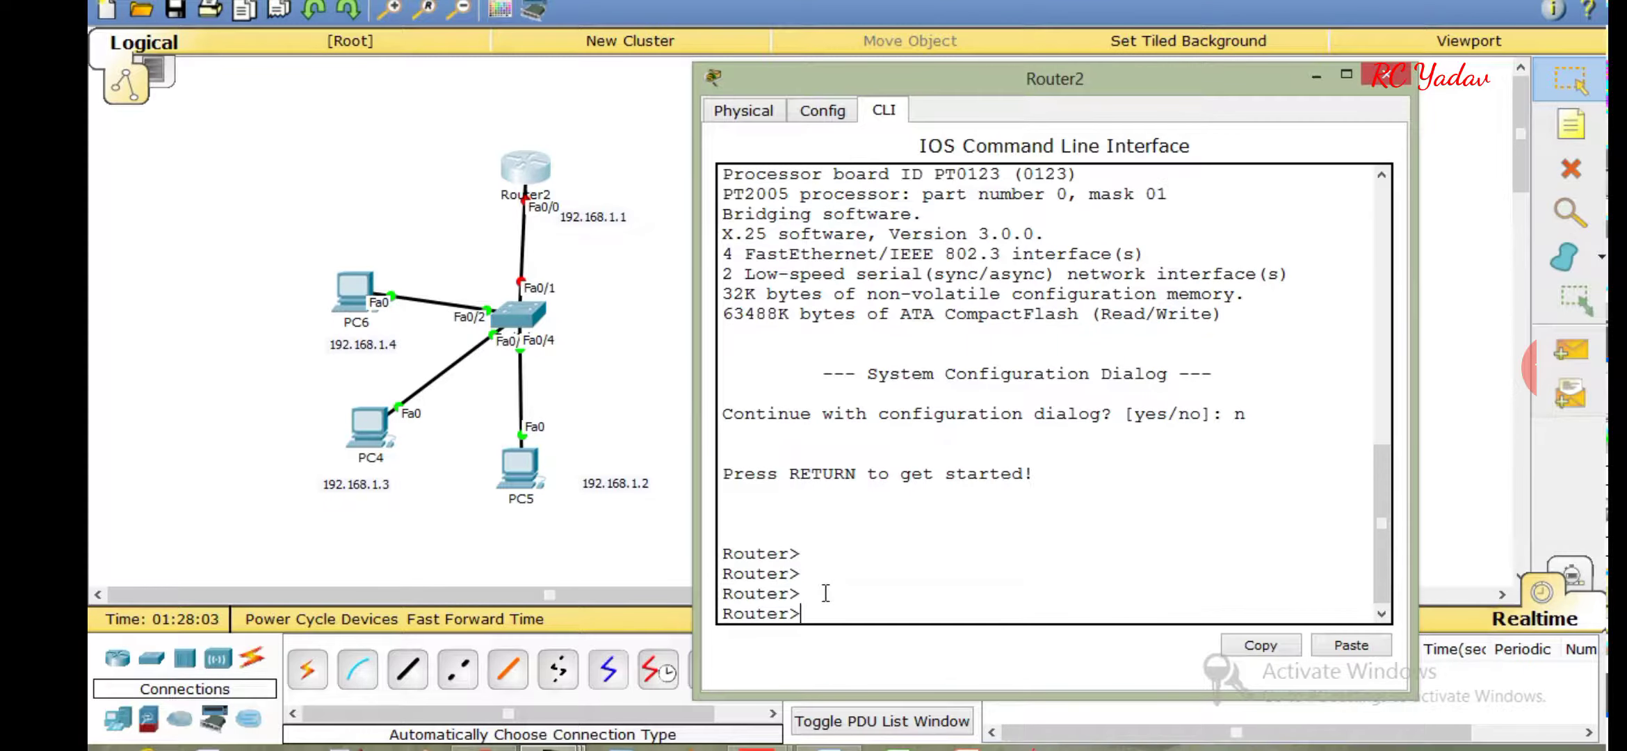
text(enable)
key(Return)
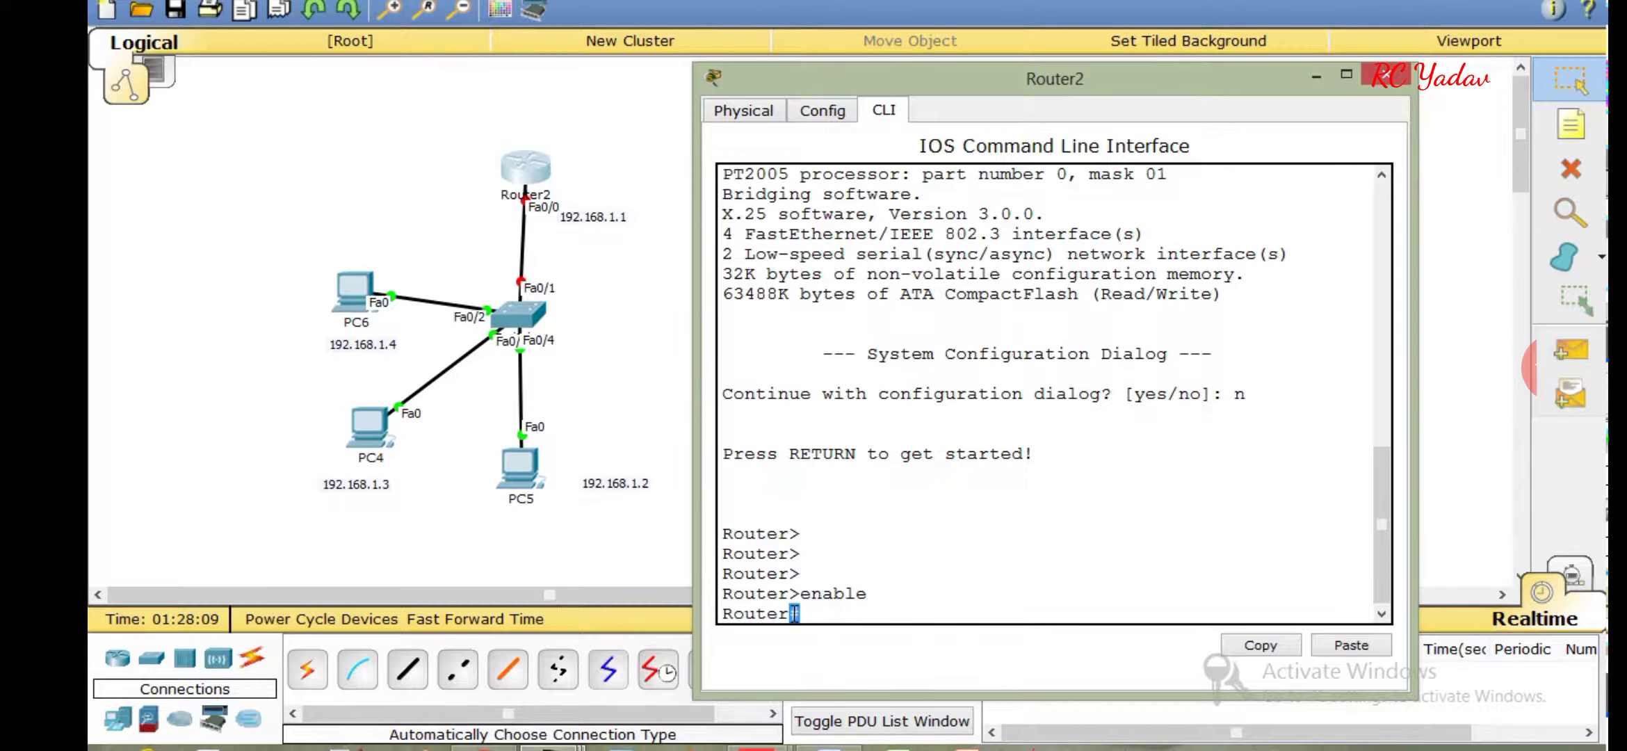
Enter global configuration mode on Router2 with the configure terminal command
drag(791, 615, 812, 618)
click(863, 609)
text(confi)
key(Tab)
text(ter)
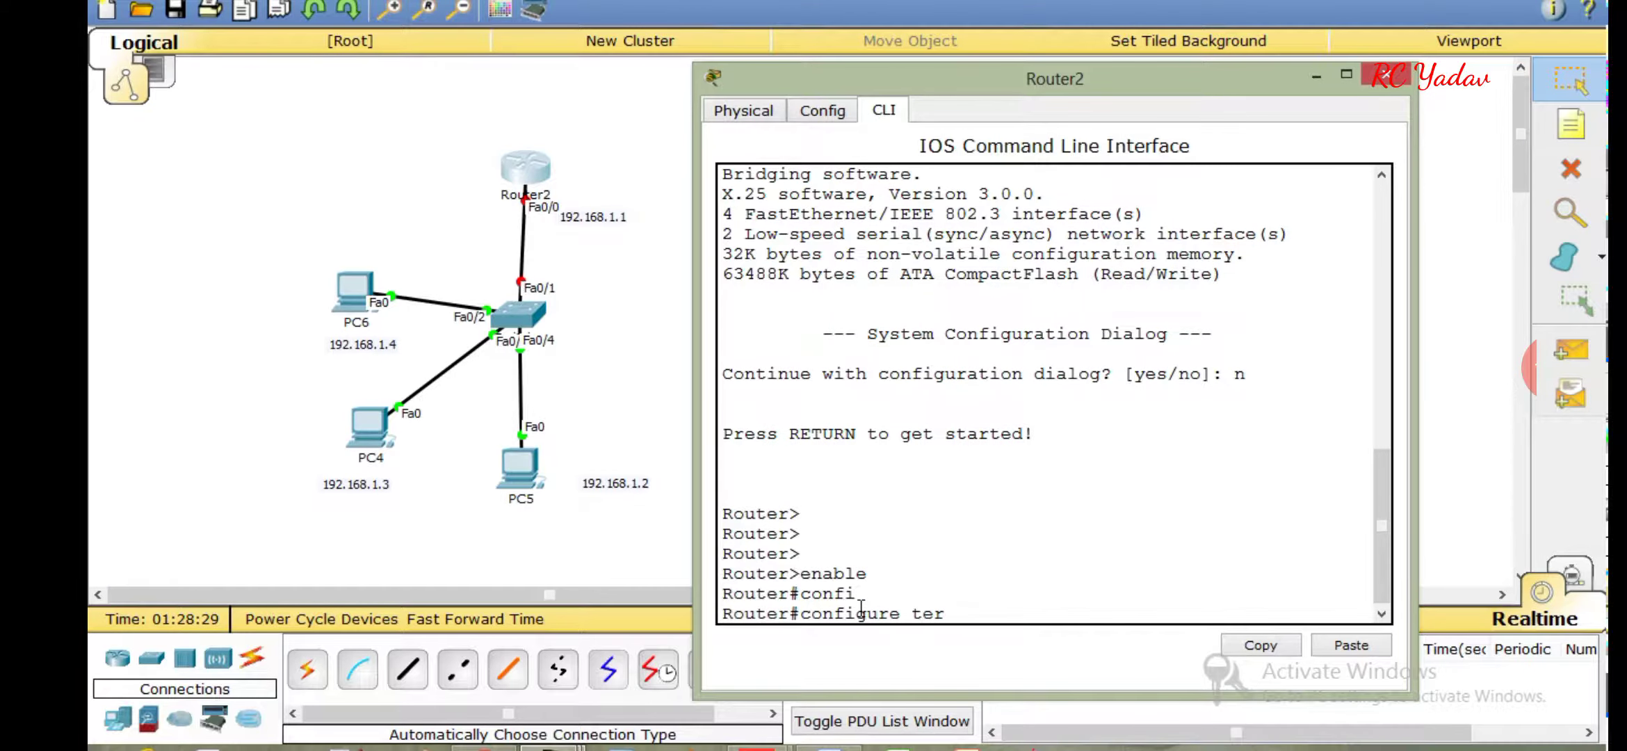
key(Tab)
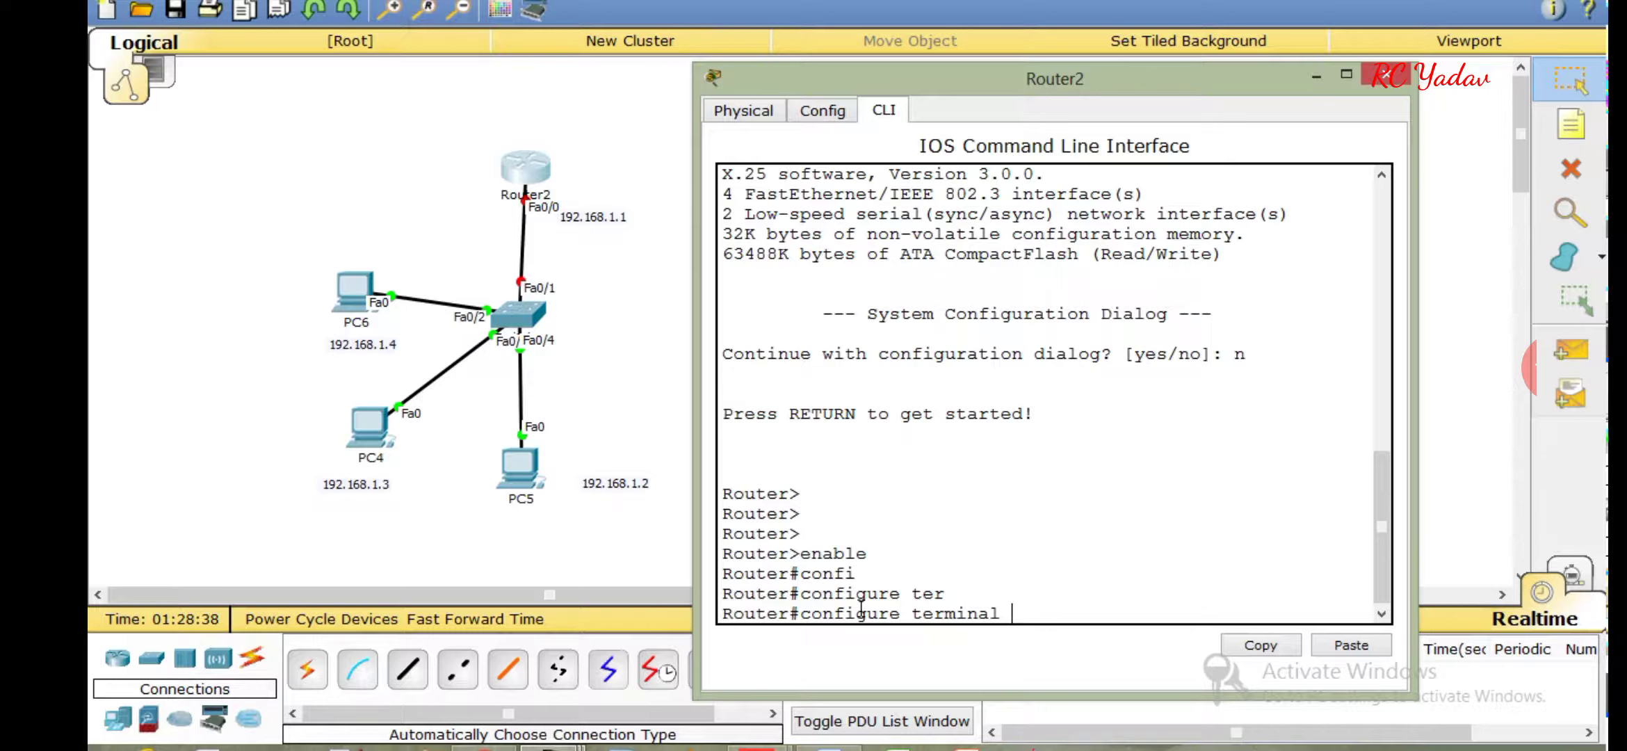
key(Return)
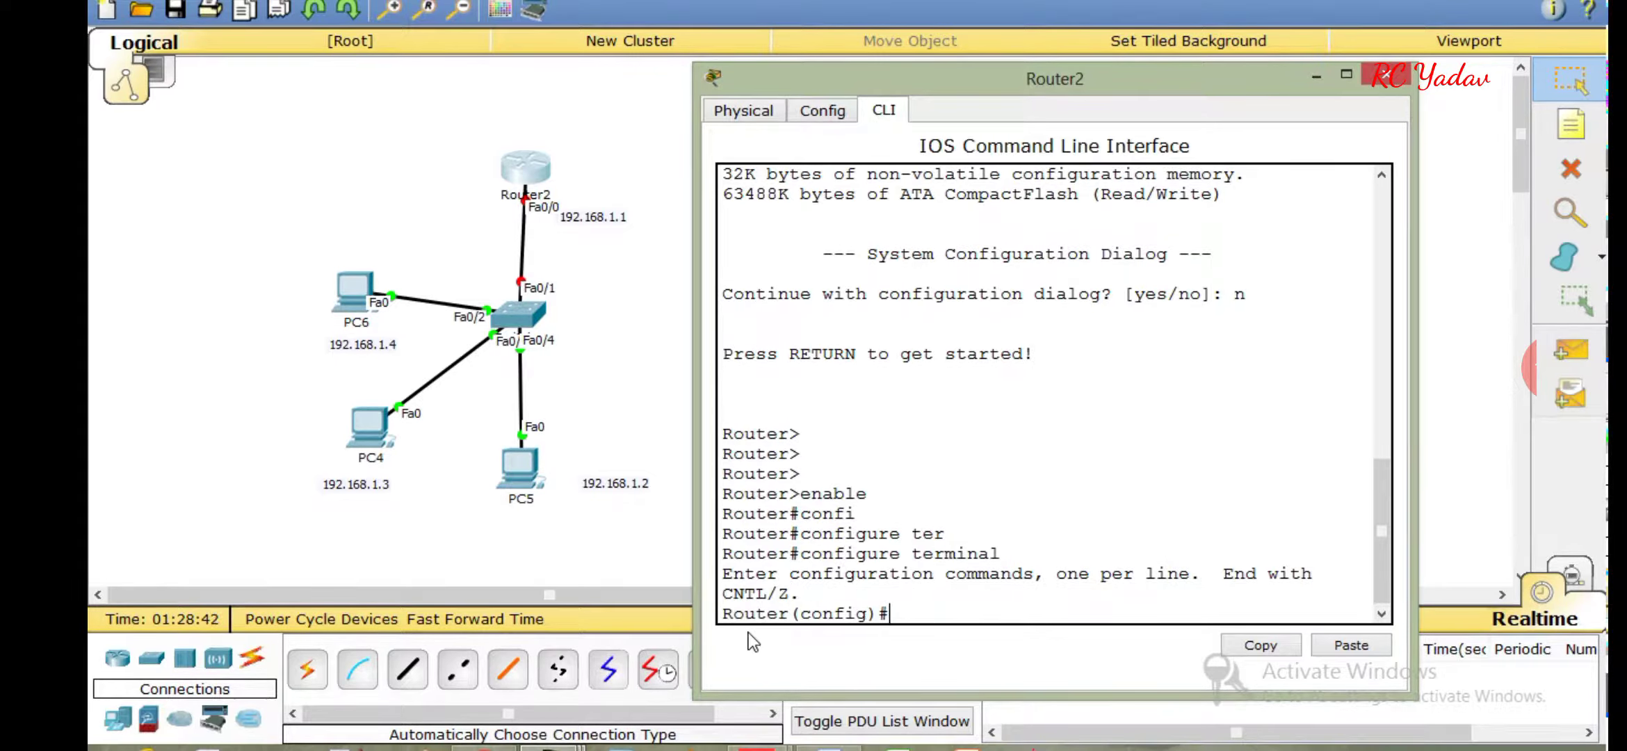
Enter interface configuration mode for Router2's port with the command interface fastEthernet 0/0
drag(894, 610, 728, 613)
click(919, 615)
text(in)
key(Tab)
text(fa)
key(Tab)
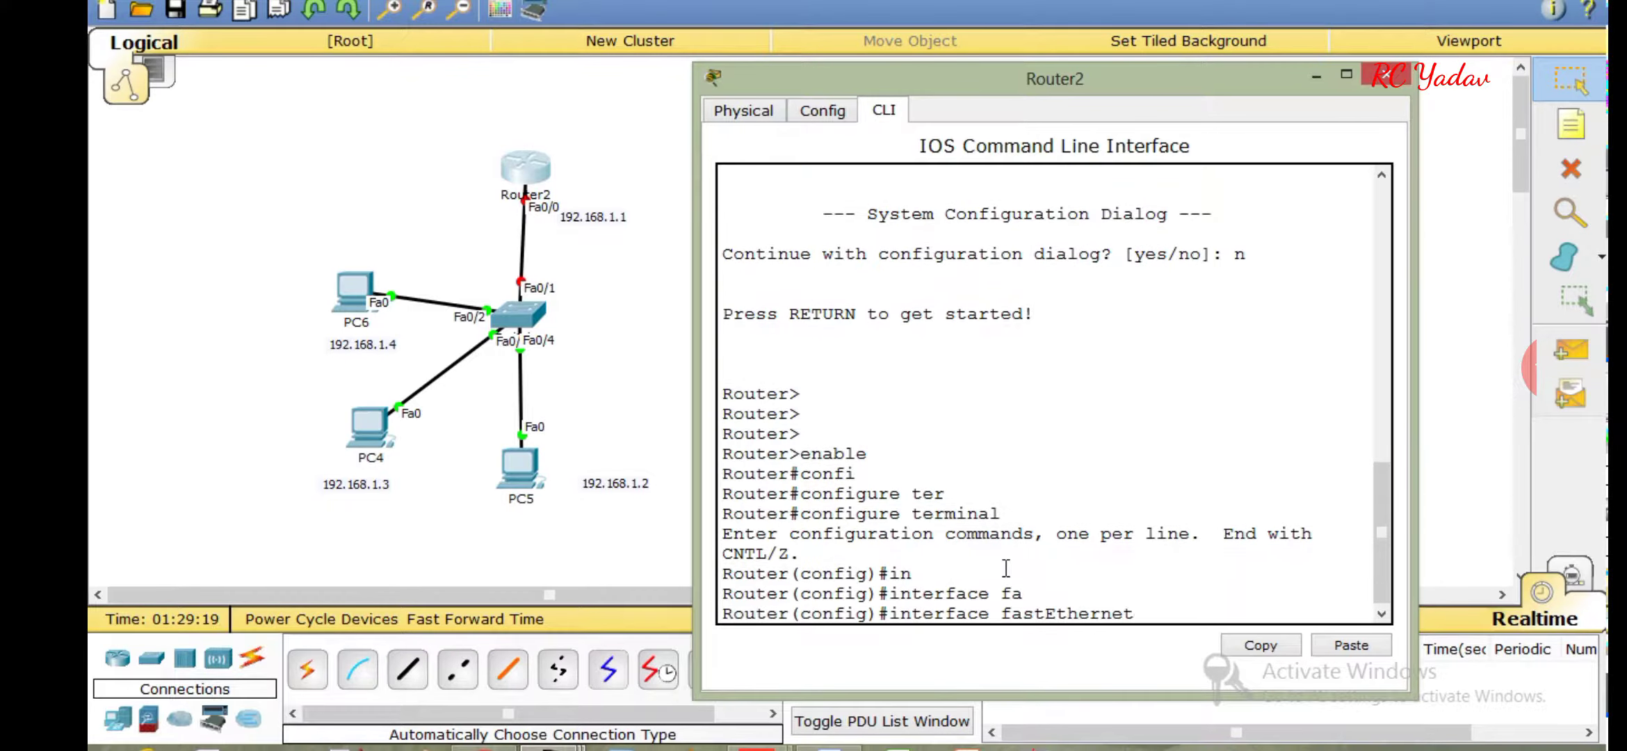
text(0/0)
key(Return)
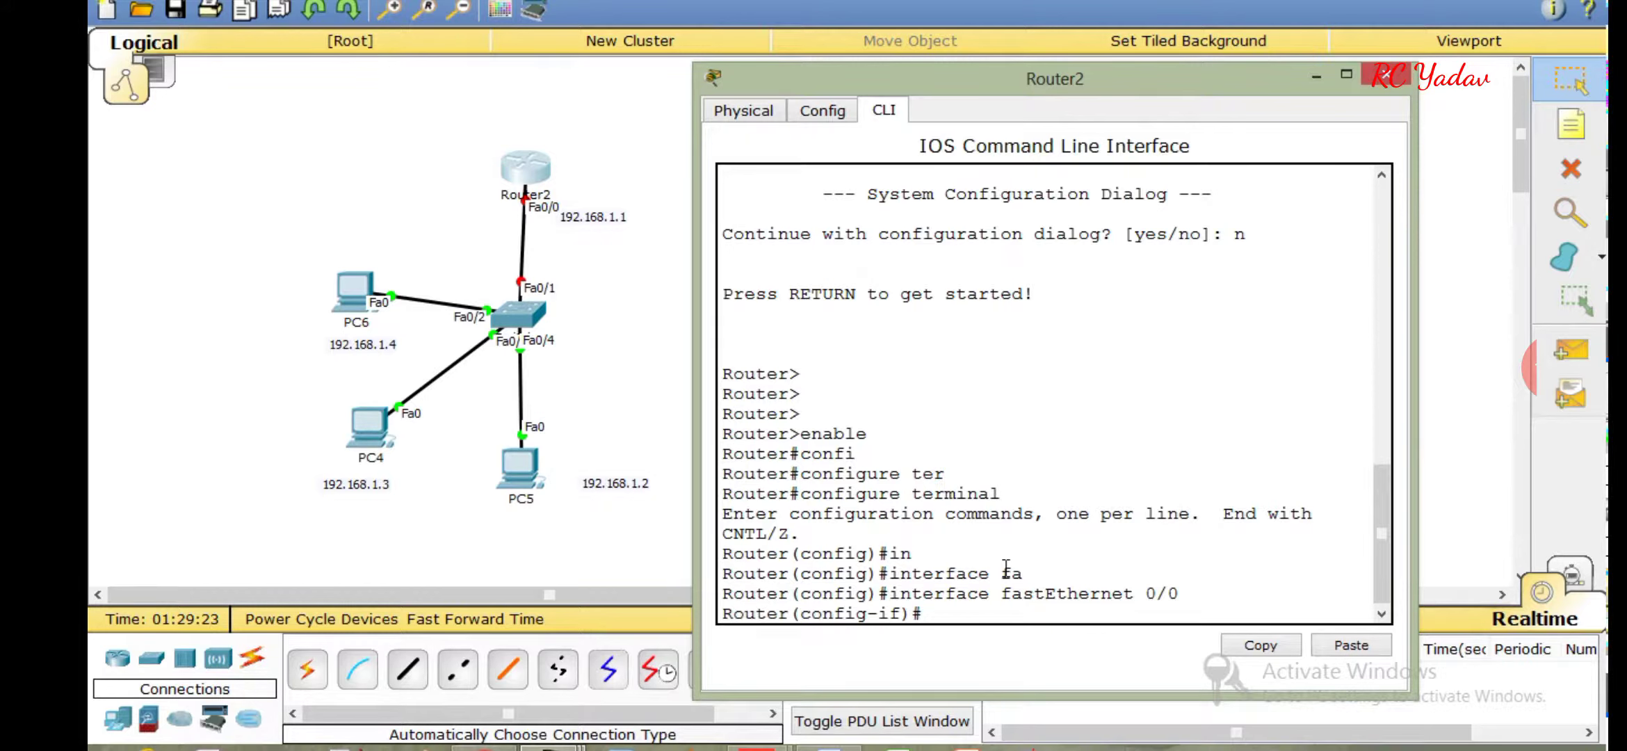
Assign IP address 192.168.1.1 with subnet mask 255.255.255.0 to Router2's fastEthernet 0/0 interface
text(ip add)
key(Tab)
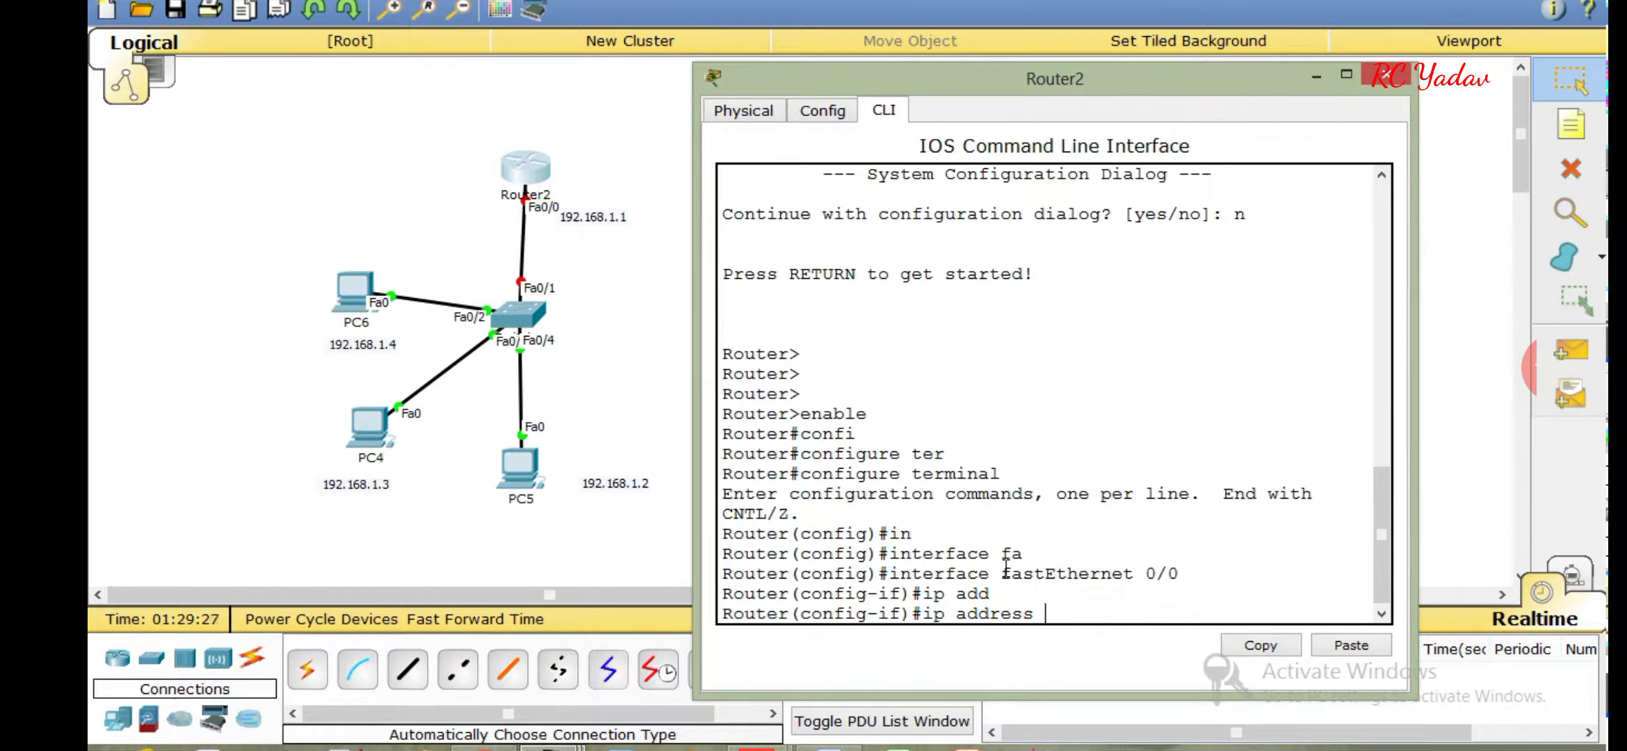
text(192.168.1.1 255)
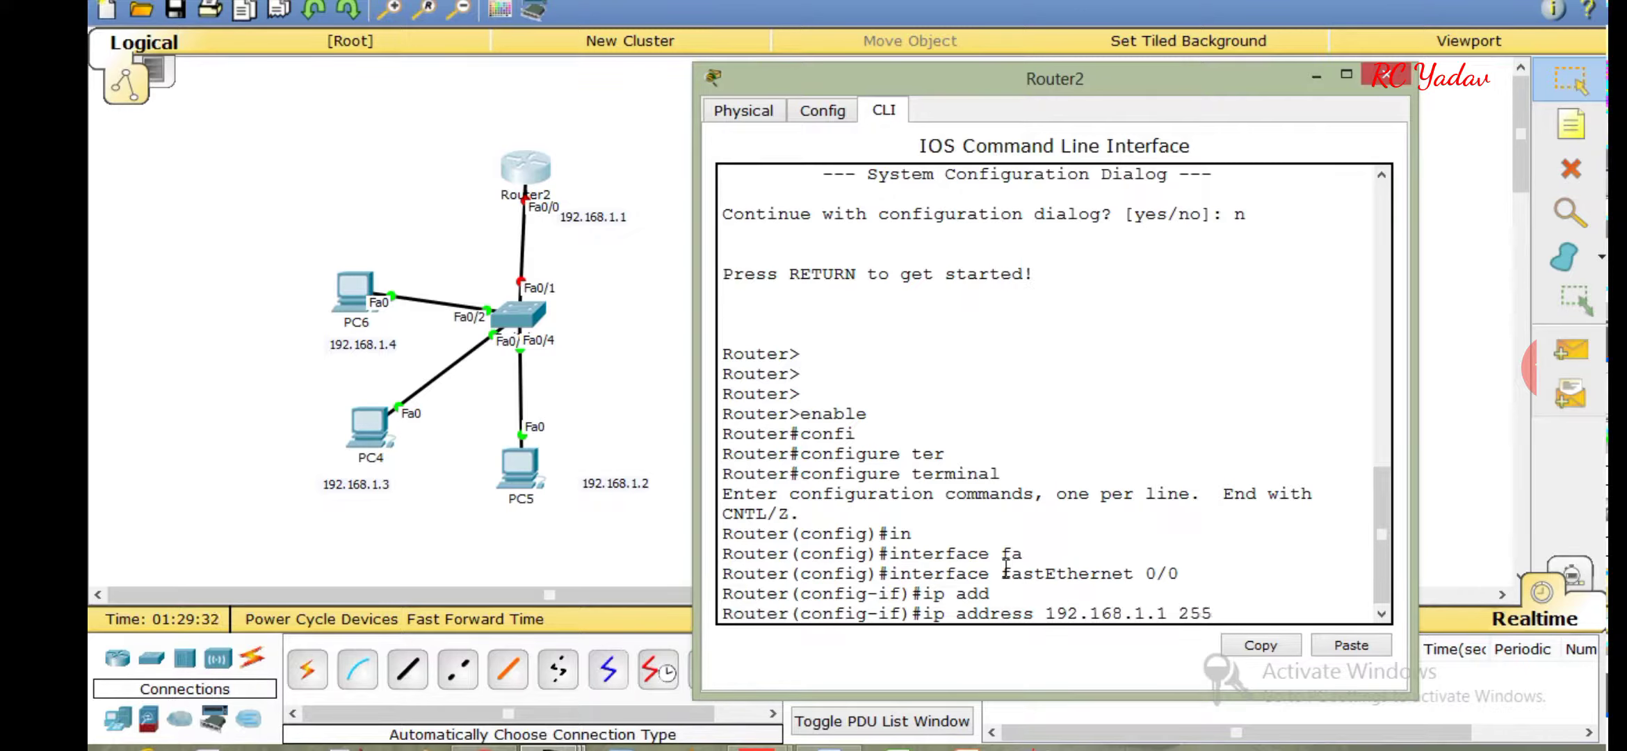
text(.255.255.0)
key(Return)
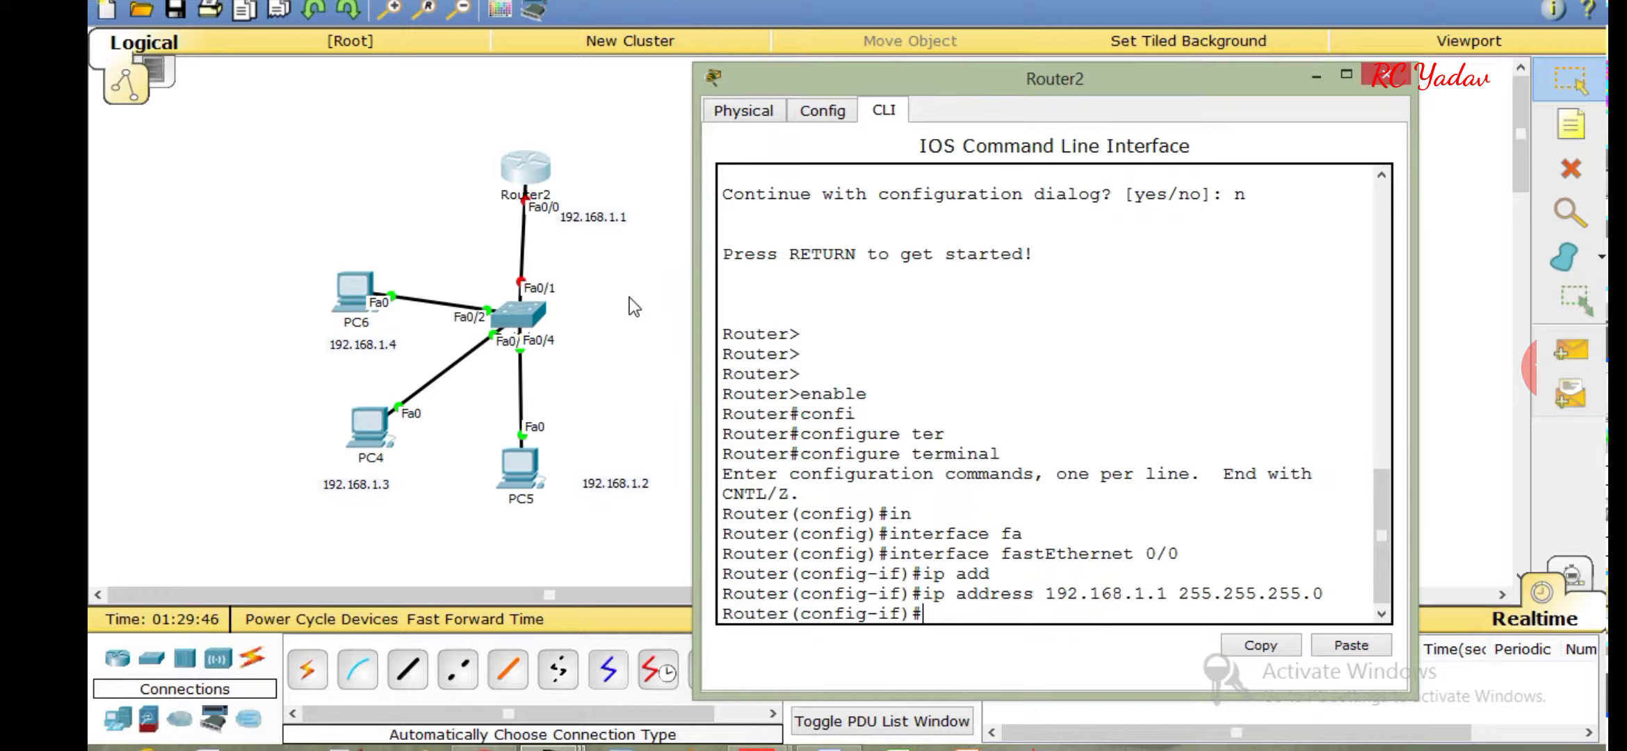
Enable Router2's fastEthernet 0/0 interface with no shutdown and get back to a clean interface configuration prompt
text(no sh)
key(Tab)
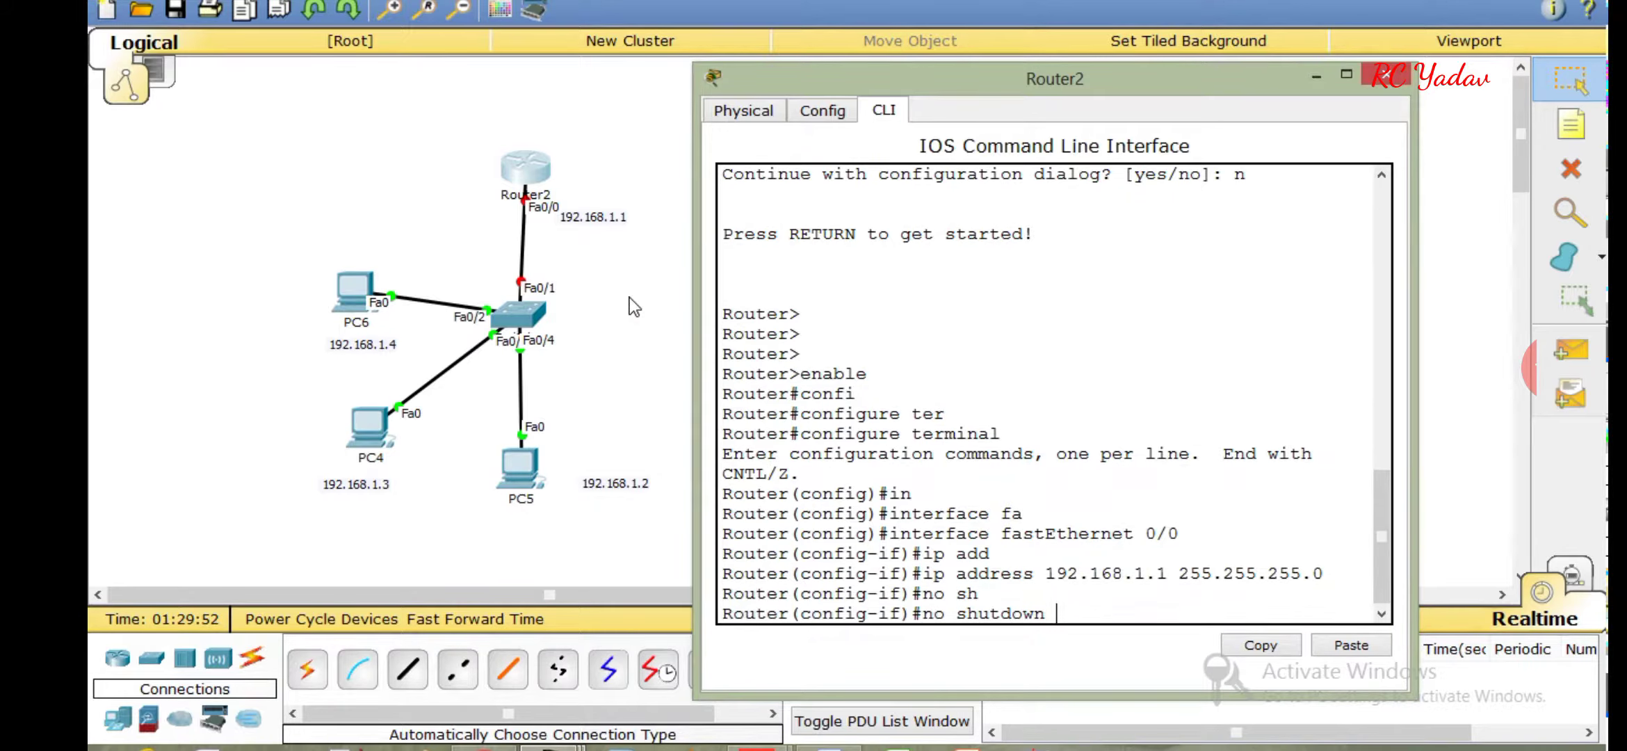
key(Return)
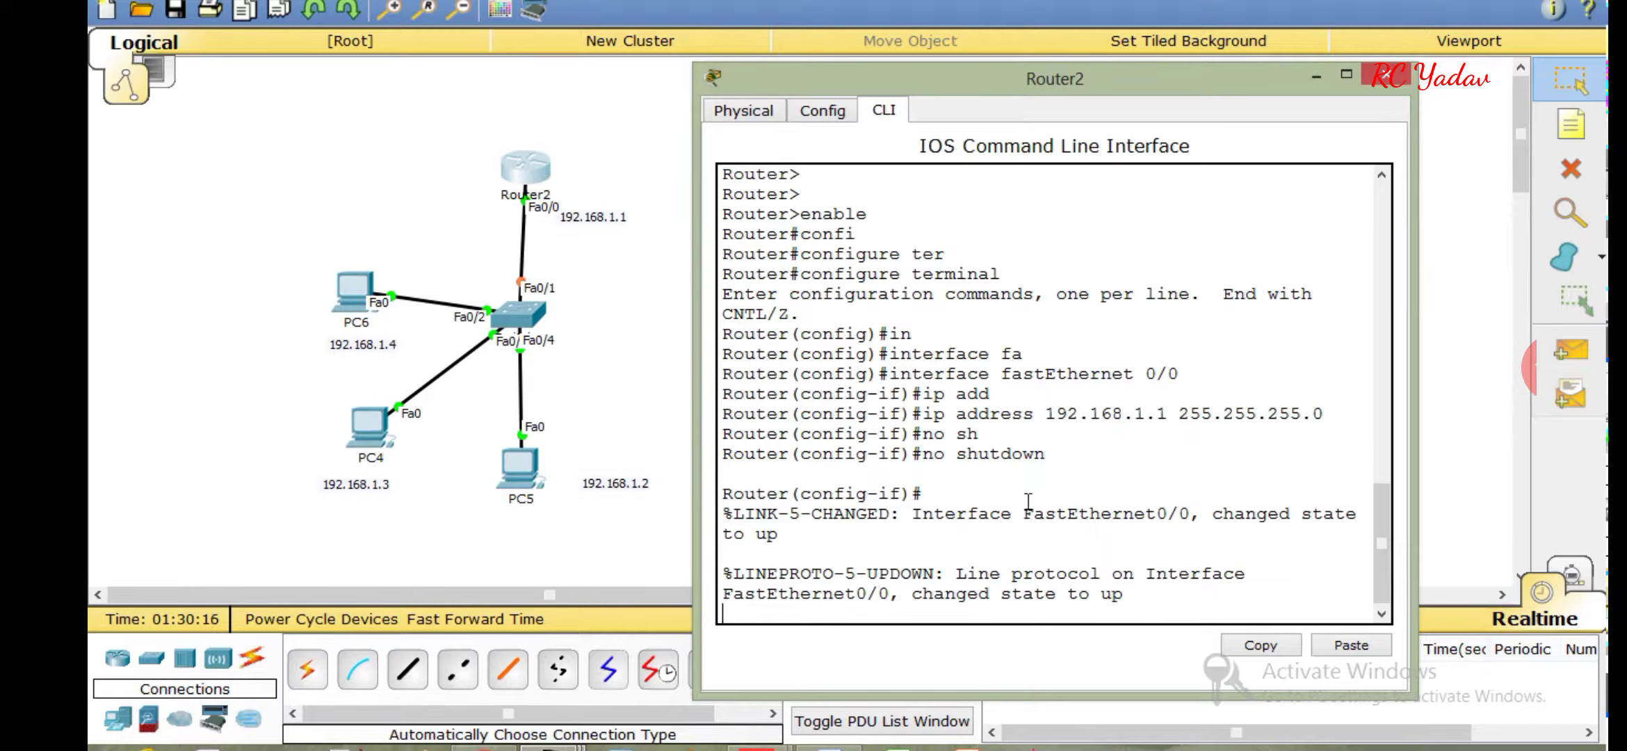
key(Return)
key(Return)
key(Return)
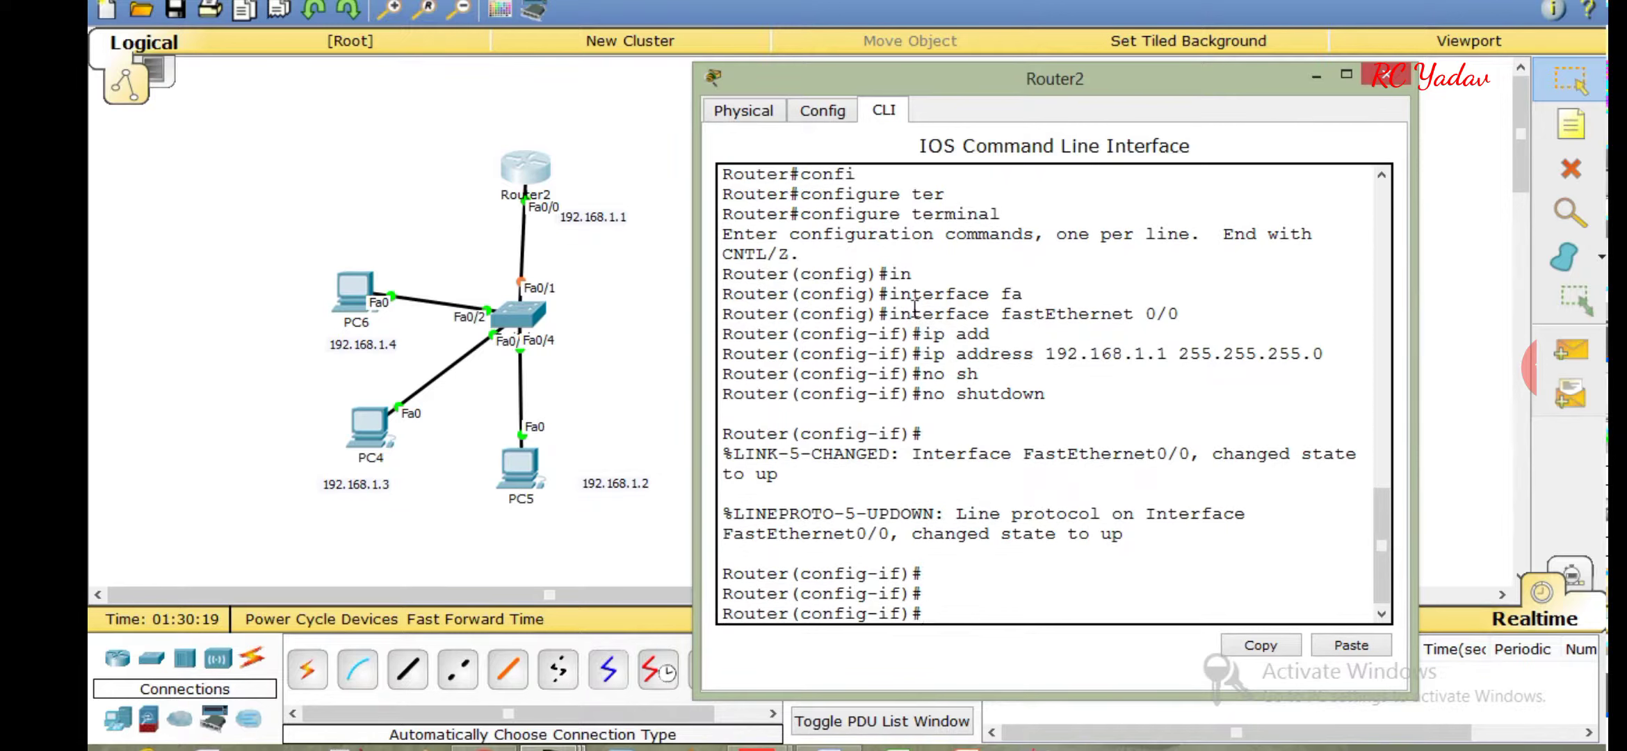
Save Router2's configuration from interface configuration mode with the command do wr me
drag(890, 295, 1241, 374)
click(968, 614)
text(do wr)
key(Tab)
text(me)
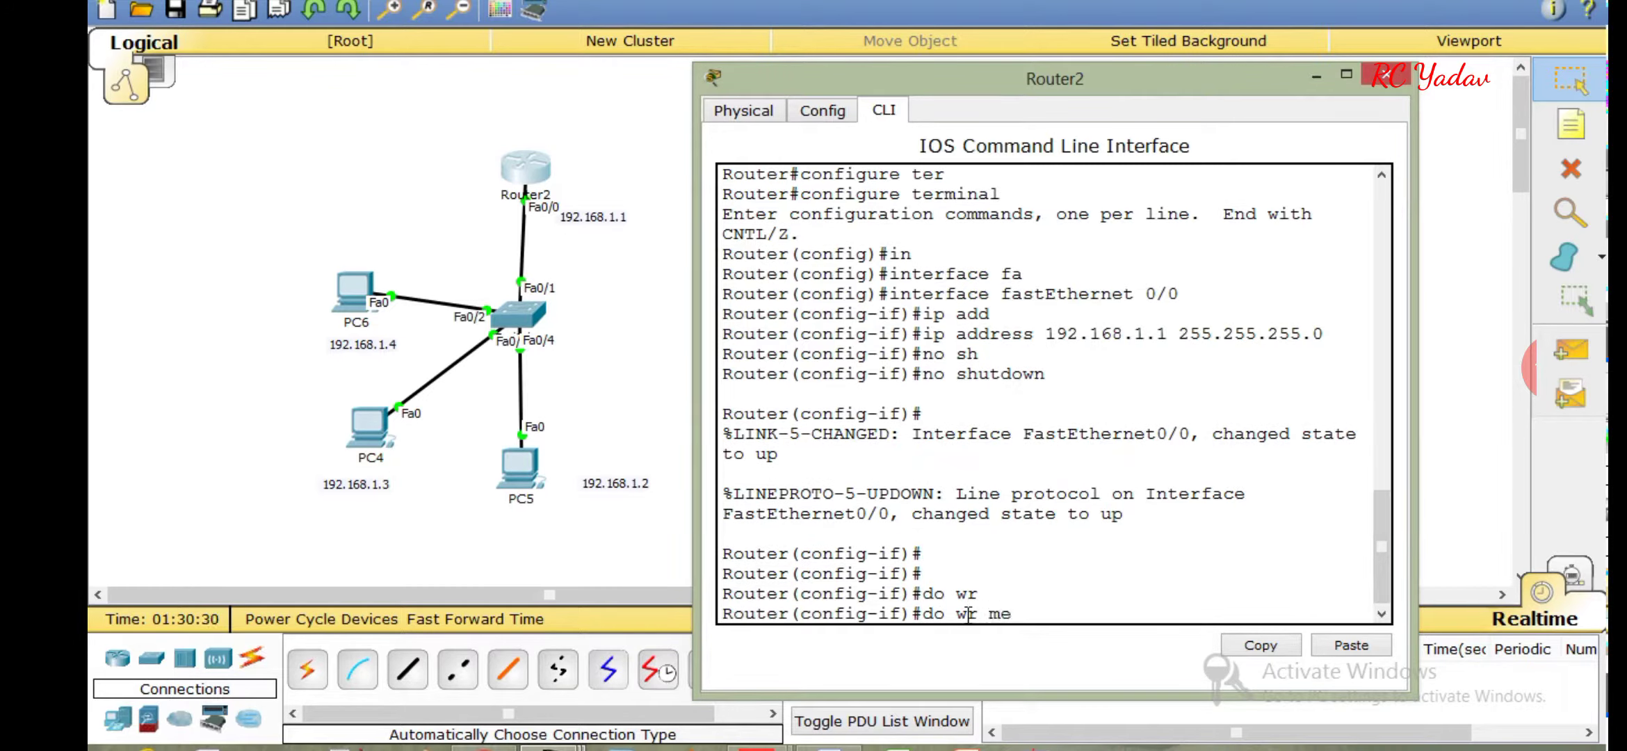
key(Return)
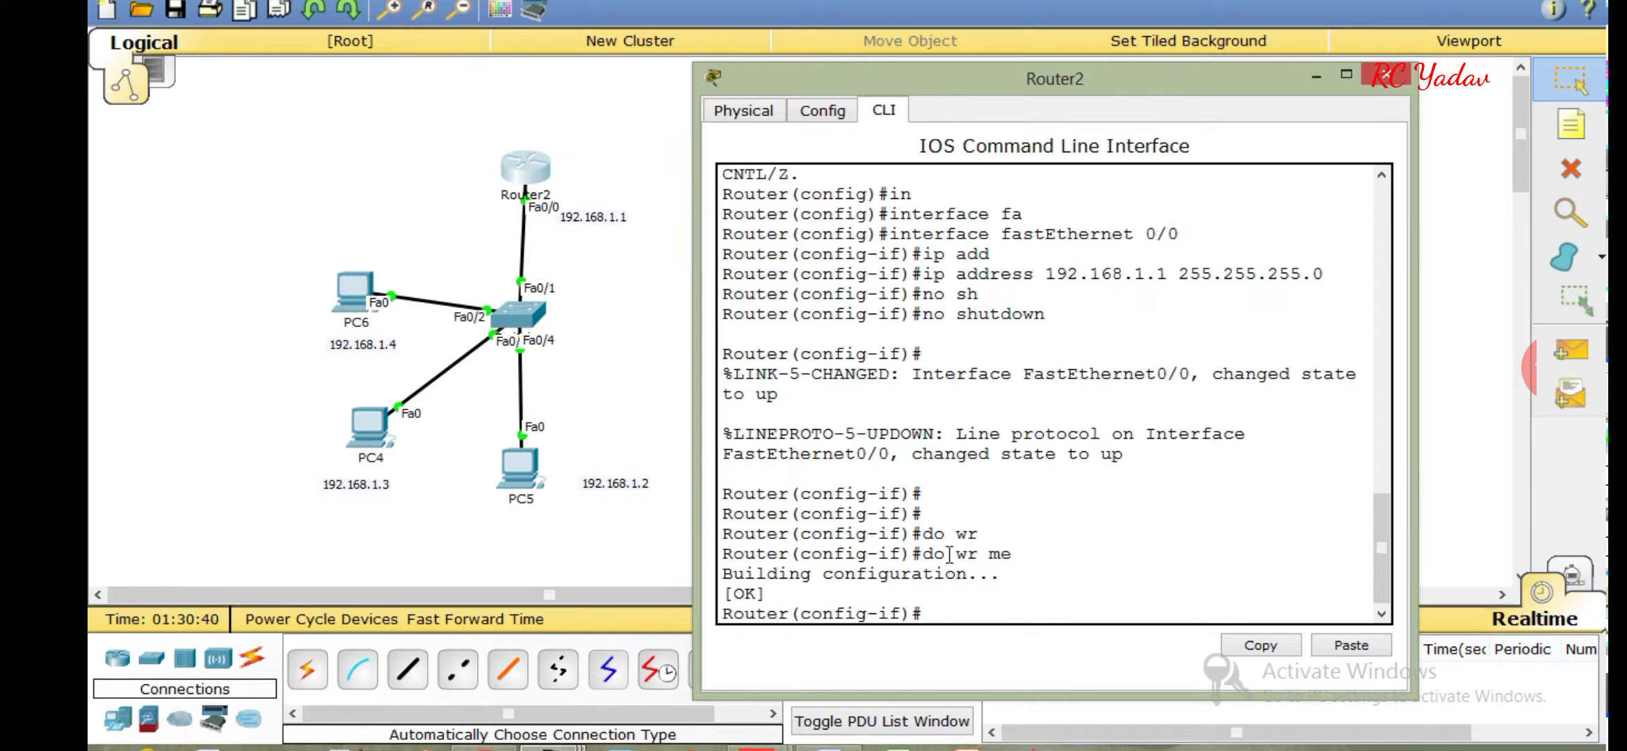
Leave interface and global configuration modes with exi commands to return to Router2's privileged EXEC mode
drag(945, 554, 973, 554)
text(exo)
key(BackSpace)
text(i)
key(Return)
key(Return)
text(ei)
key(BackSpace)
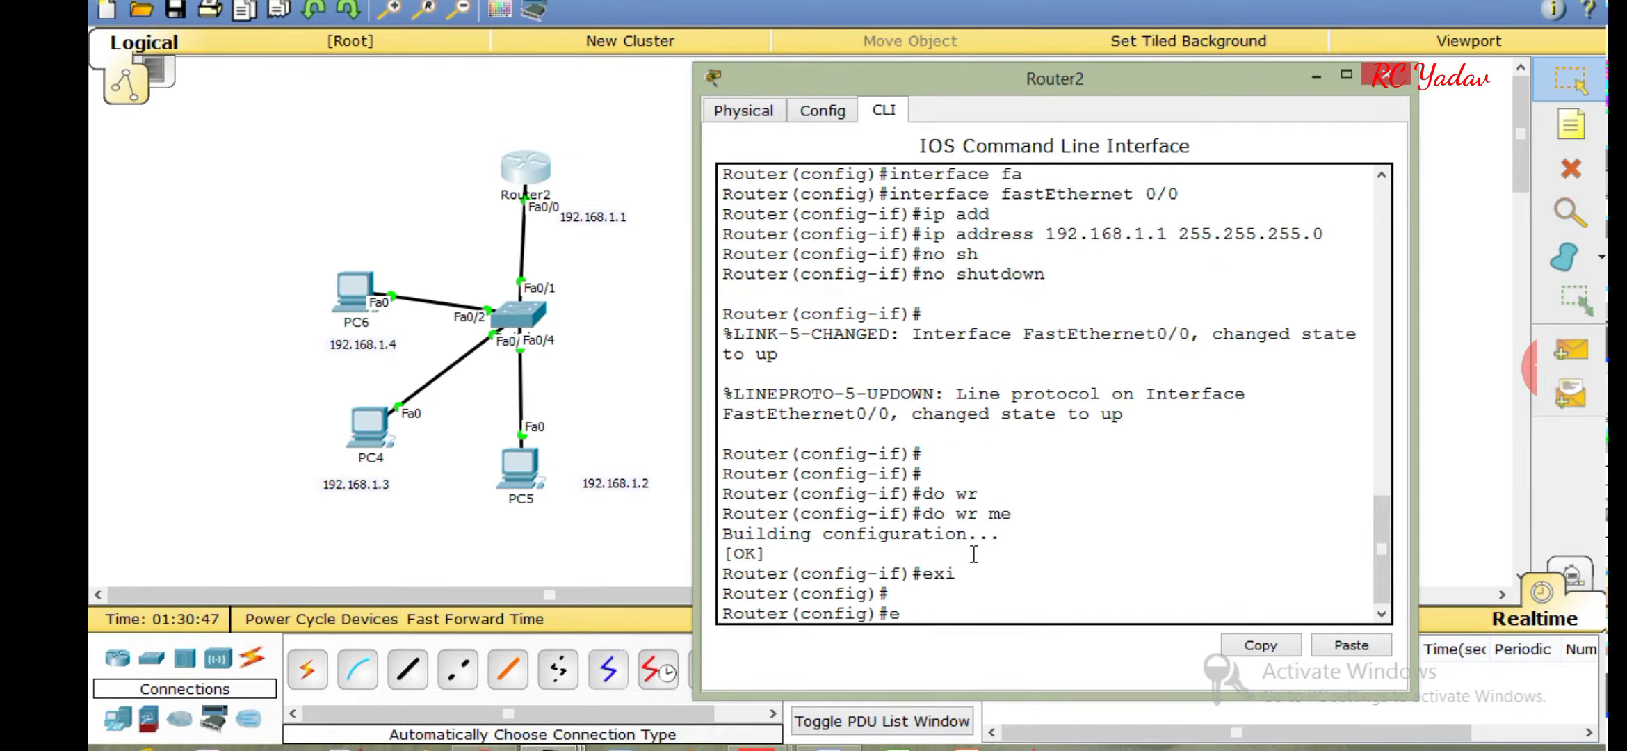
text(xi)
key(Return)
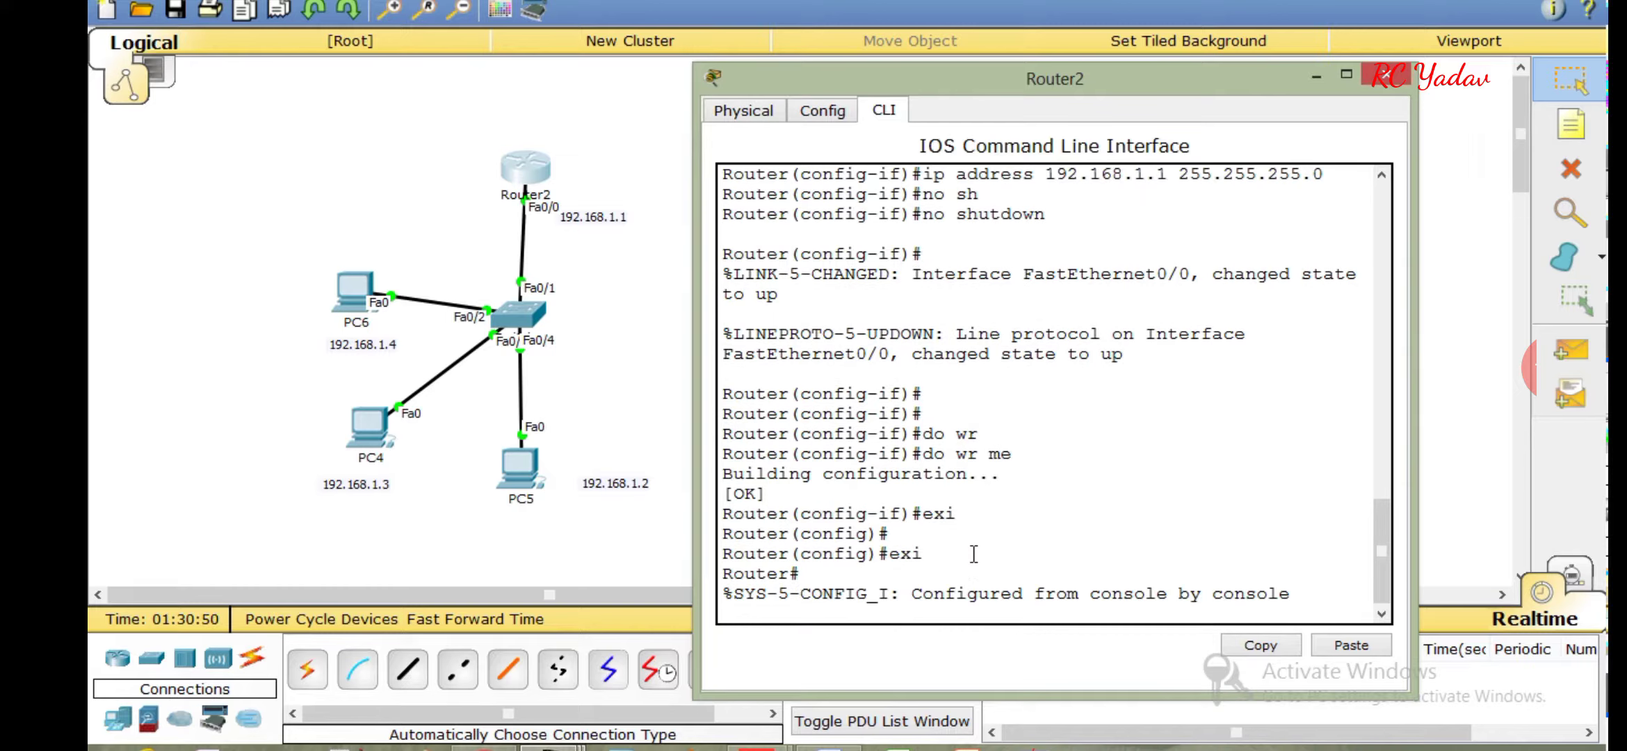
Save Router2's configuration from privileged EXEC mode with the write memory command
key(Return)
key(Return)
text(wr)
key(Tab)
text(me)
key(Tab)
key(Return)
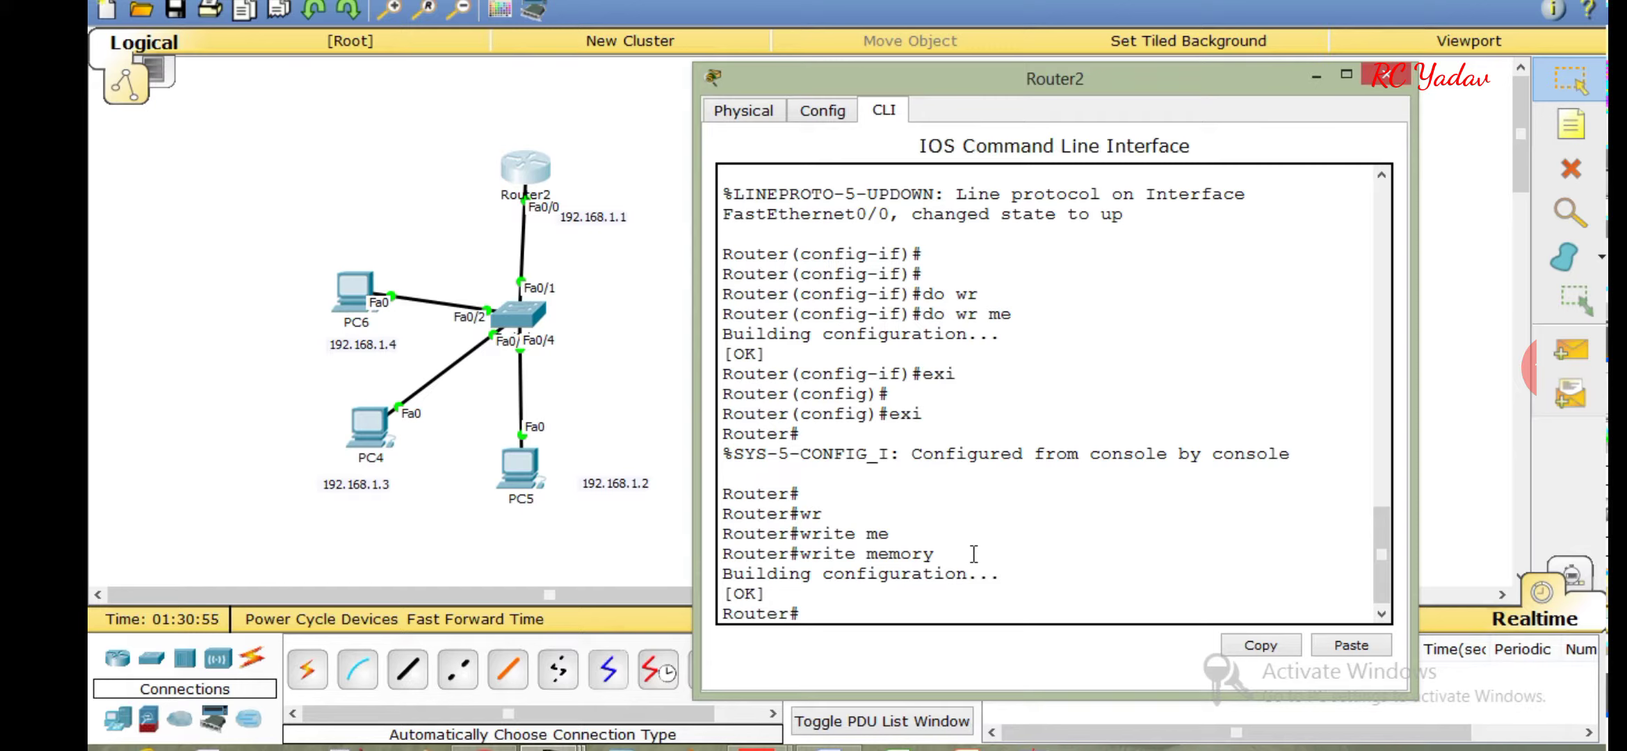
drag(945, 314, 813, 314)
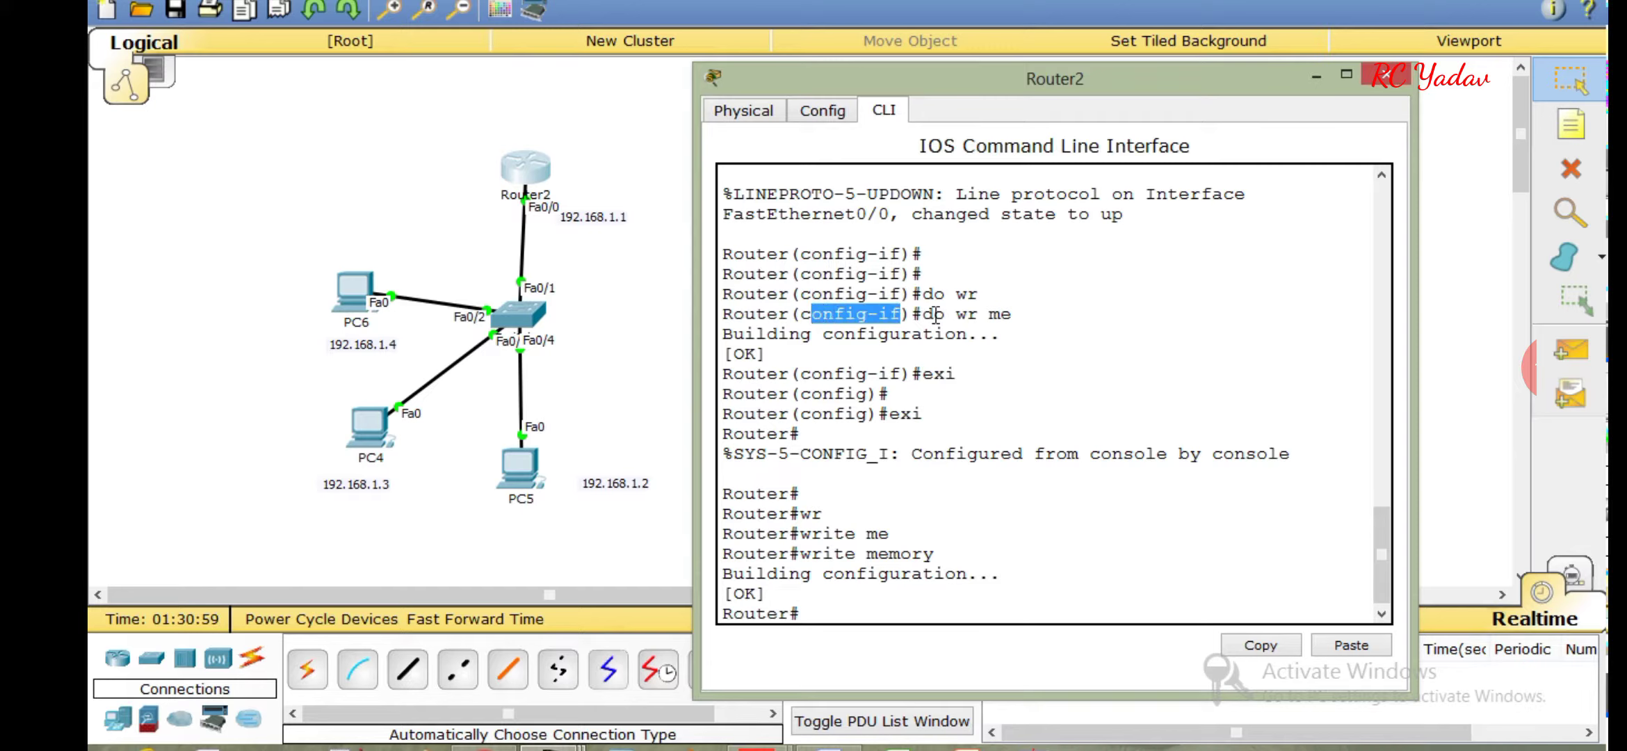
drag(945, 314, 933, 315)
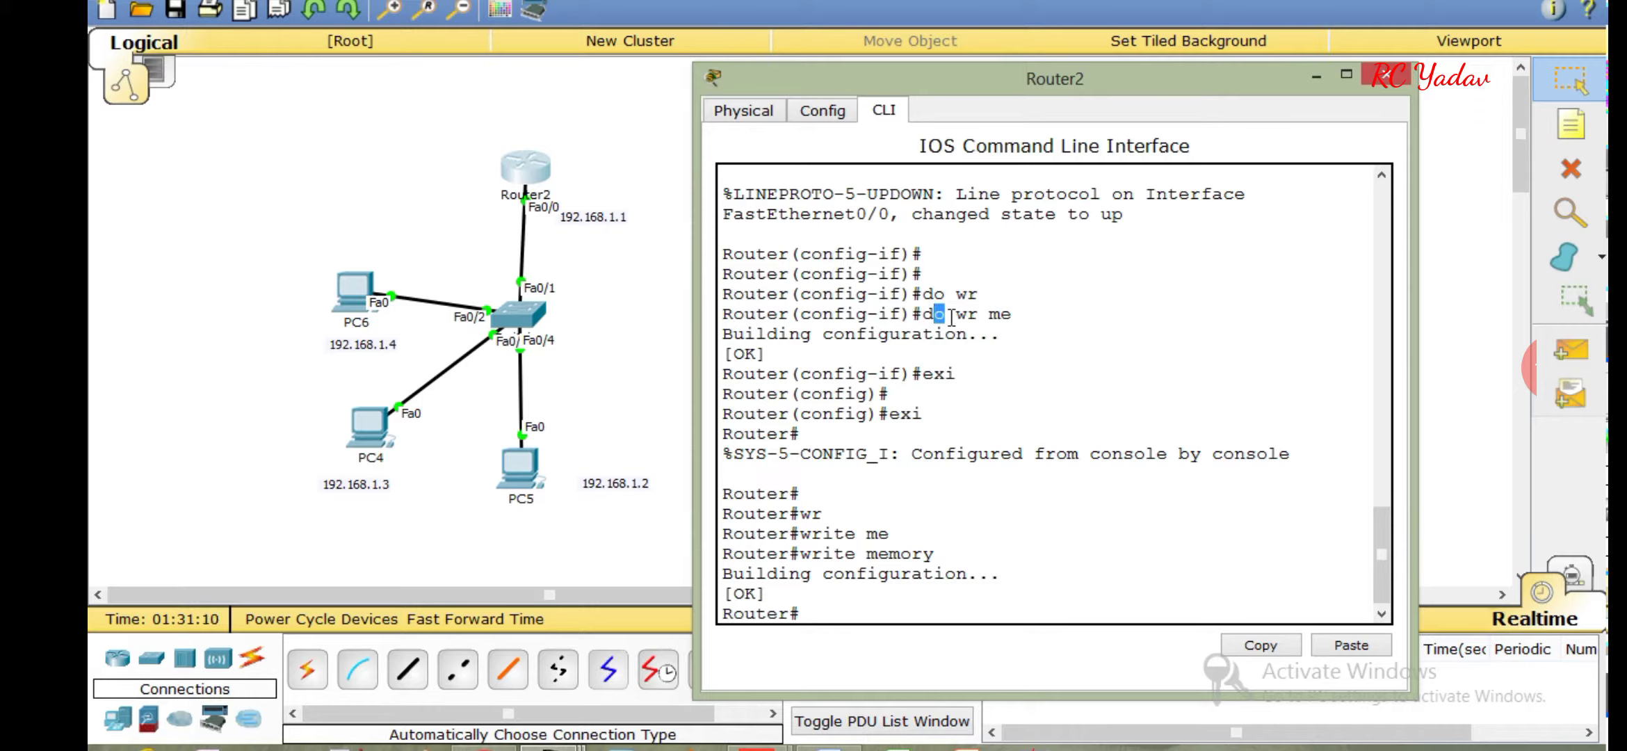
Ping the router at 192.168.1.1 from PC5's Command Prompt, review the replies, and close PC5's window
click(521, 470)
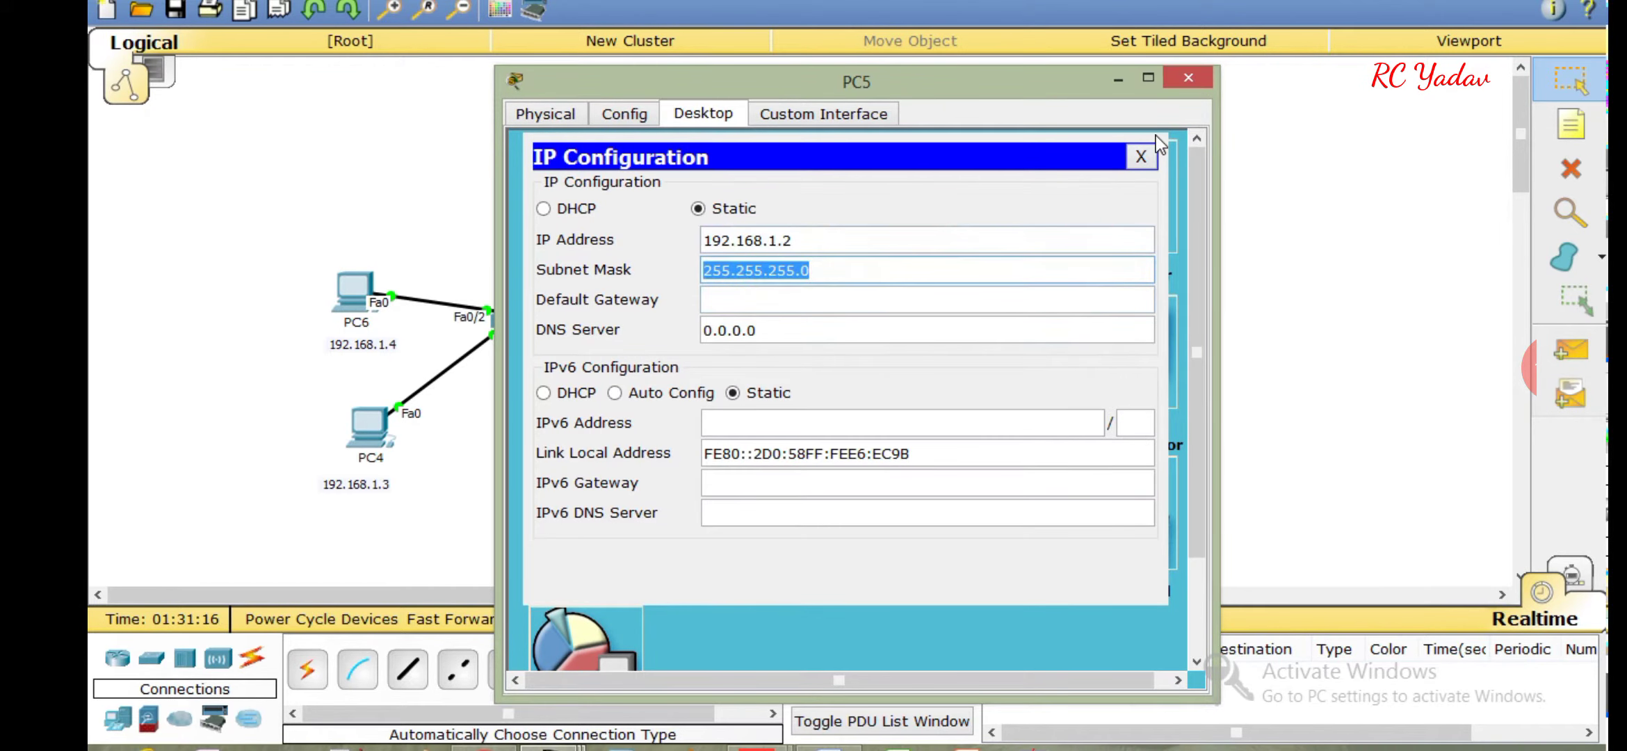
click(1141, 156)
click(977, 243)
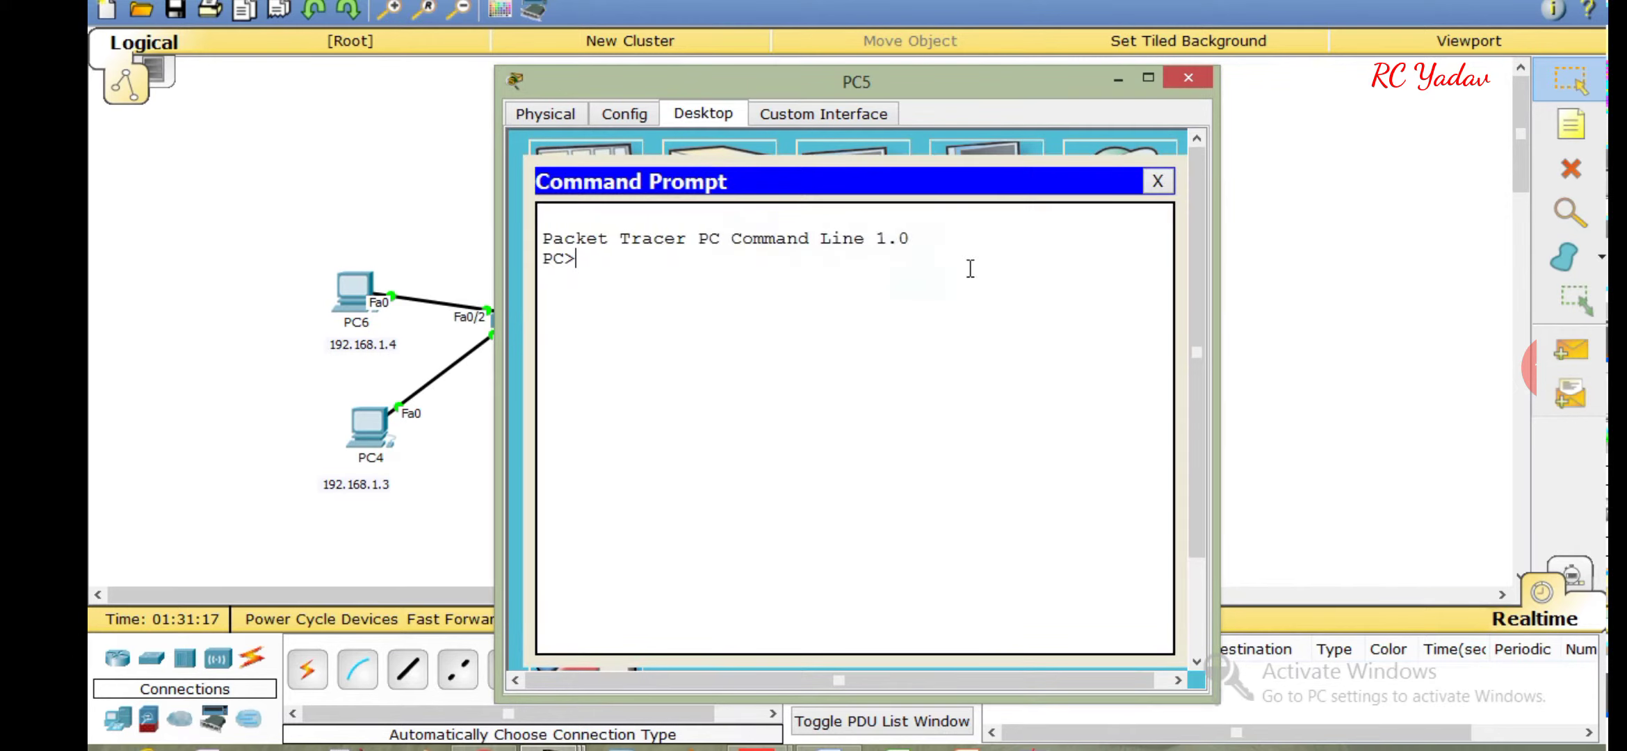
text(ping 192.16)
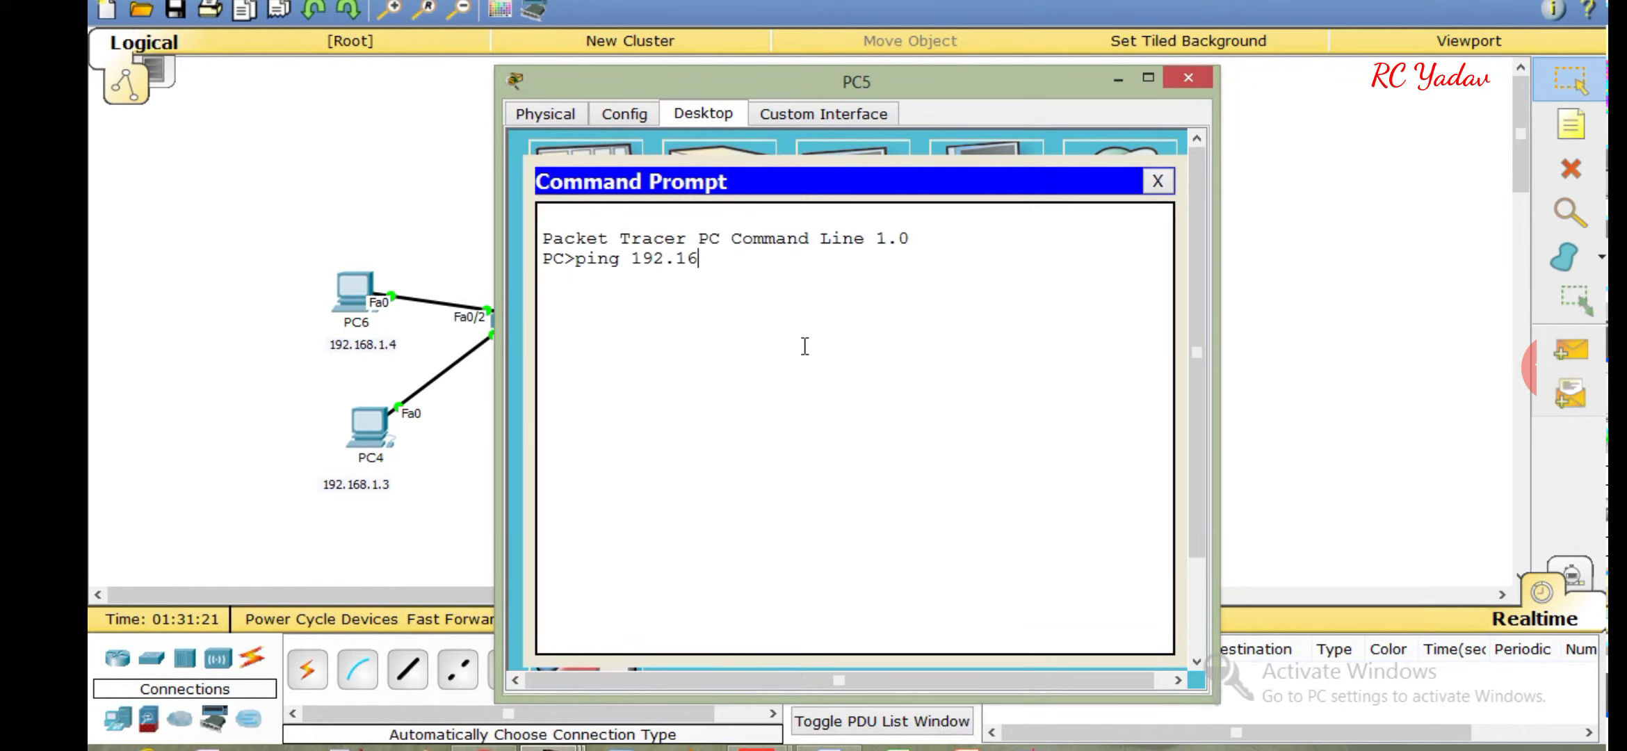
text(8.1.1)
key(Return)
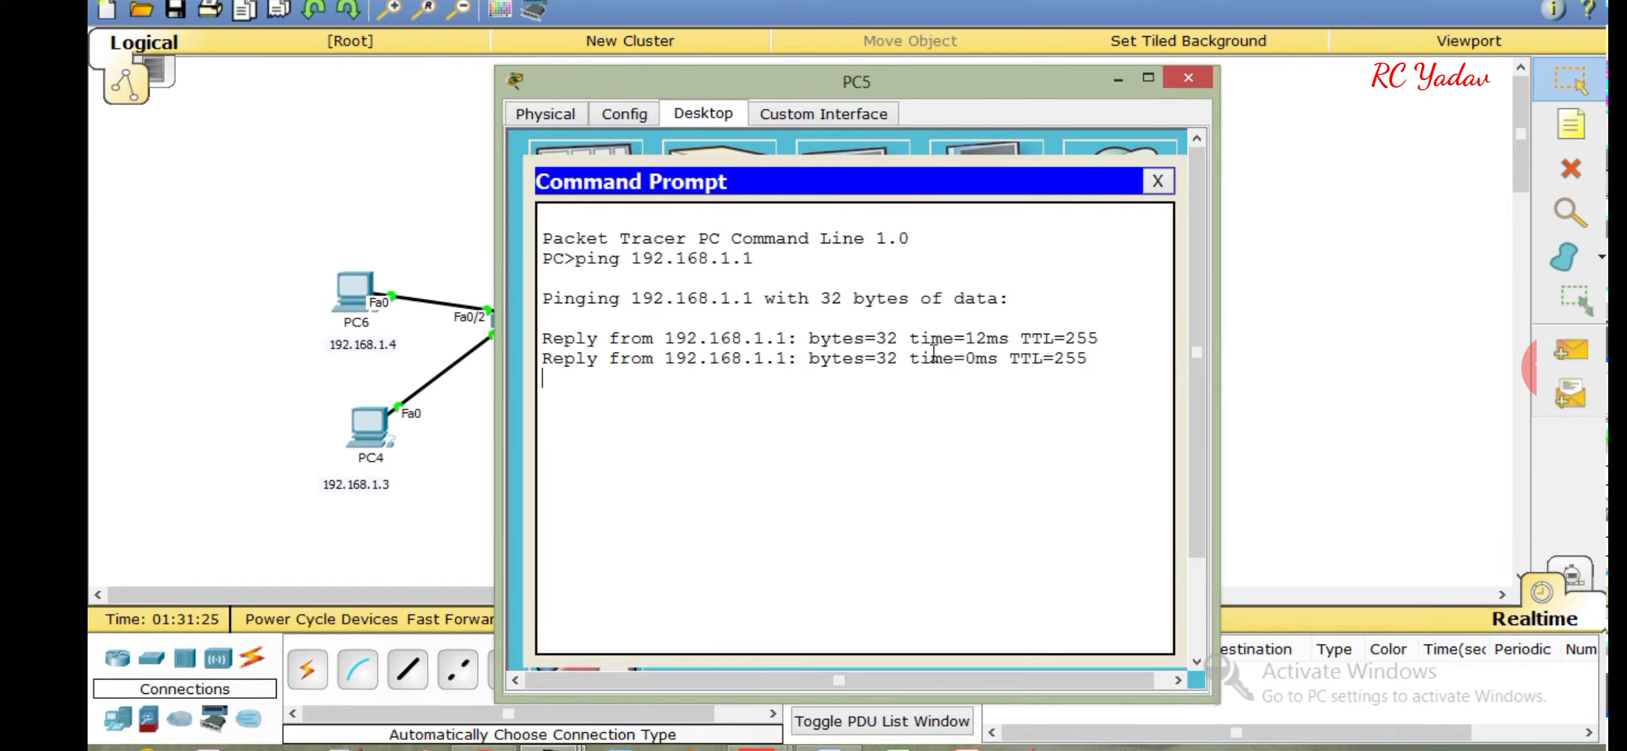
drag(771, 84, 1056, 96)
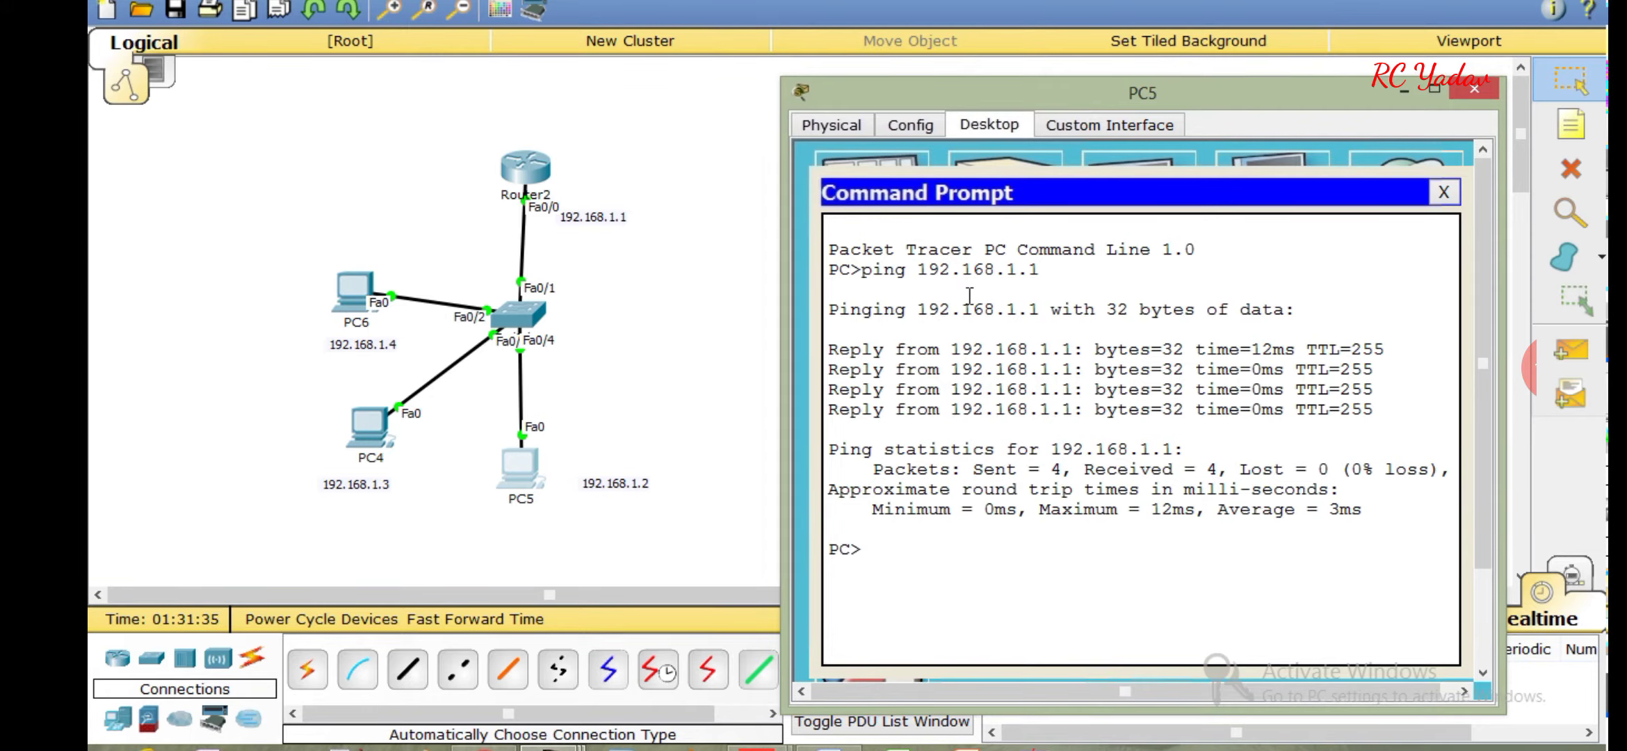
click(1475, 91)
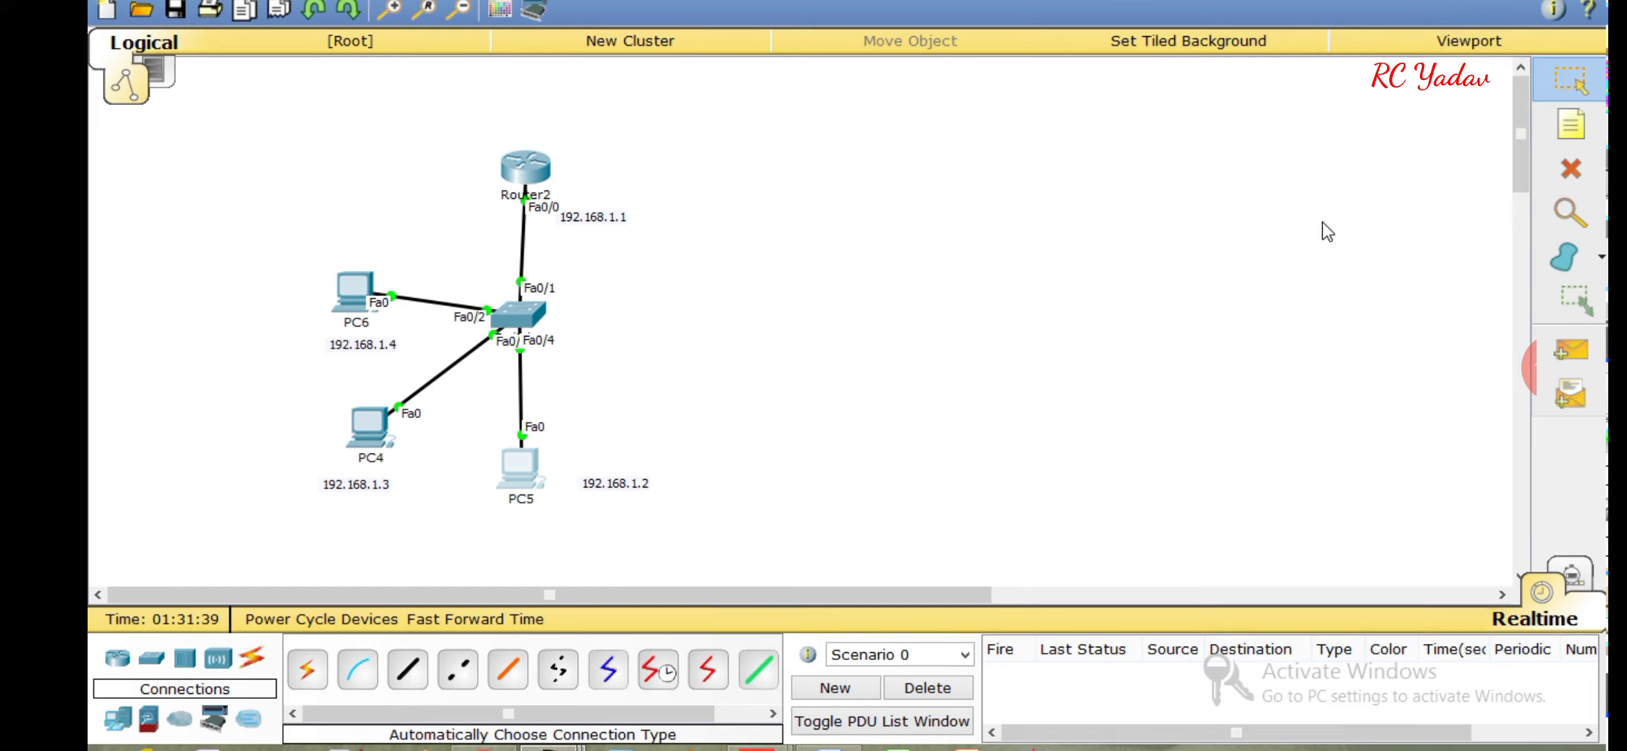